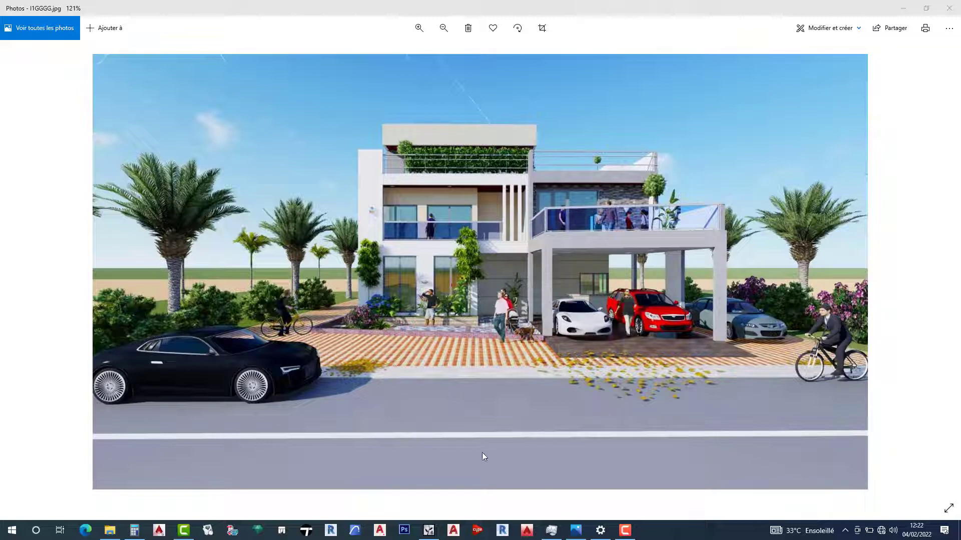
Step: Switch to the Lumion scene of the house and look over the folder of project videos and the building tools
left_click(428, 530)
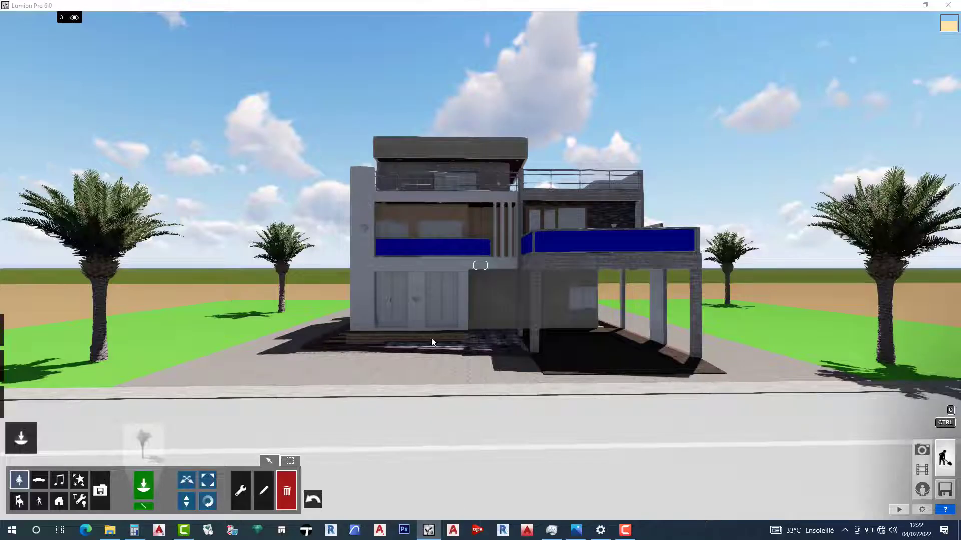
left_click(114, 530)
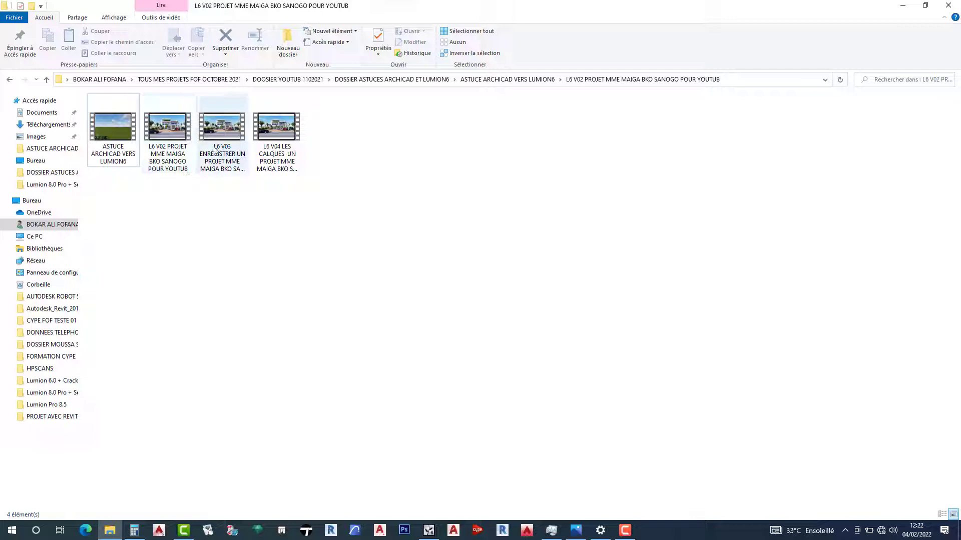
mouse_move(170, 160)
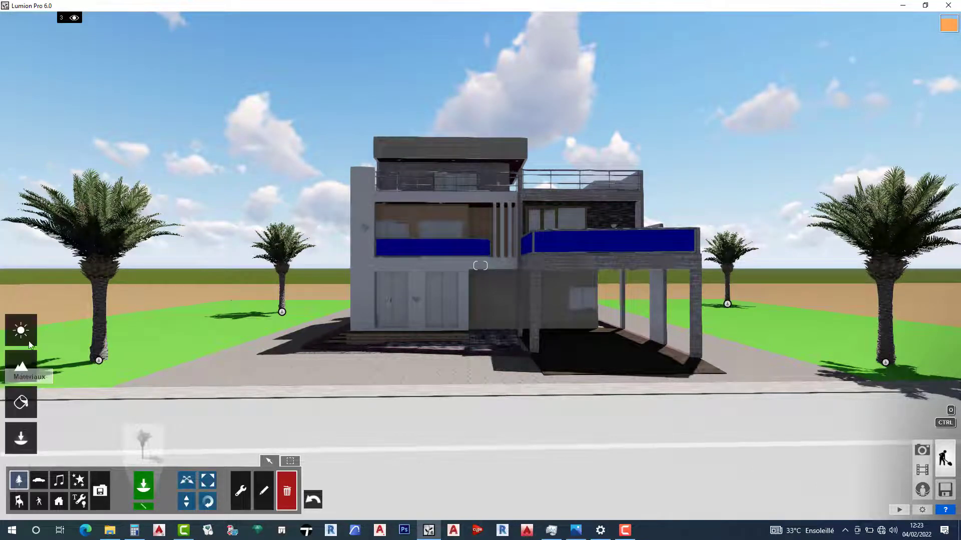
mouse_move(20, 330)
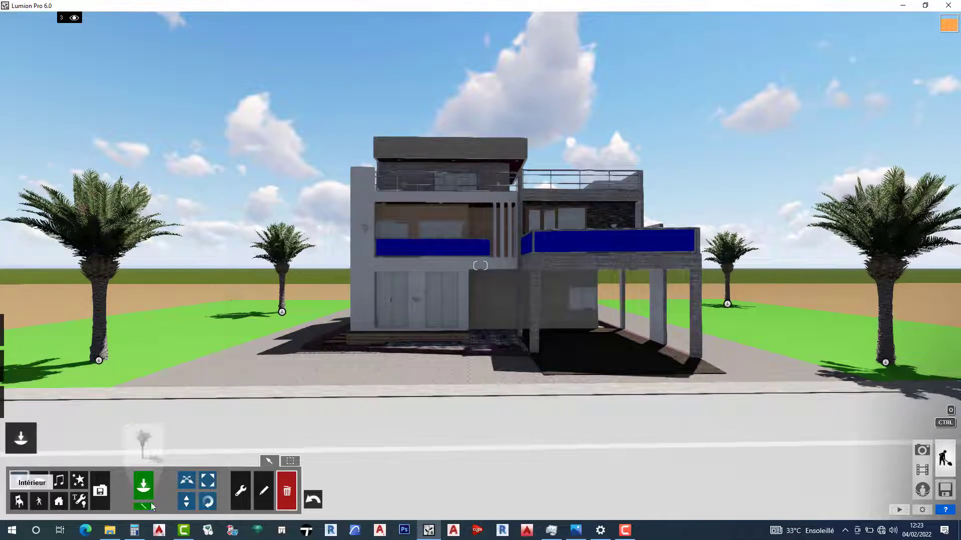
mouse_move(20, 439)
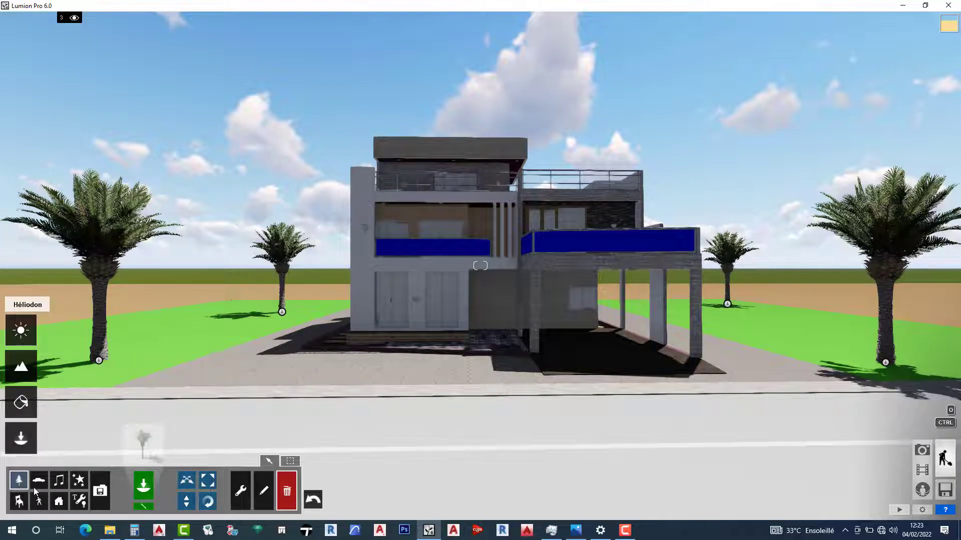
mouse_move(20, 380)
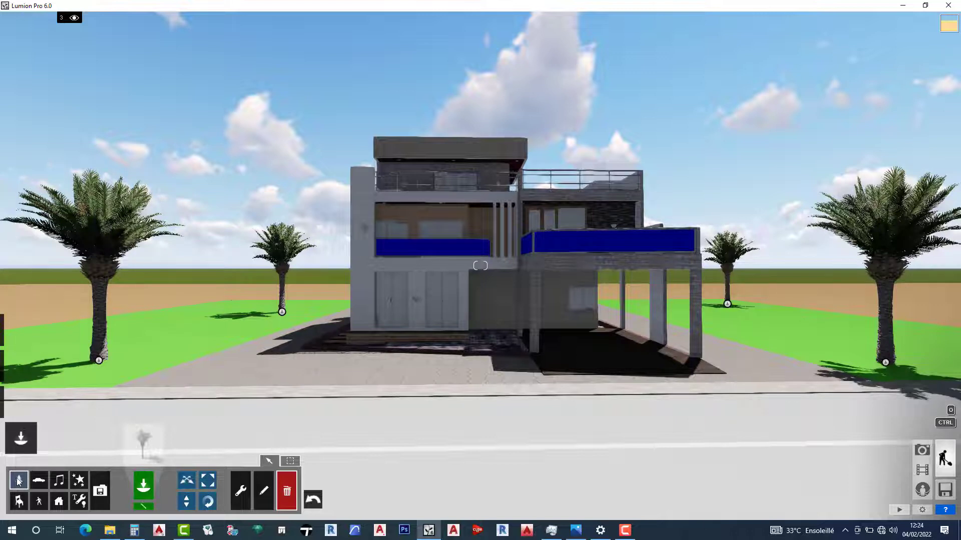
Step: Choose a slender palm from the nature library and place two on the left lawn and one on the right lawn
left_click(142, 449)
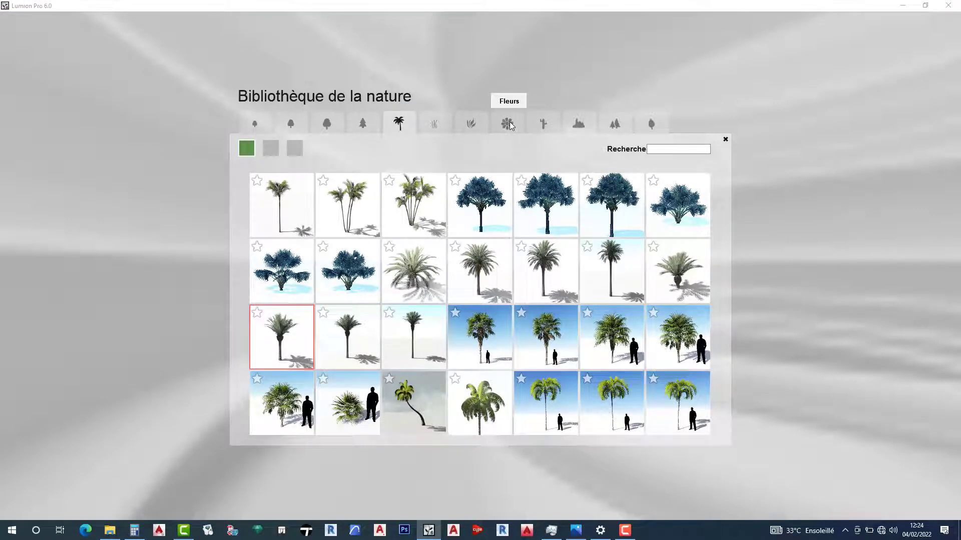
left_click(271, 148)
left_click(272, 148)
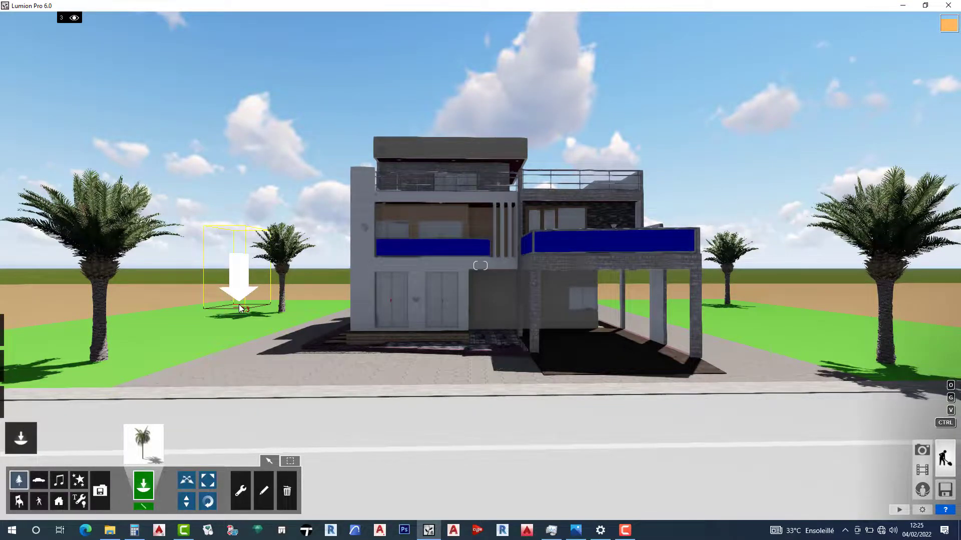
left_click(239, 308)
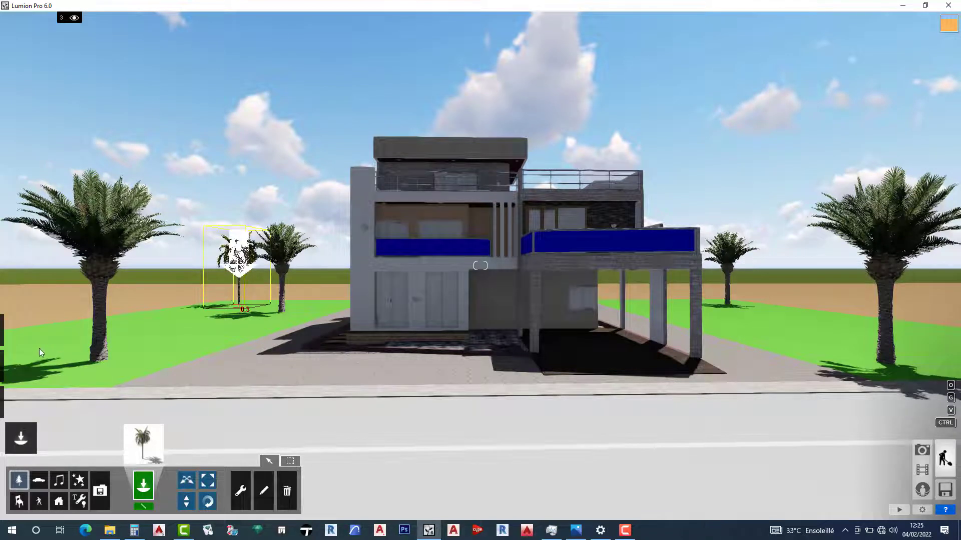
left_click(163, 329)
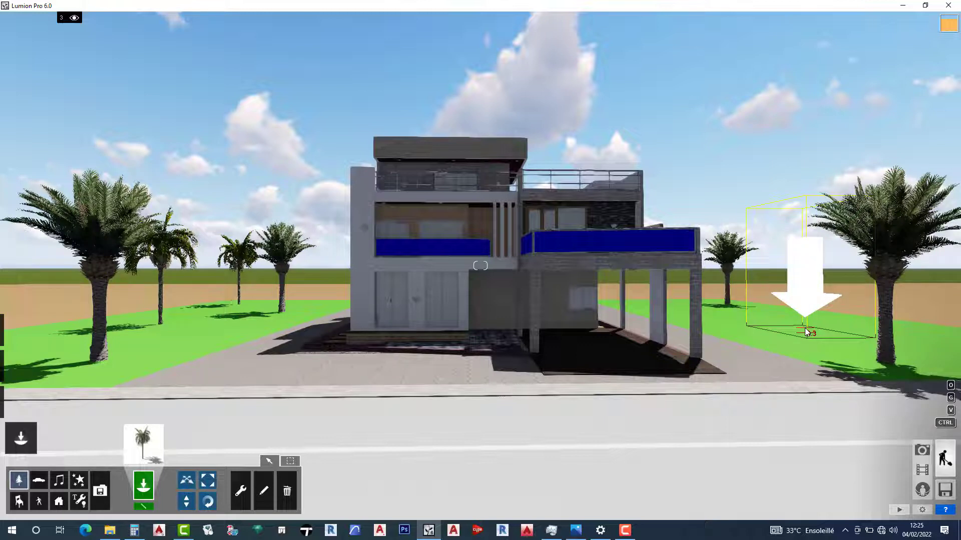
left_click(805, 328)
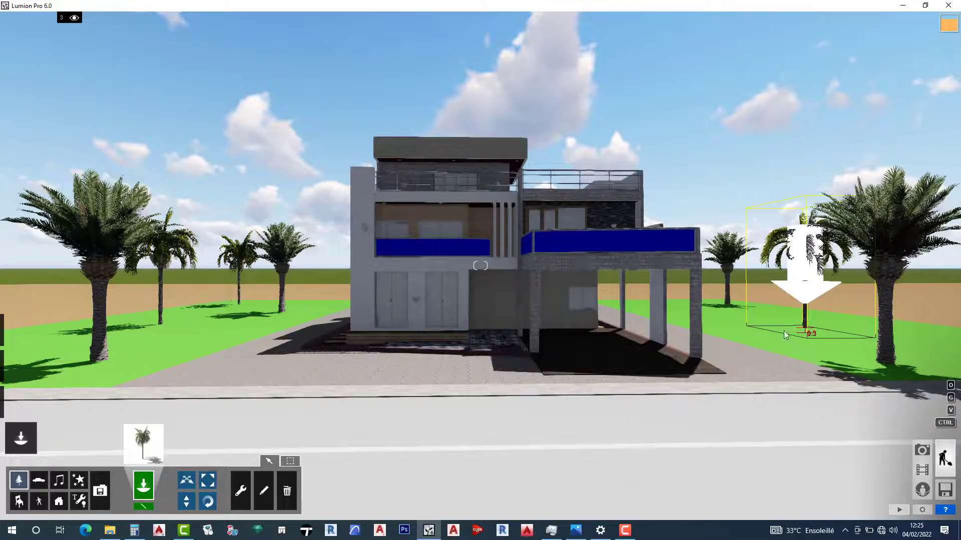
Step: Choose a leafy green shrub from the nature library and place two between the palms on the left lawn
left_click(142, 442)
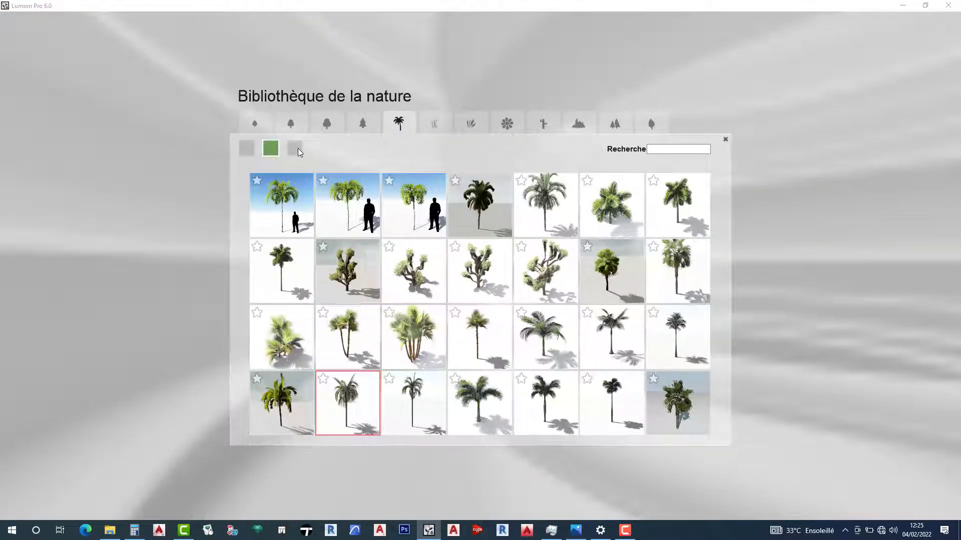
left_click(297, 148)
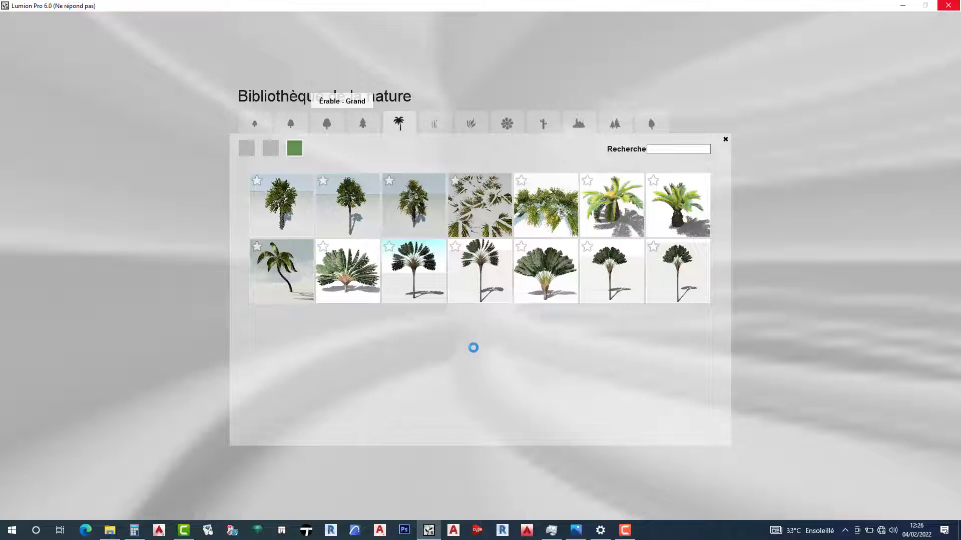
left_click(625, 531)
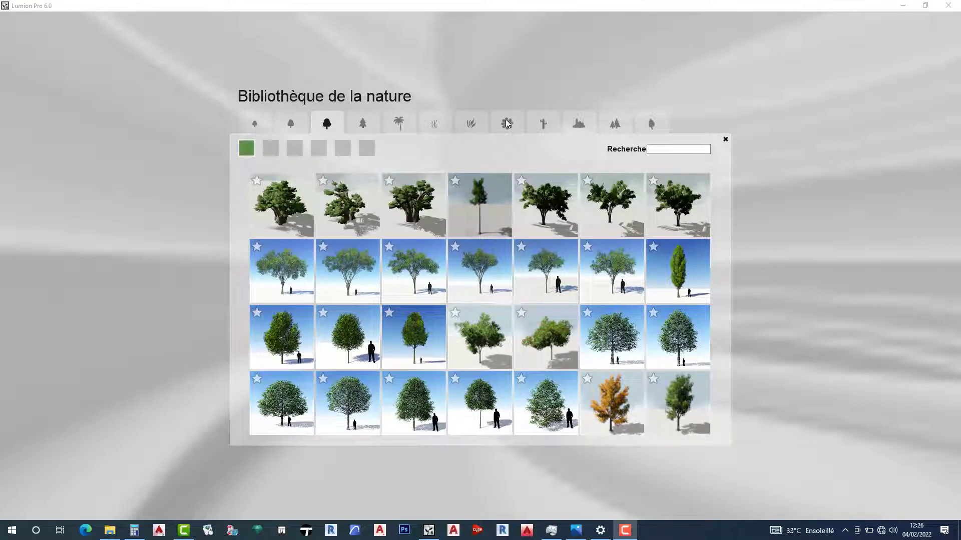
left_click(475, 119)
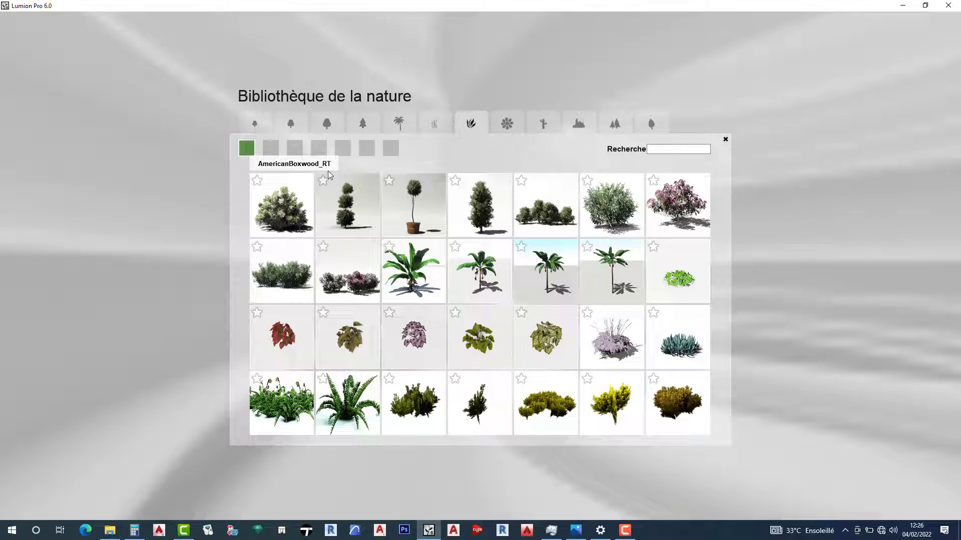
left_click(399, 123)
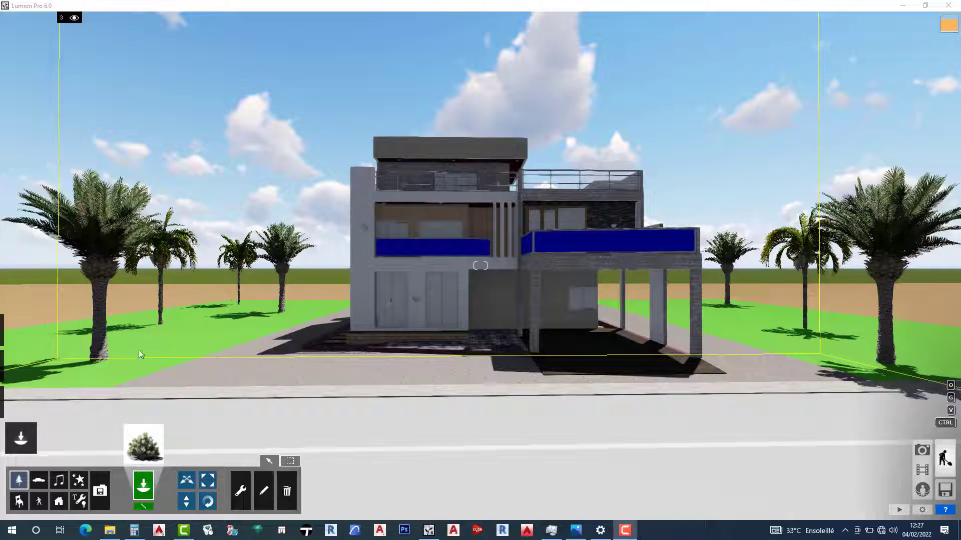
left_click(179, 346)
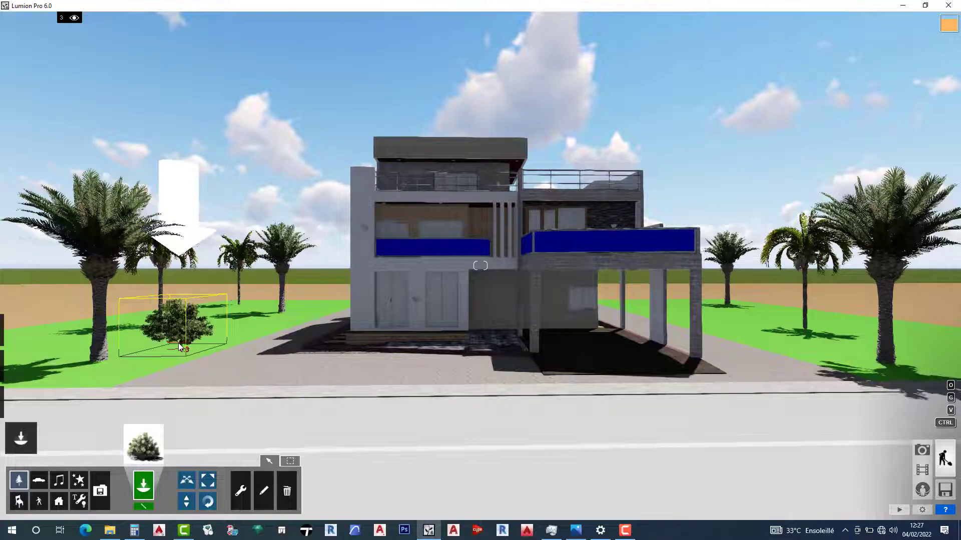
left_click(244, 323)
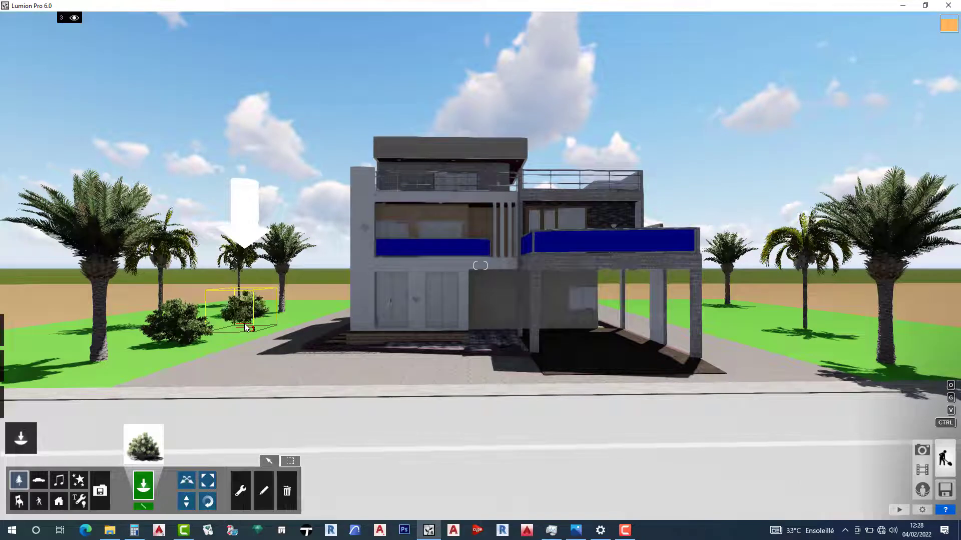
Step: Place four of the green shrubs along the right lawn, from behind the carport to the front palm
left_click(718, 323)
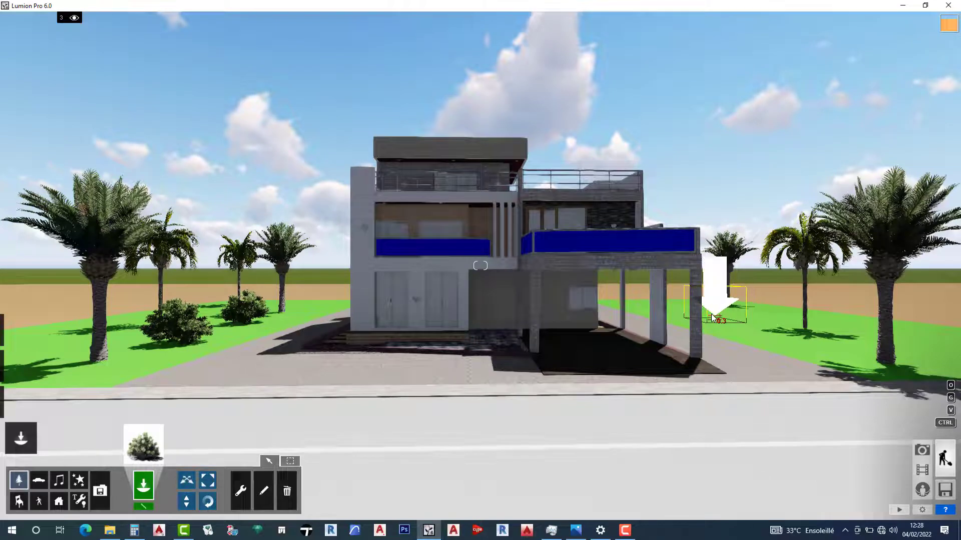
left_click(713, 317)
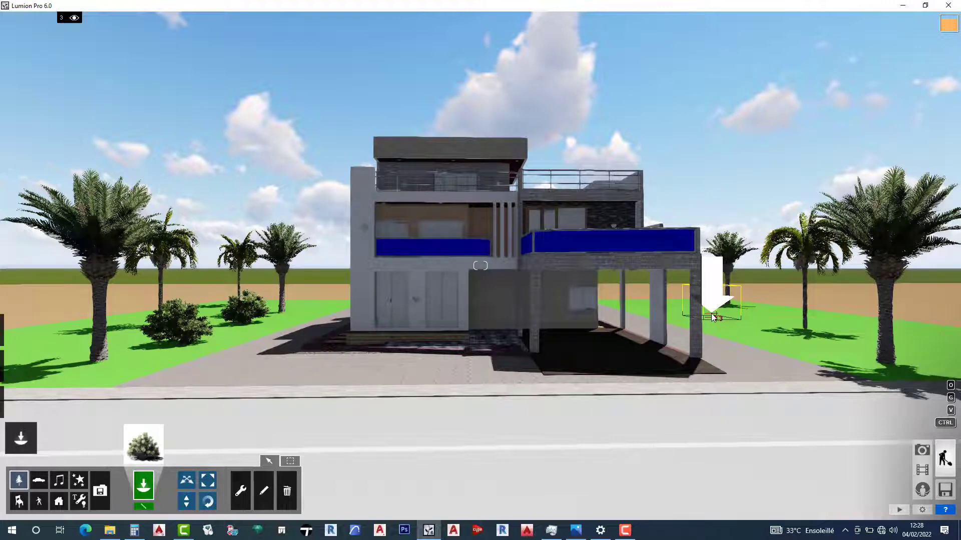
left_click(713, 318)
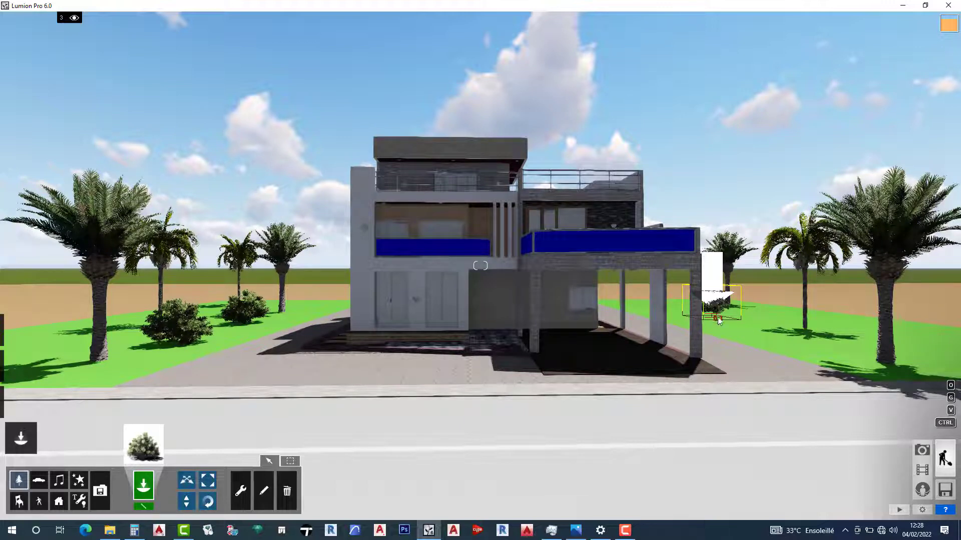
left_click(765, 331)
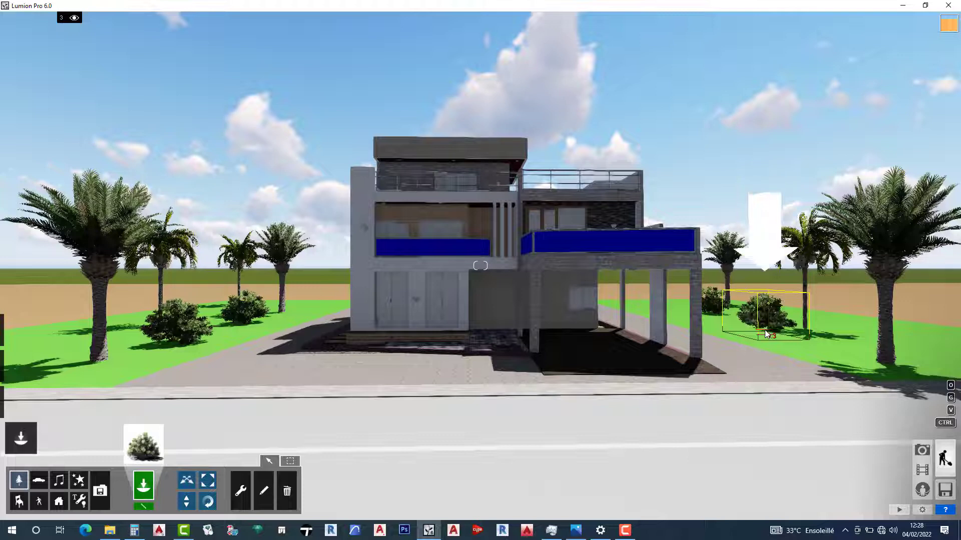
left_click(846, 359)
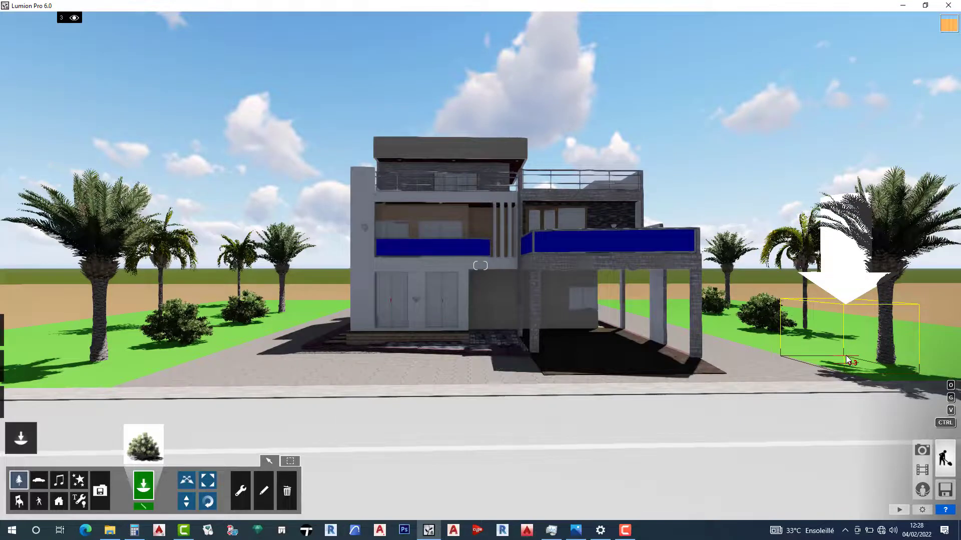
left_click(632, 305)
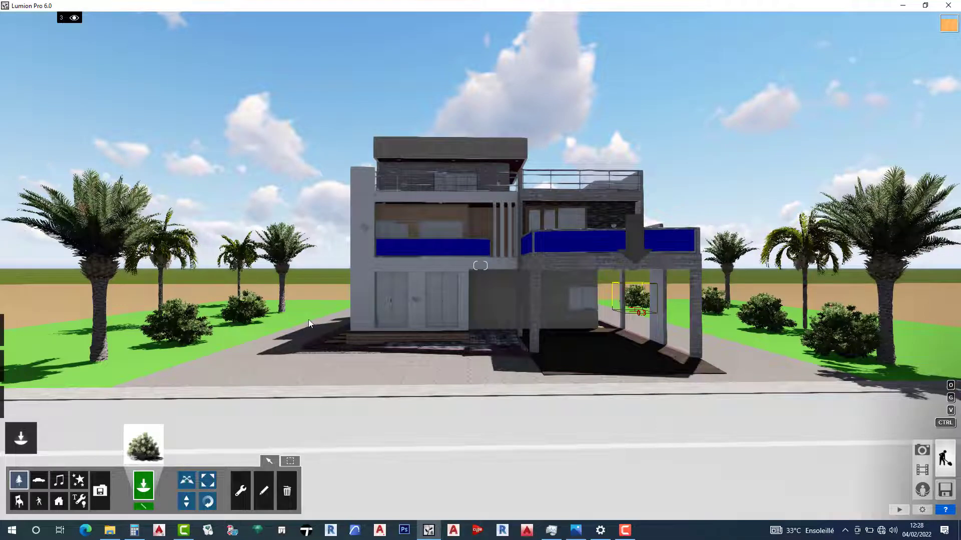
Step: Place three more green shrubs on the left lawn: one near the house and two around the front palm
left_click(322, 313)
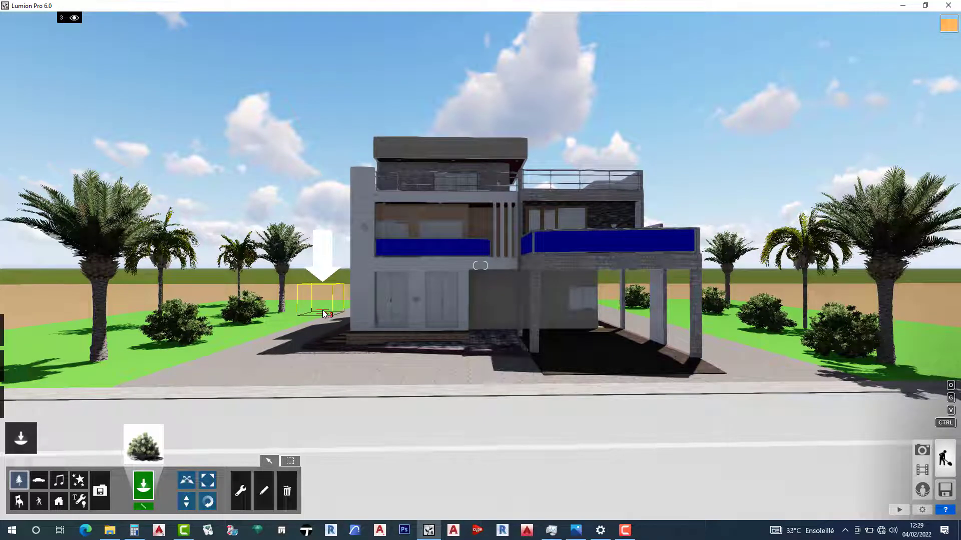
left_click(51, 342)
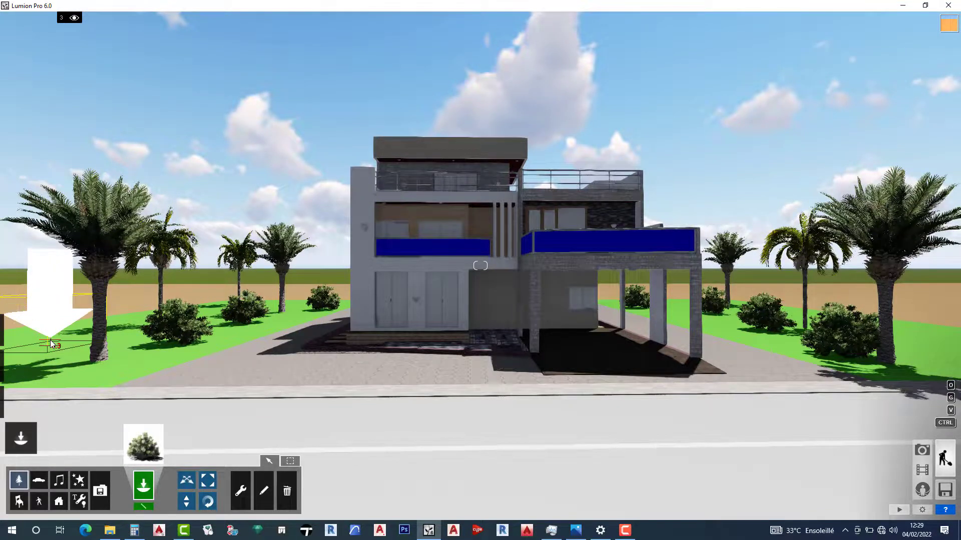
left_click(129, 323)
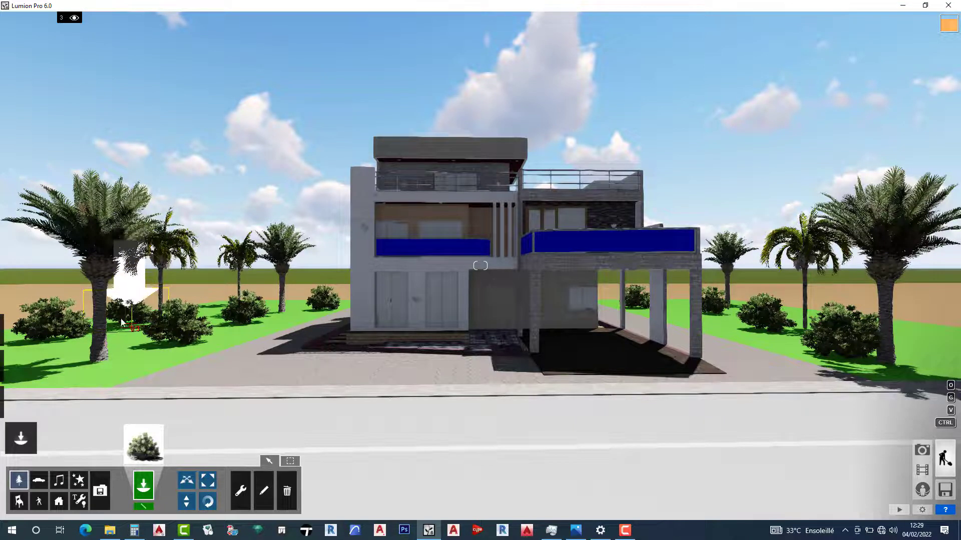
Step: Use the Scale tool on the far-left shrub, enlarging it and reducing it back to about its original size
left_click(188, 479)
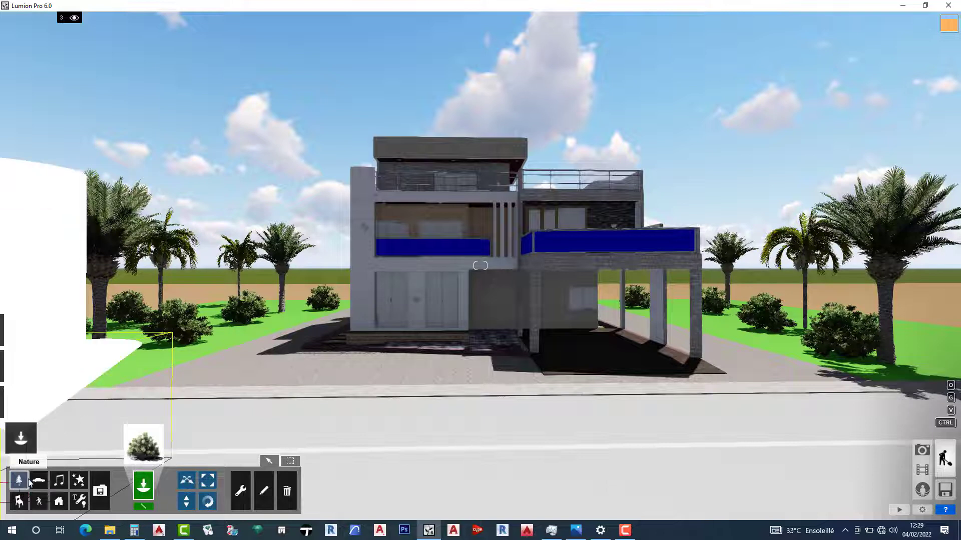
left_click(207, 484)
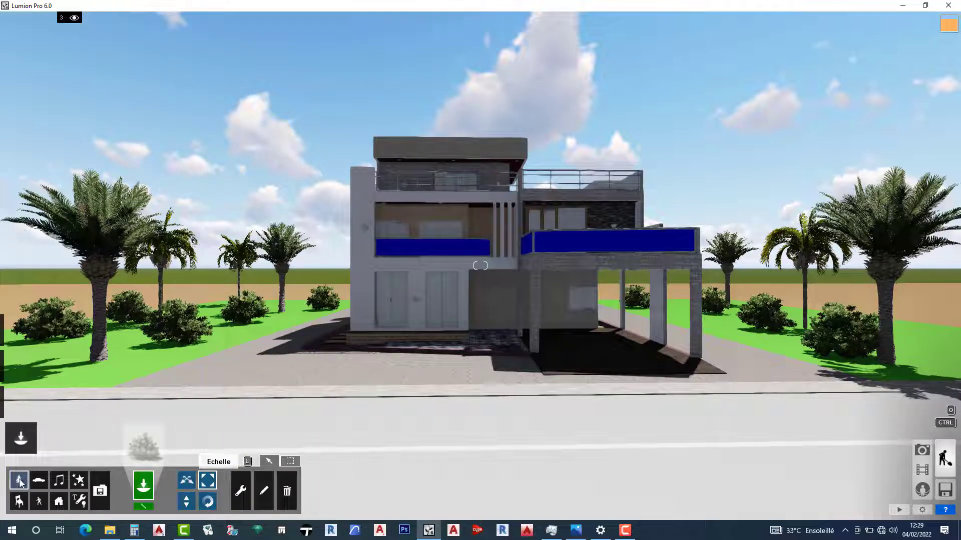
left_click(20, 481)
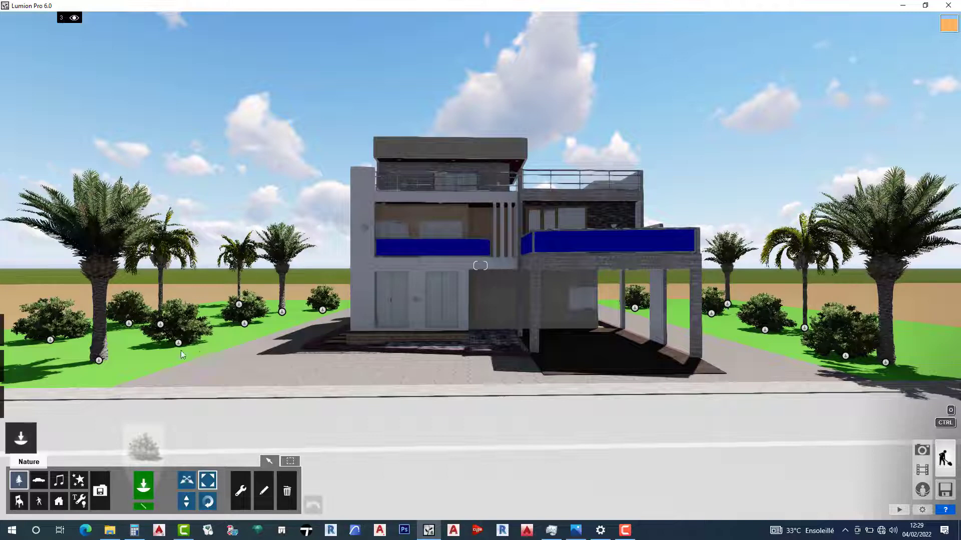
left_click(50, 340)
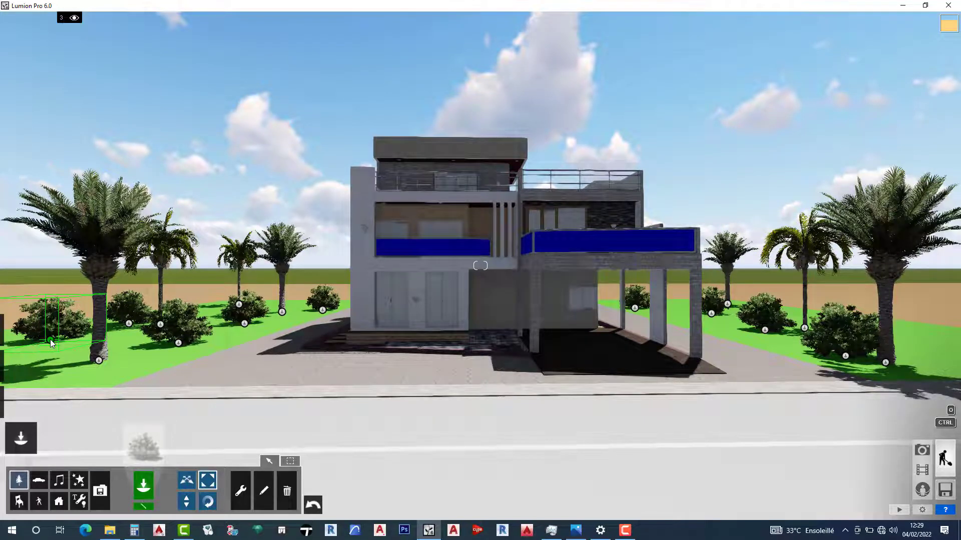
left_click_drag(50, 340, 53, 321)
left_click_drag(52, 312, 51, 336)
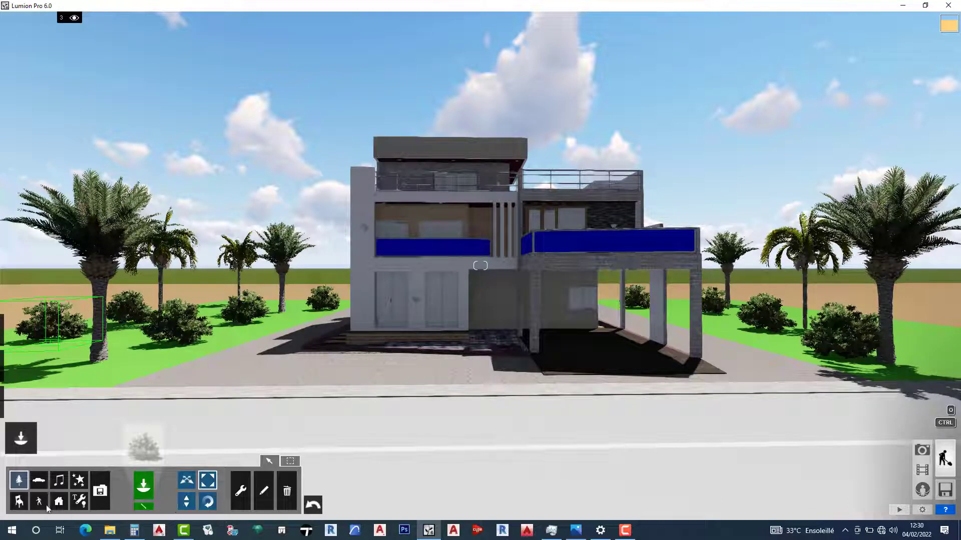
Step: Switch to nature objects and scale up the yellow-green palm behind the front palm on both the left and right lawns
left_click(19, 479)
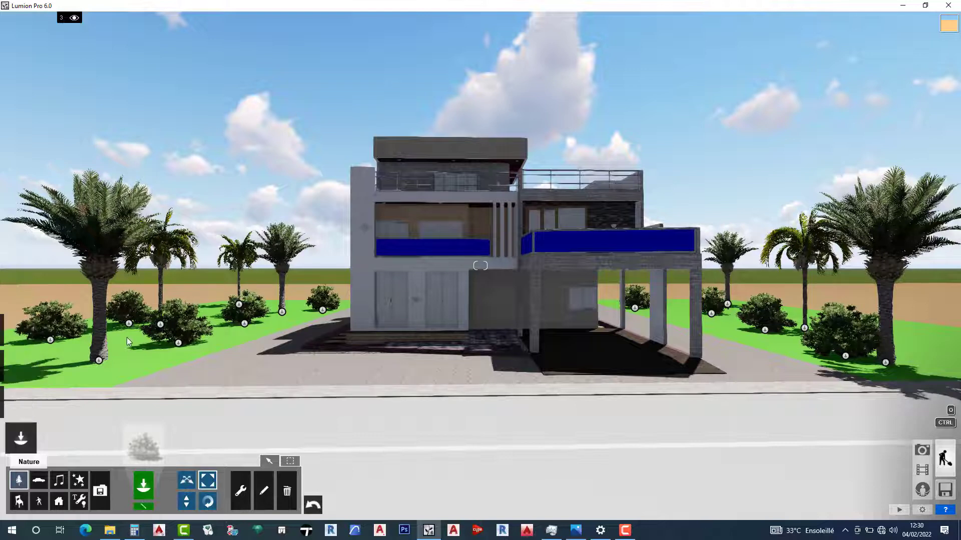
left_click(885, 360)
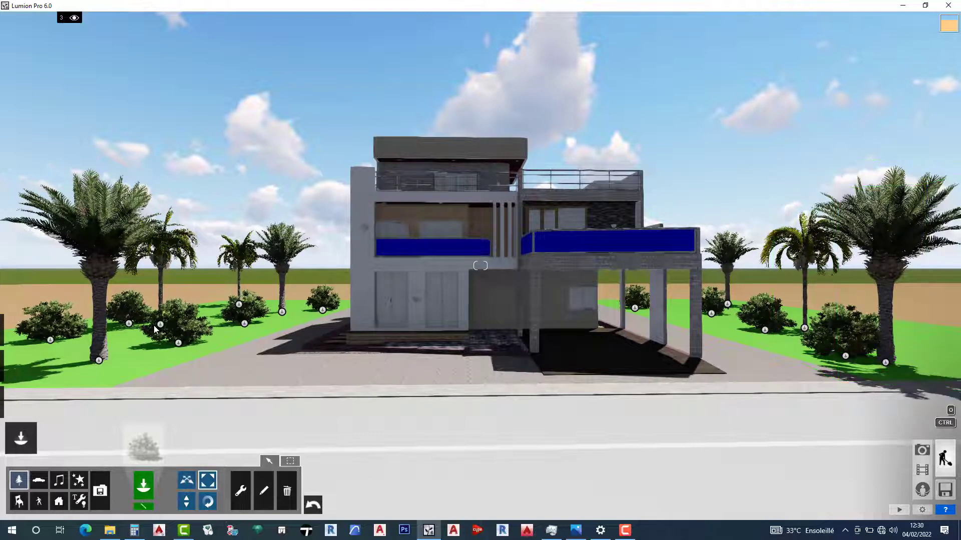
left_click_drag(159, 326, 157, 278)
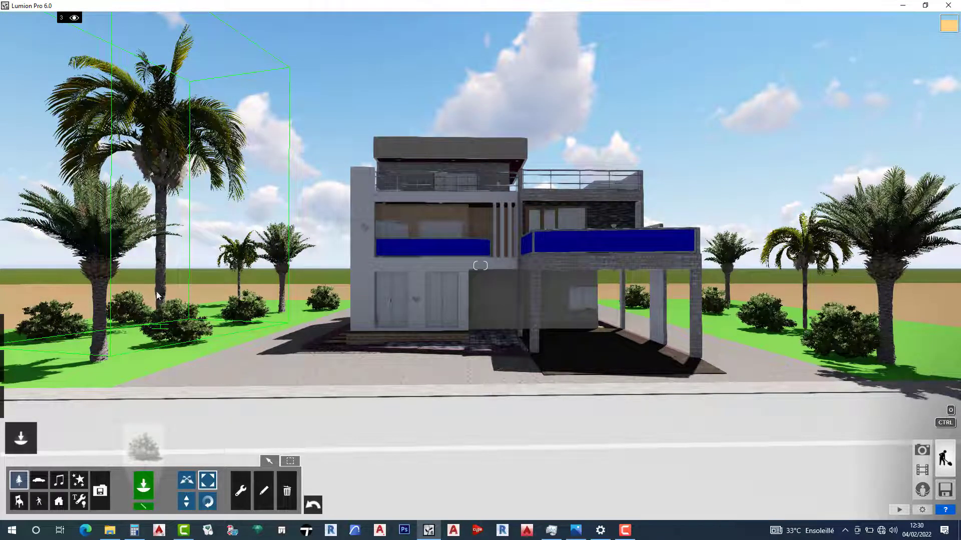
left_click(804, 328)
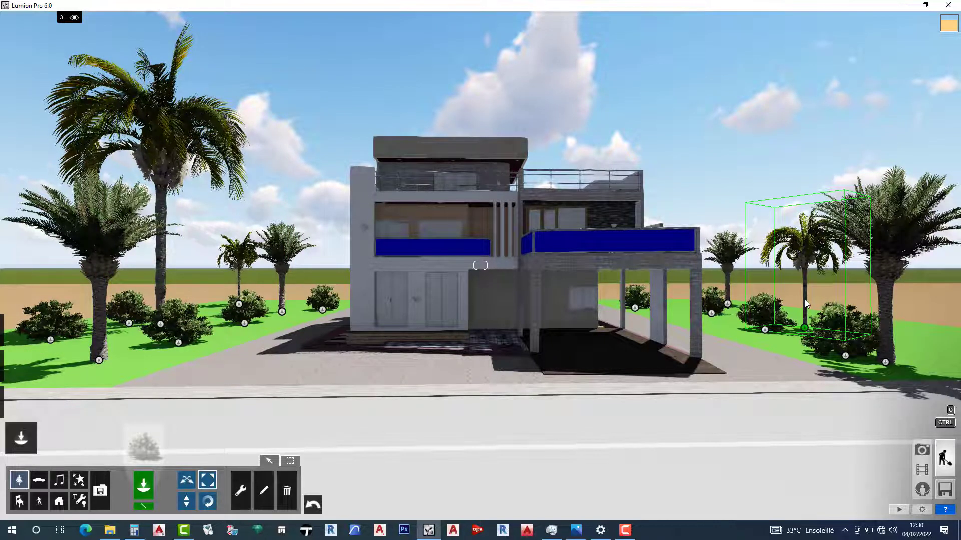
left_click_drag(804, 296, 805, 291)
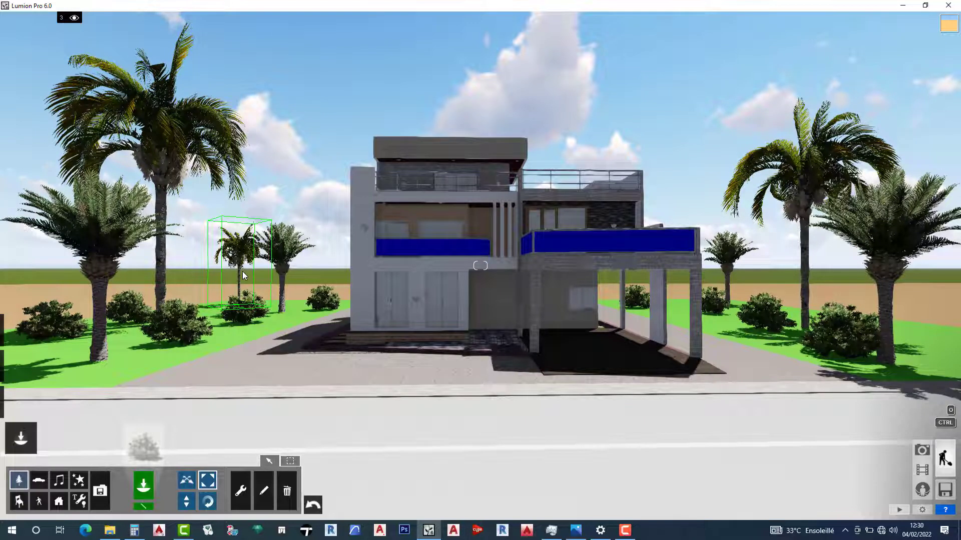
Step: Slightly enlarge the rear yellow-green palm on the left lawn and moderately enlarge the front-left palm
left_click_drag(243, 268, 254, 284)
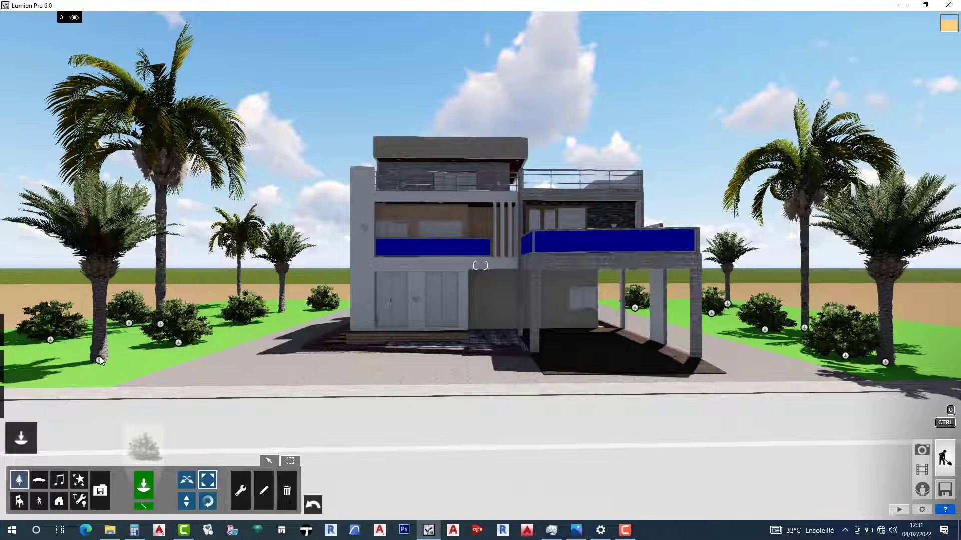
left_click_drag(99, 362, 100, 343)
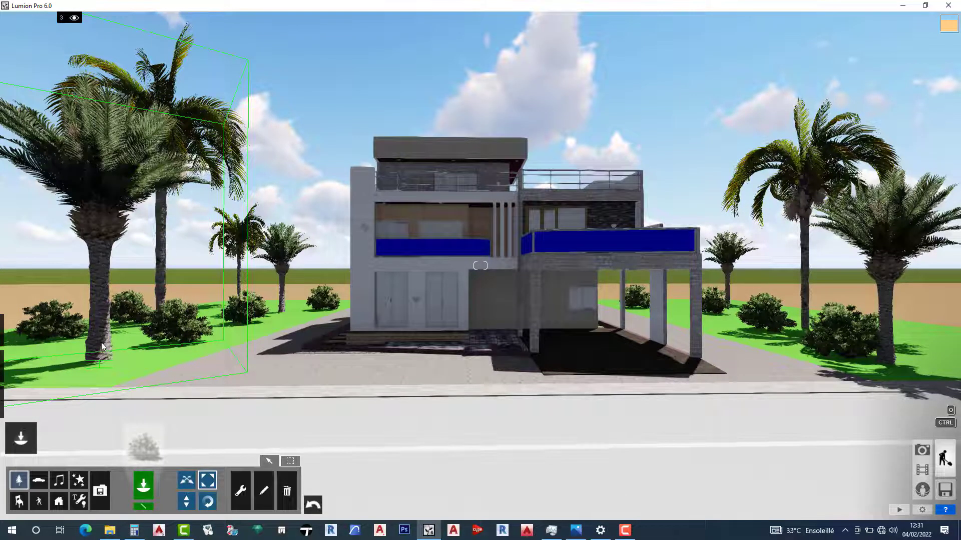
left_click_drag(100, 358, 215, 363)
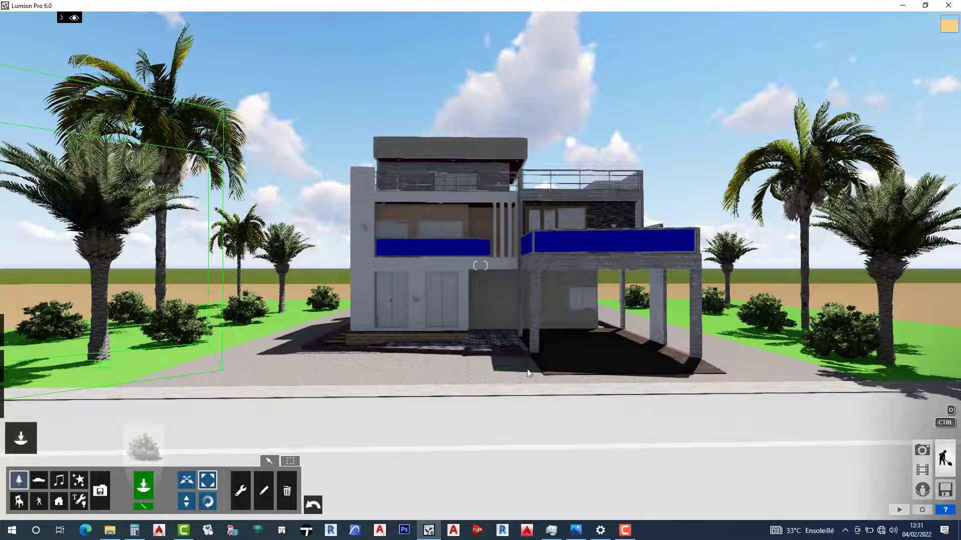
Step: Enlarge the rear palm on the right lawn beside the carport to a moderately taller size
left_click(728, 303)
left_click_drag(728, 284, 730, 271)
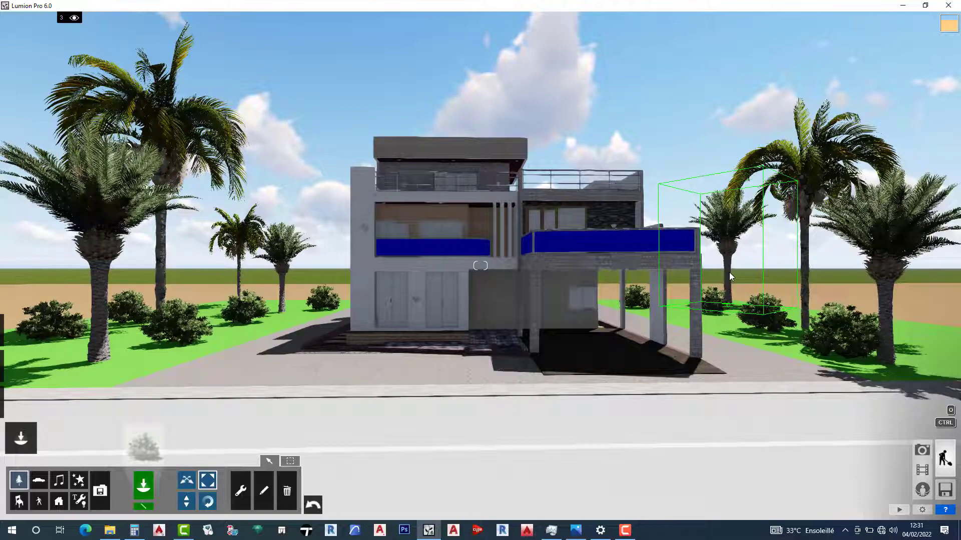
left_click_drag(735, 198, 719, 281)
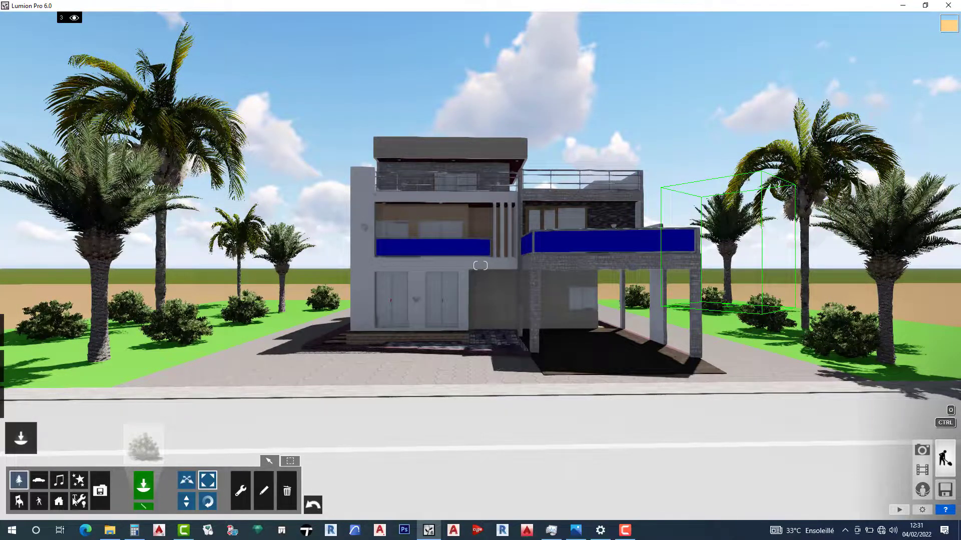
Step: Choose another green shrub from the nature library and place two beside the carport and one on the left lawn's driveway edge
left_click(142, 449)
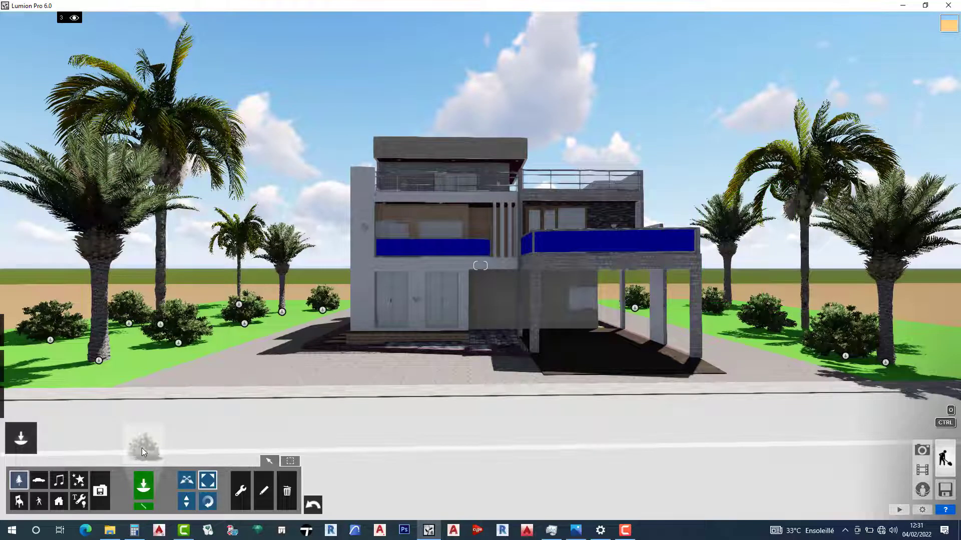
left_click(142, 448)
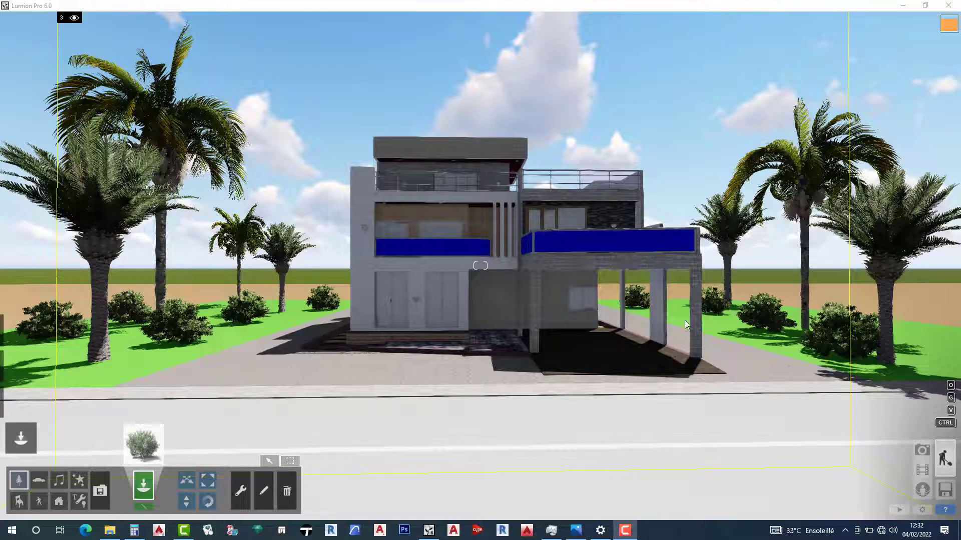
left_click(717, 326)
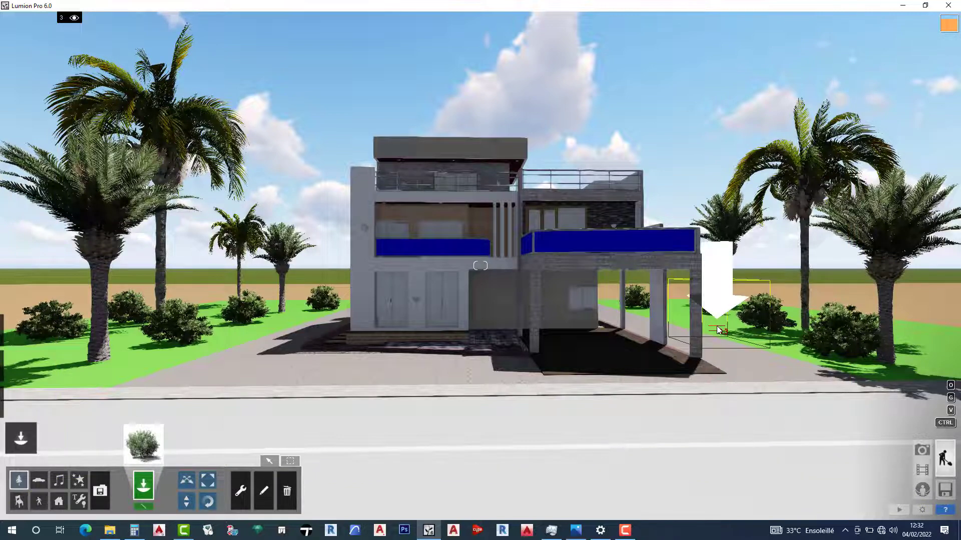
left_click(719, 330)
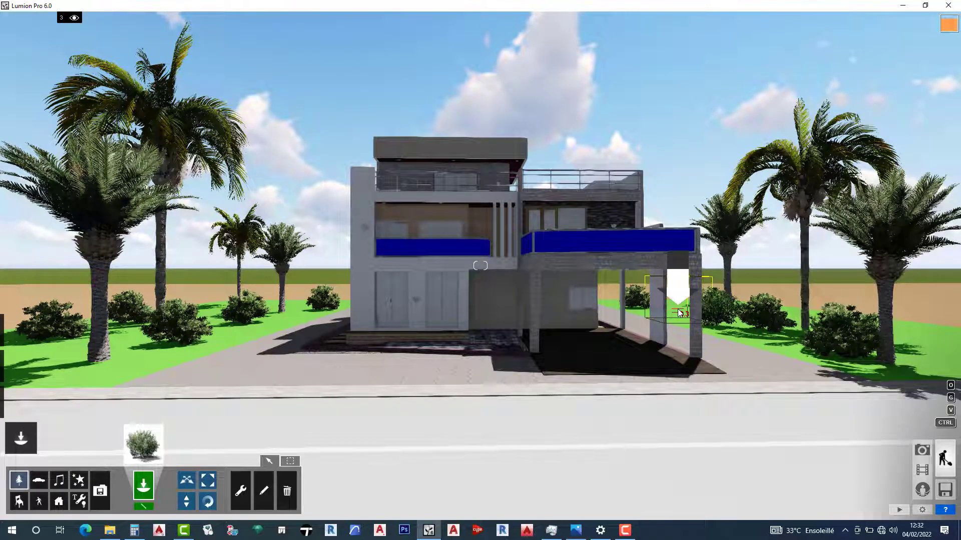
left_click(679, 312)
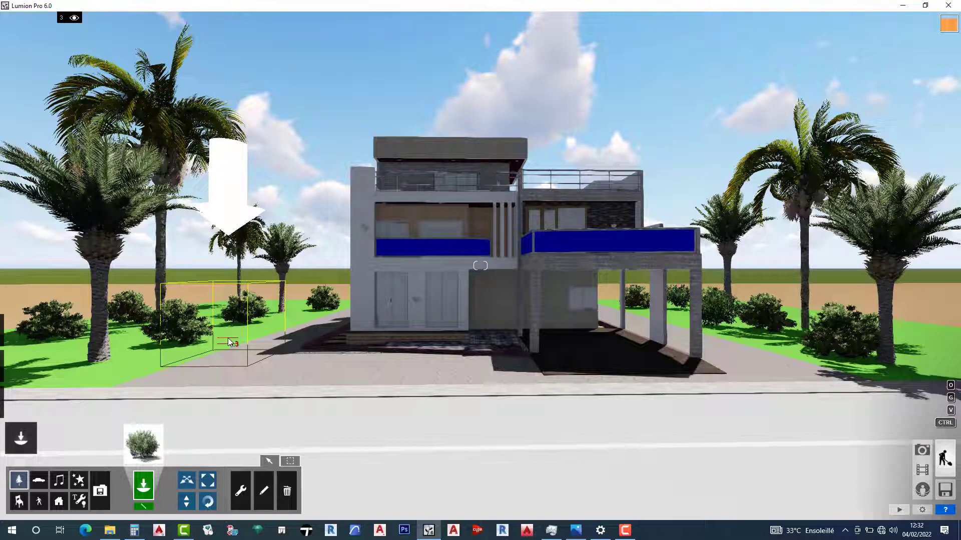
left_click(228, 338)
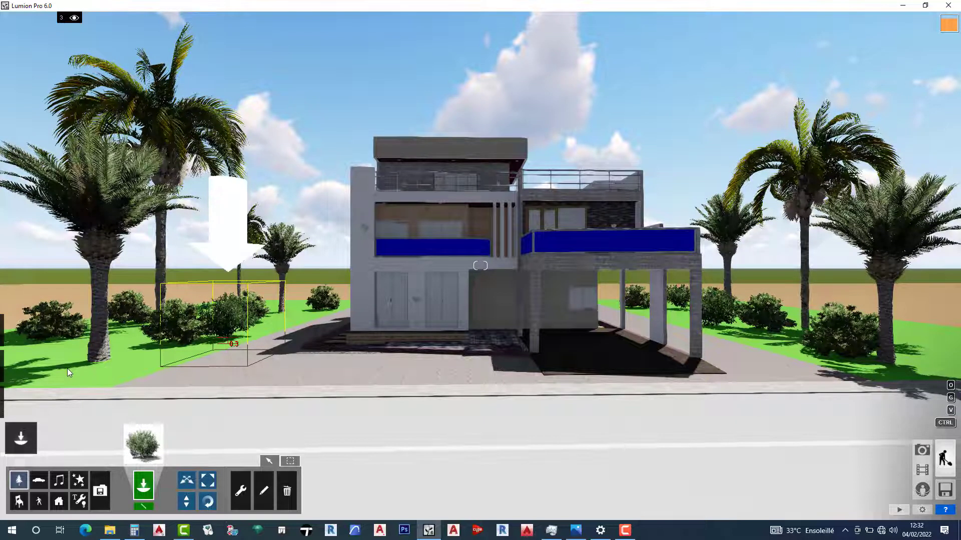
Step: Choose the pink flowering shrub and place five: three along the left lawn's driveway edge and two on the right lawn near the carport
left_click(153, 445)
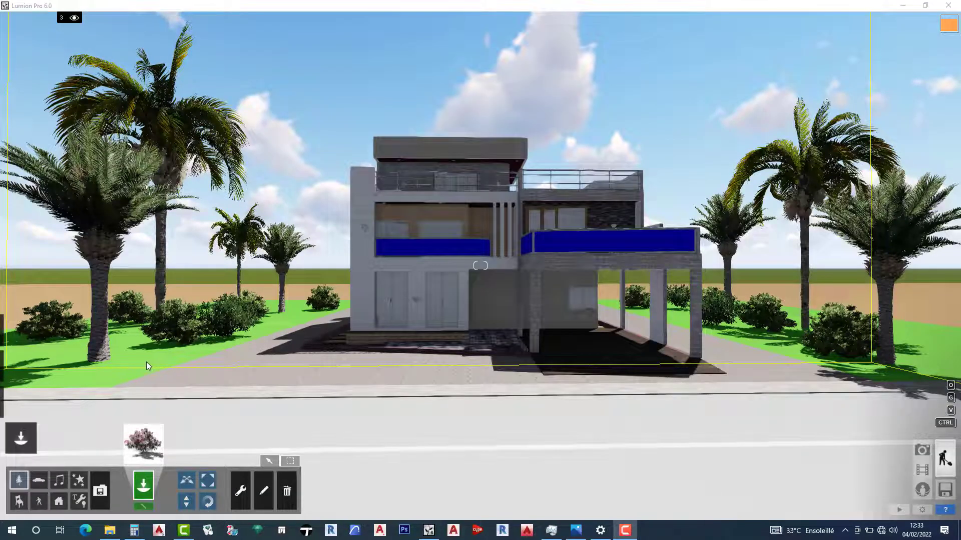
left_click(102, 380)
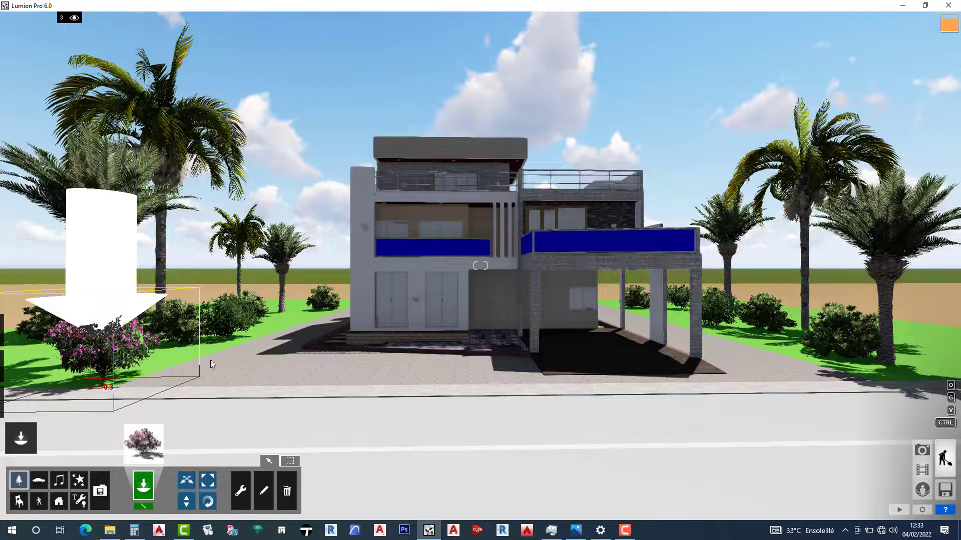
left_click(277, 326)
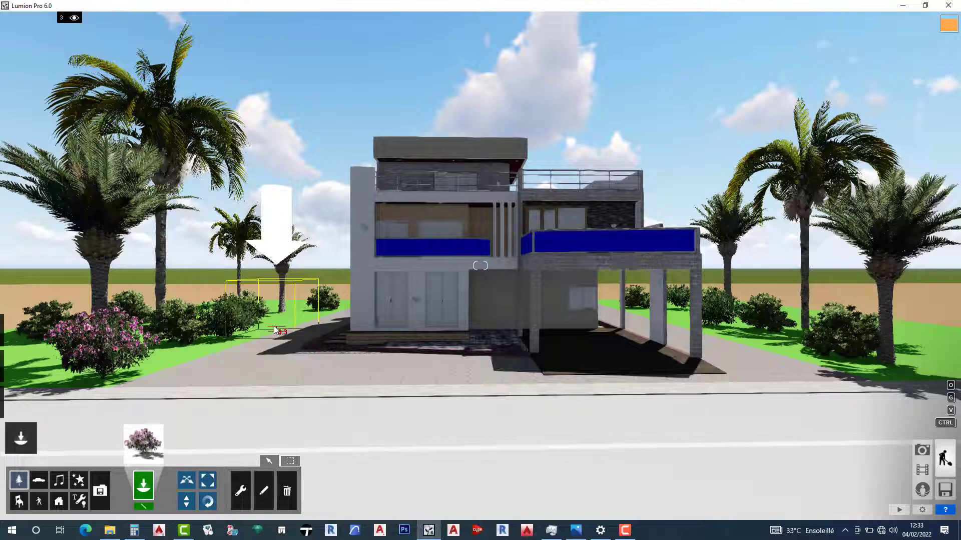
left_click(773, 344)
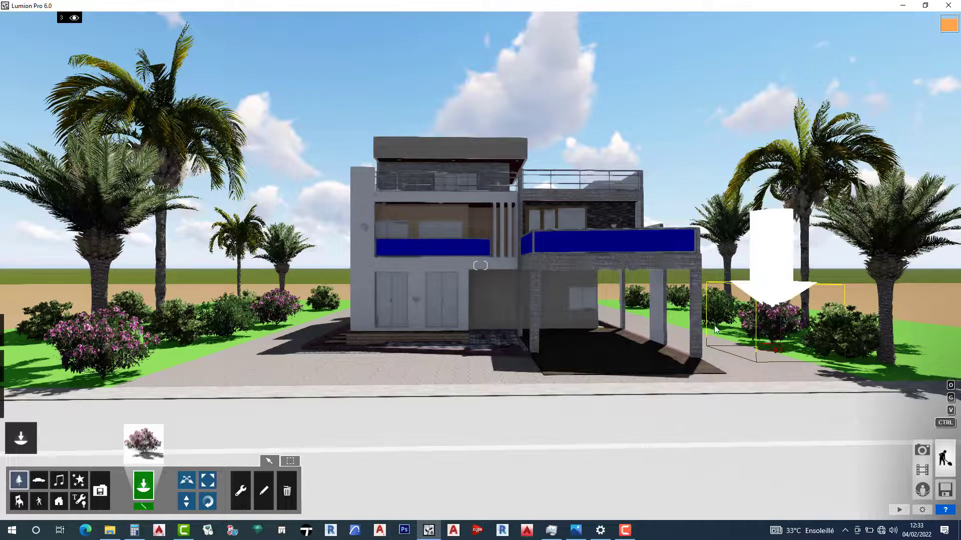
left_click(678, 322)
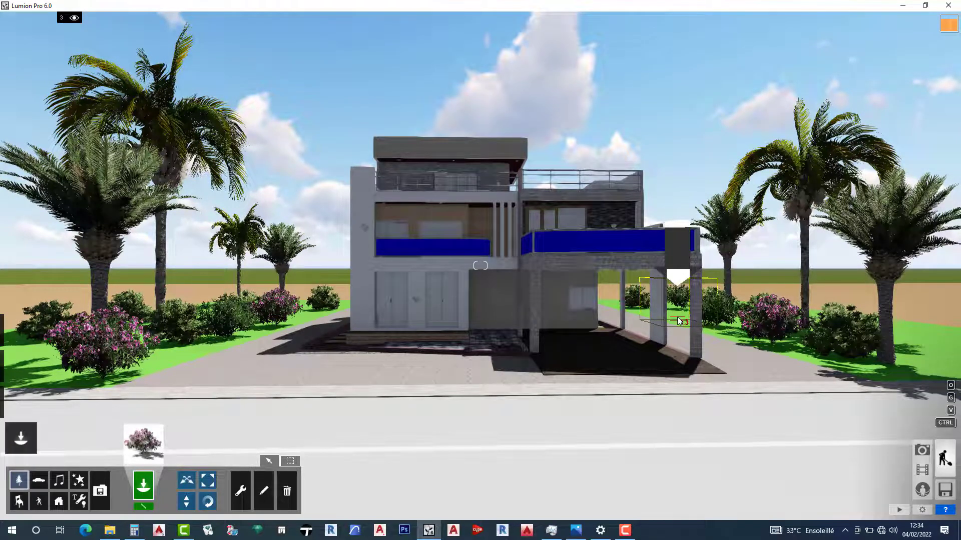
left_click(677, 317)
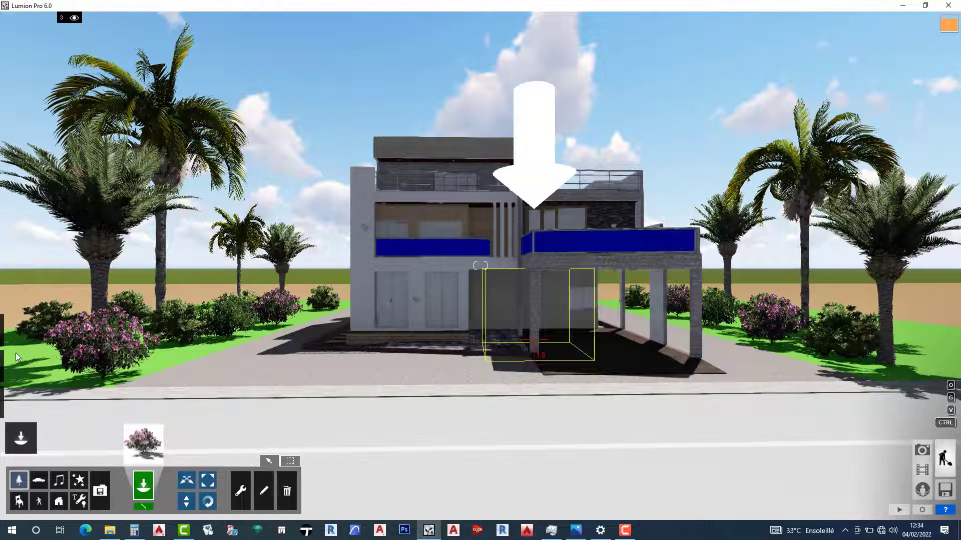
mouse_move(19, 347)
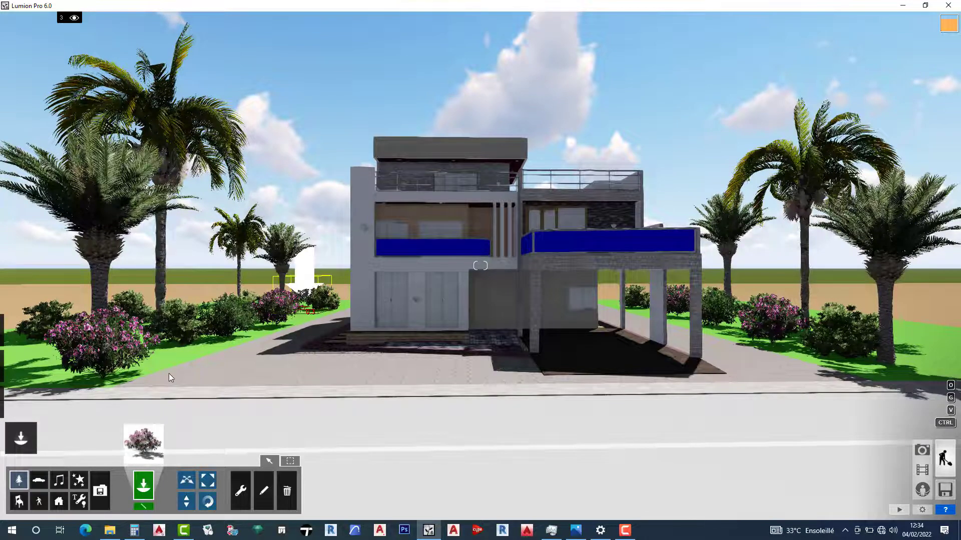
Step: Choose a small circle of fallen leaves from the nature library's leaf category and place it on the road edge before the carport
left_click(142, 452)
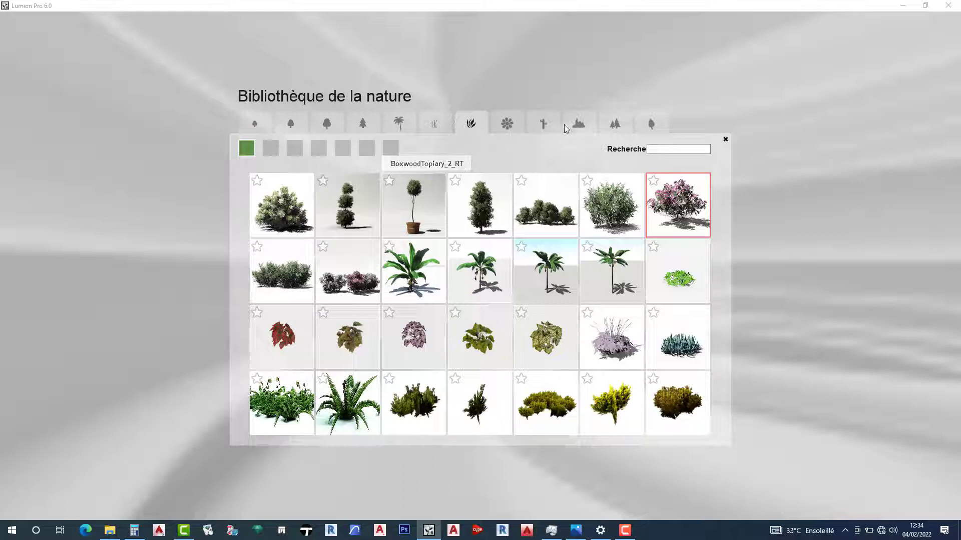
left_click(650, 125)
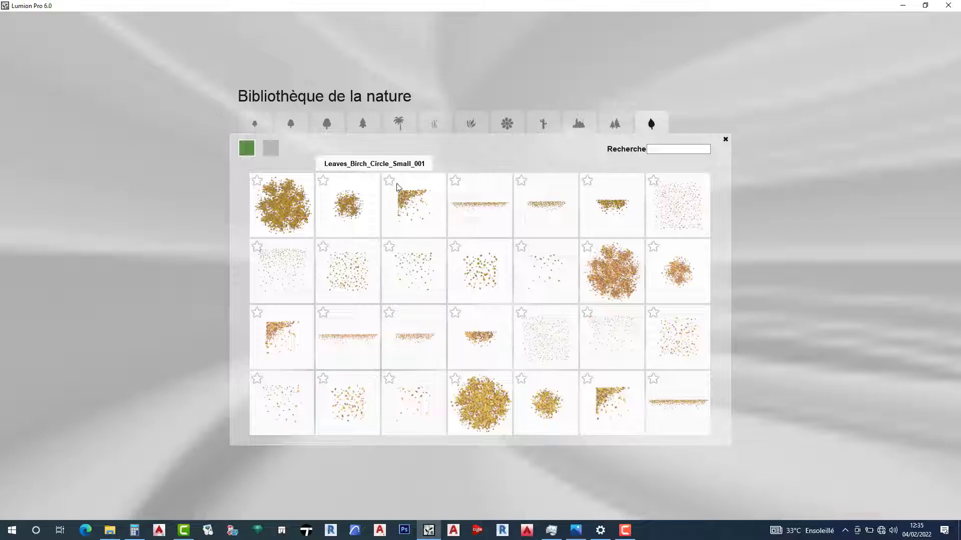
left_click(299, 109)
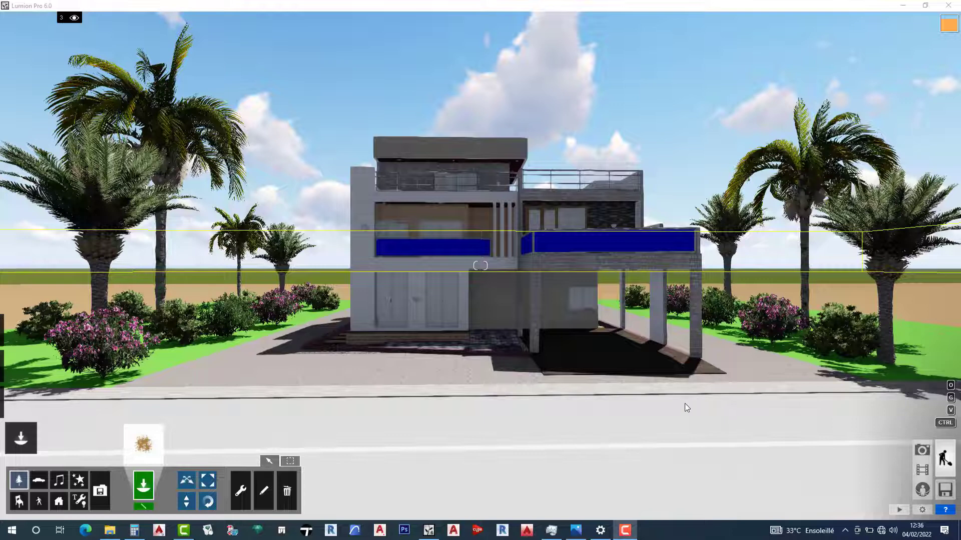
left_click(699, 399)
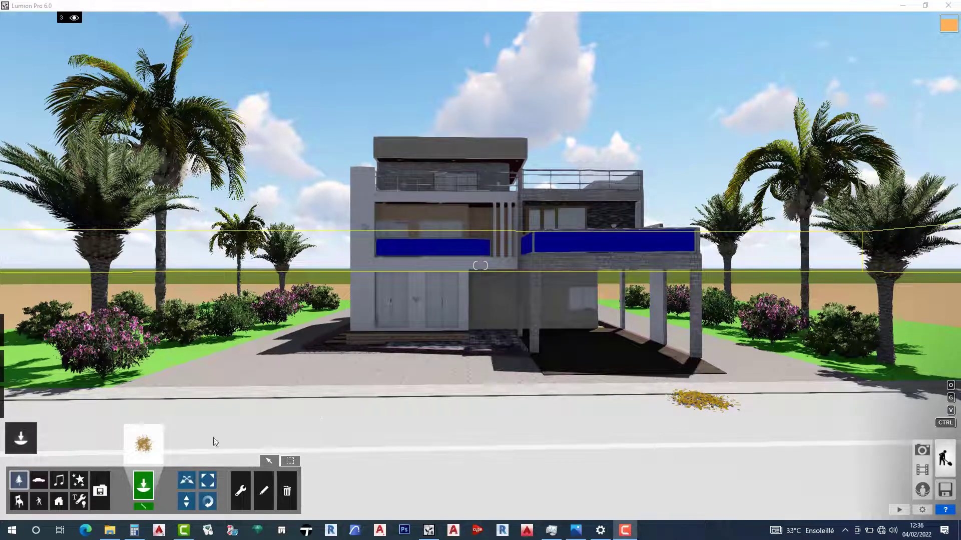
Step: Place a long strip of fallen leaves on the road before the driveway and rotate it to run parallel to the curb
left_click(141, 446)
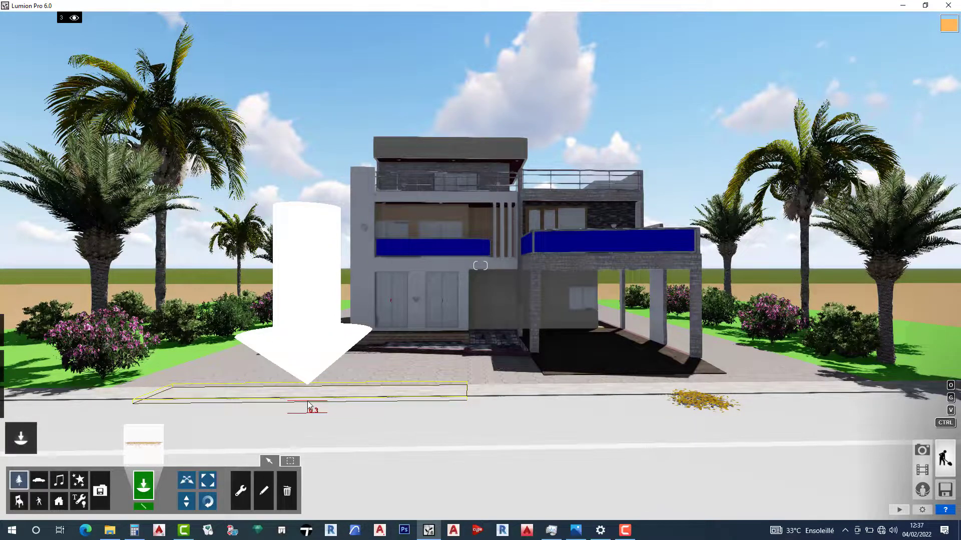
left_click(309, 405)
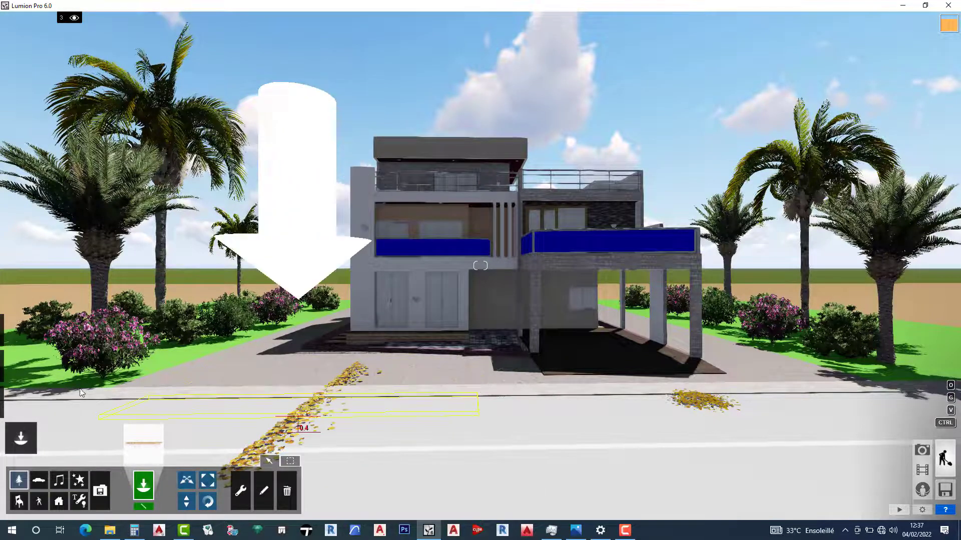
left_click(208, 502)
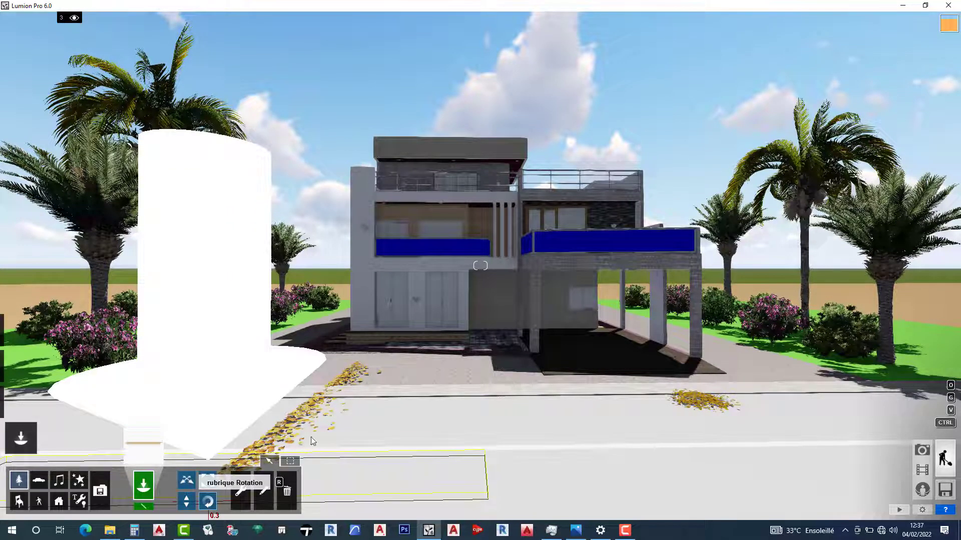
left_click(307, 402)
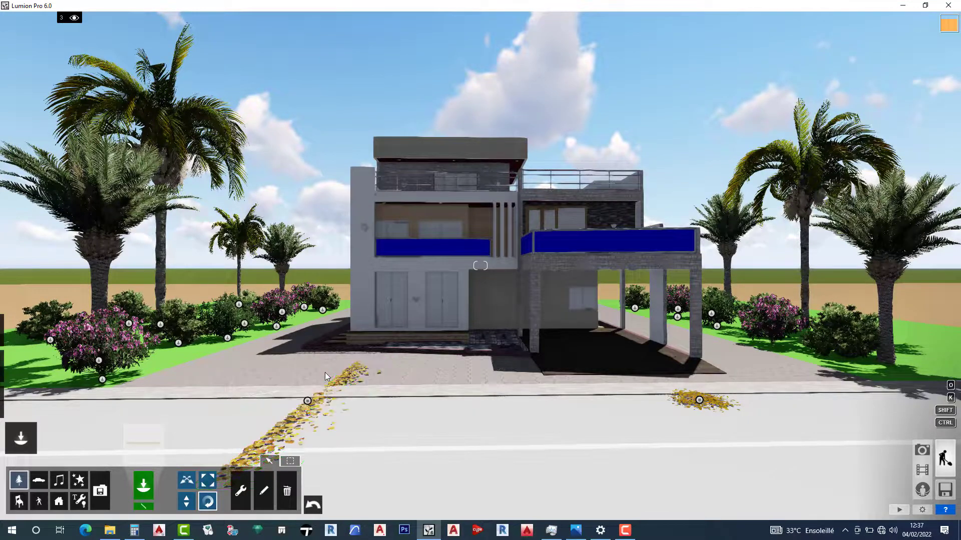
left_click_drag(325, 372, 344, 375)
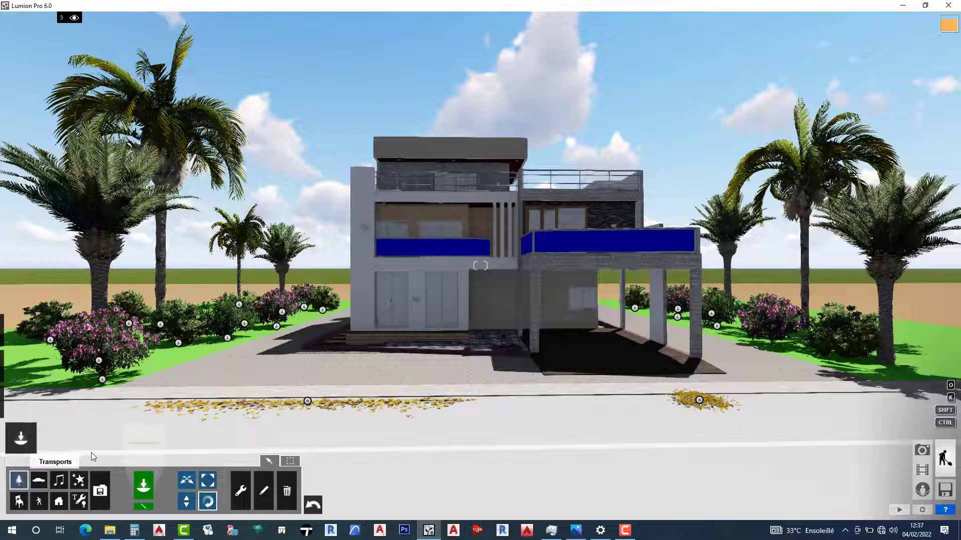
Step: Switch to the transport object category and make layer 4, named VOITURES, the active layer
left_click(35, 483)
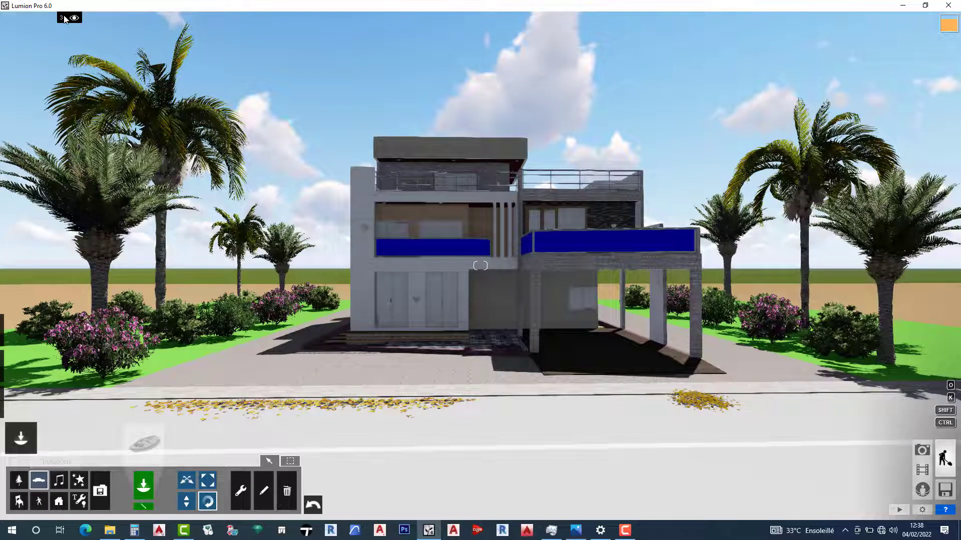
mouse_move(64, 19)
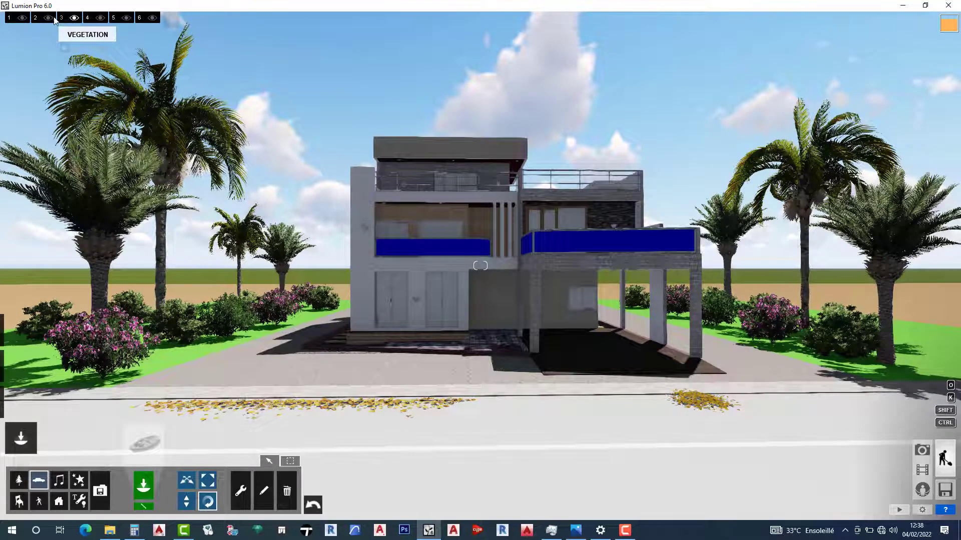
double_click(87, 19)
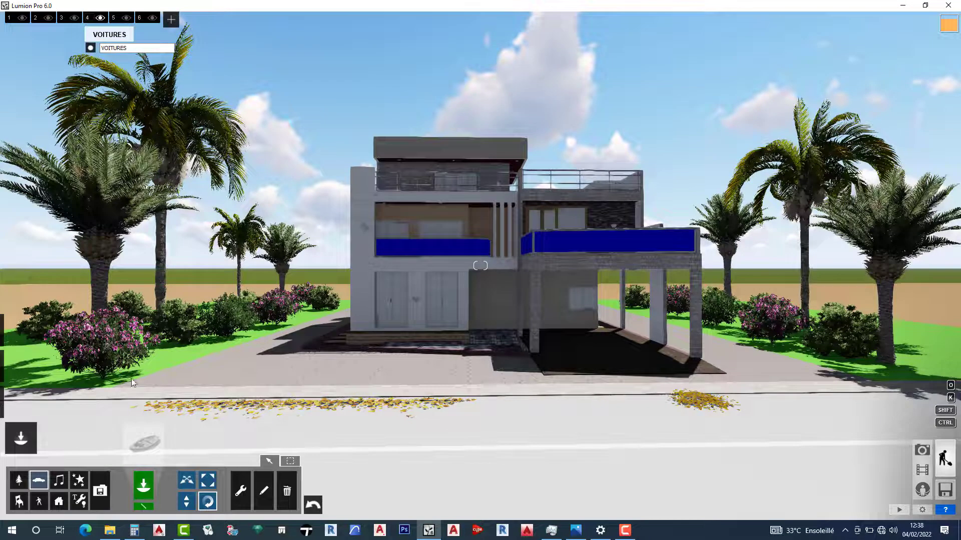
Step: Choose the large SUV from the transport library's SUV category and place it under the carport, near its outer post
key("Return")
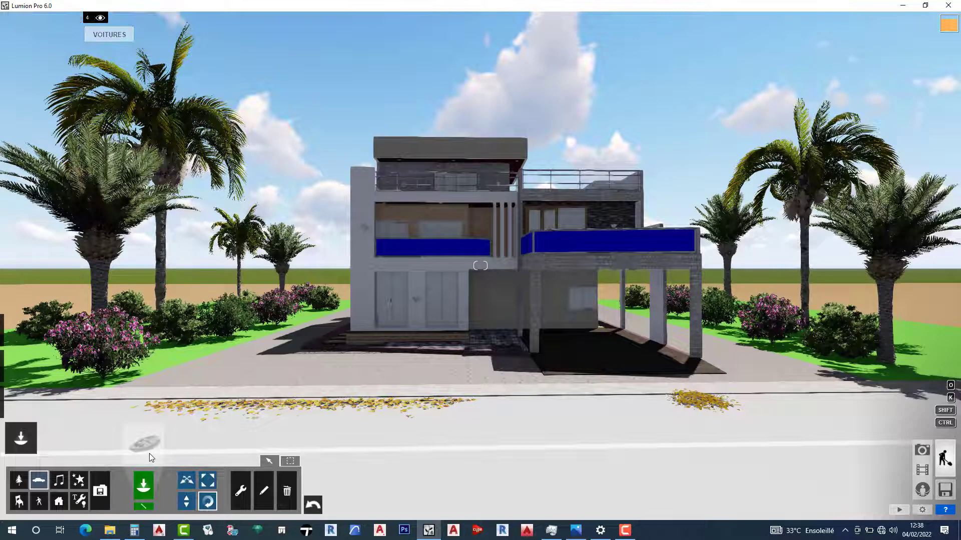
left_click(152, 451)
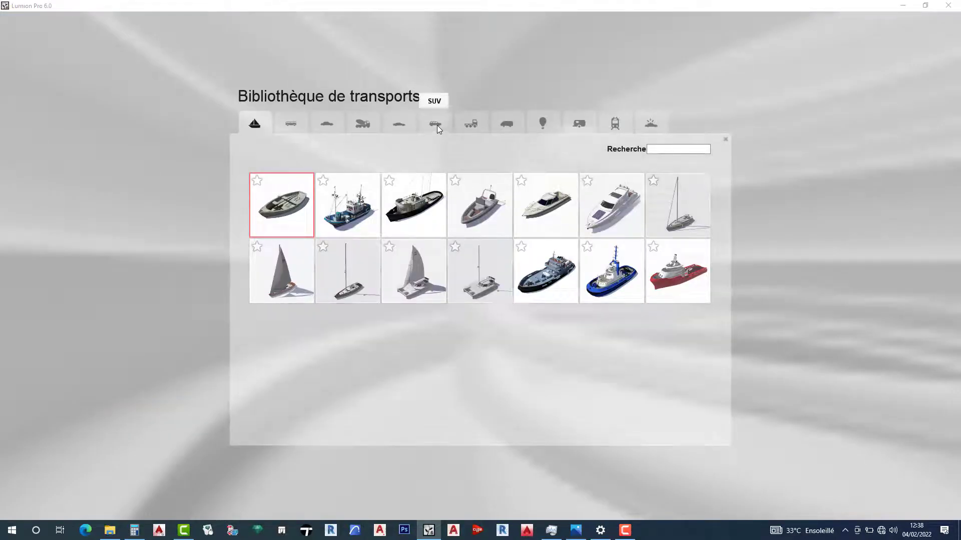
left_click(436, 127)
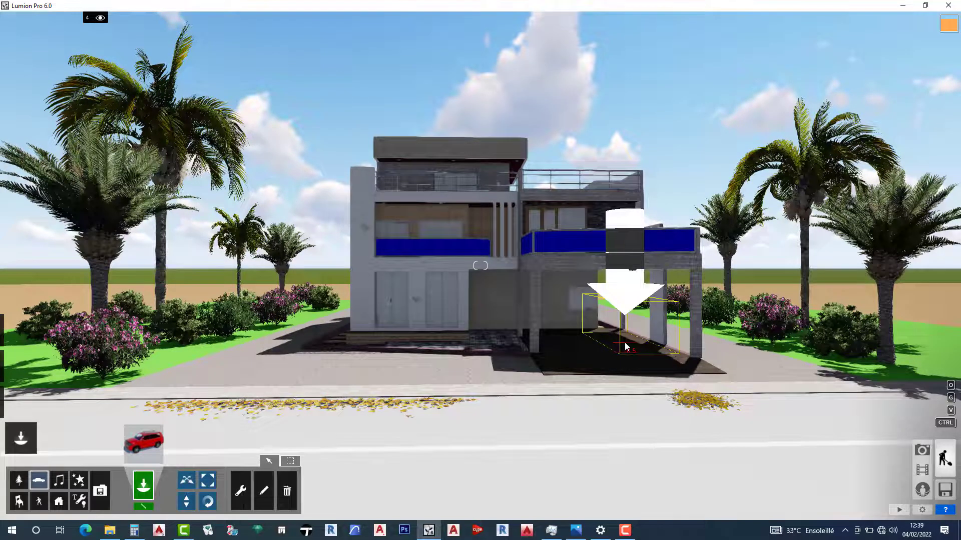
left_click(625, 343)
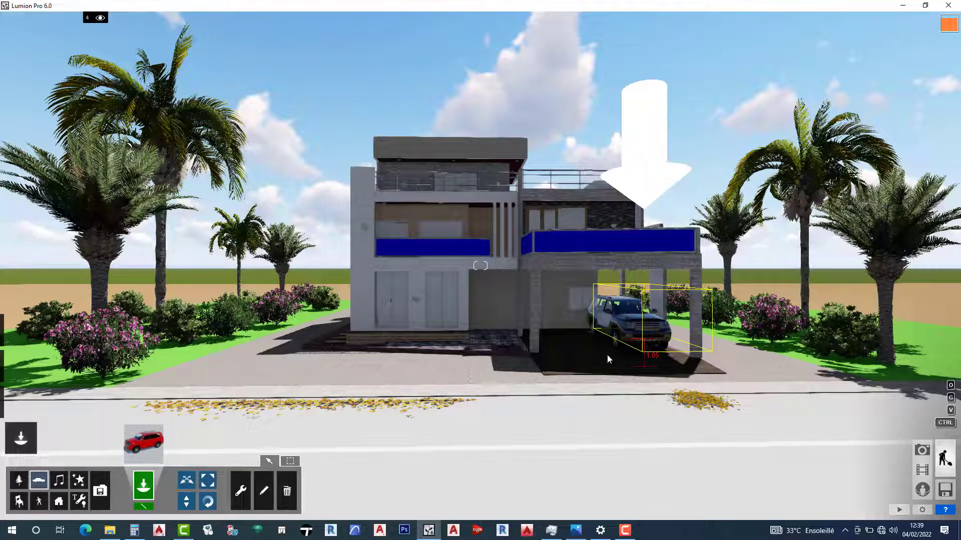
left_click(188, 482)
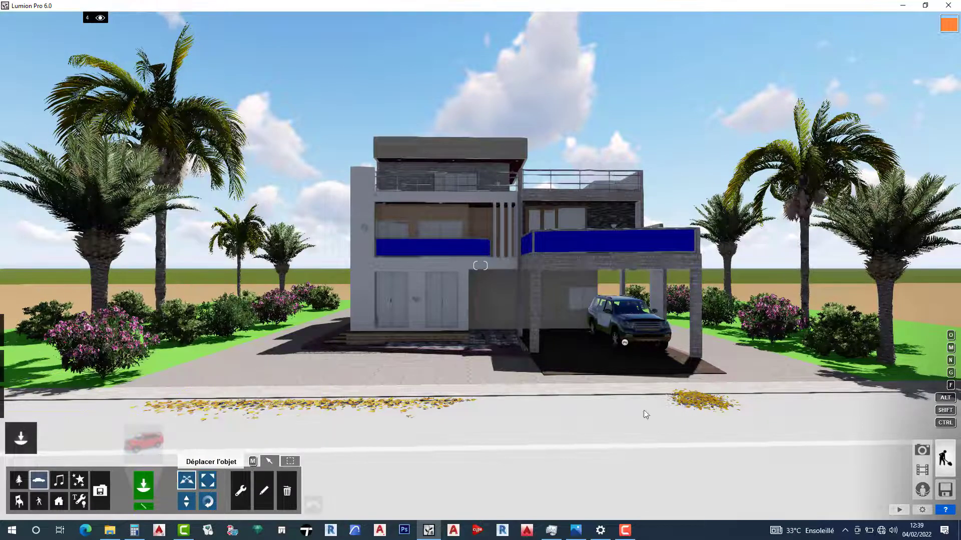
left_click(626, 344)
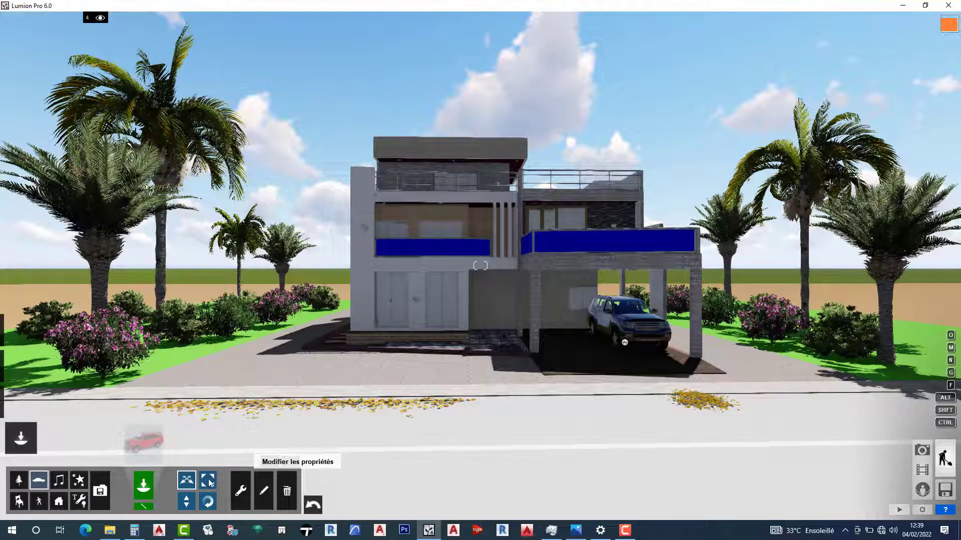
Step: Edit the properties of the SUV under the carport and set its vehicle colour to bright red at full brightness
mouse_move(260, 494)
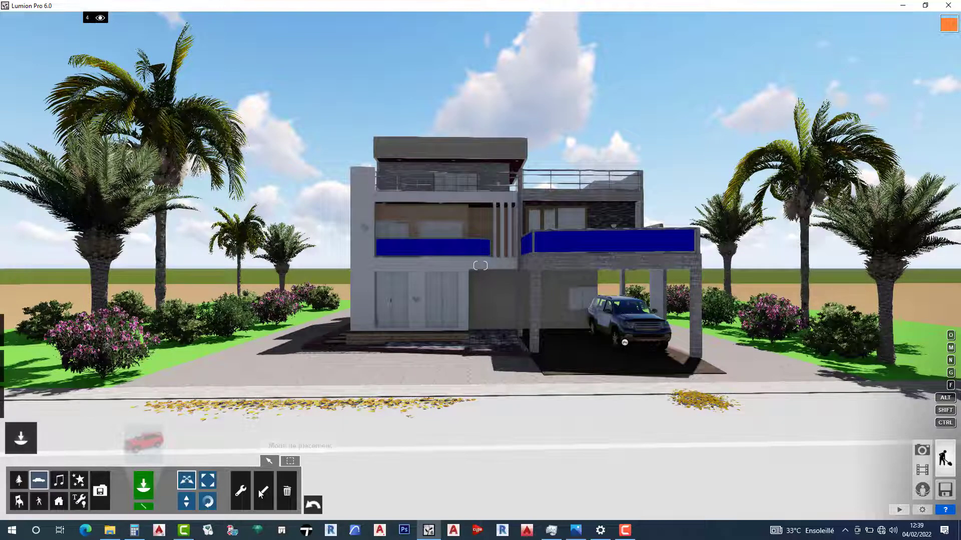
left_click(261, 494)
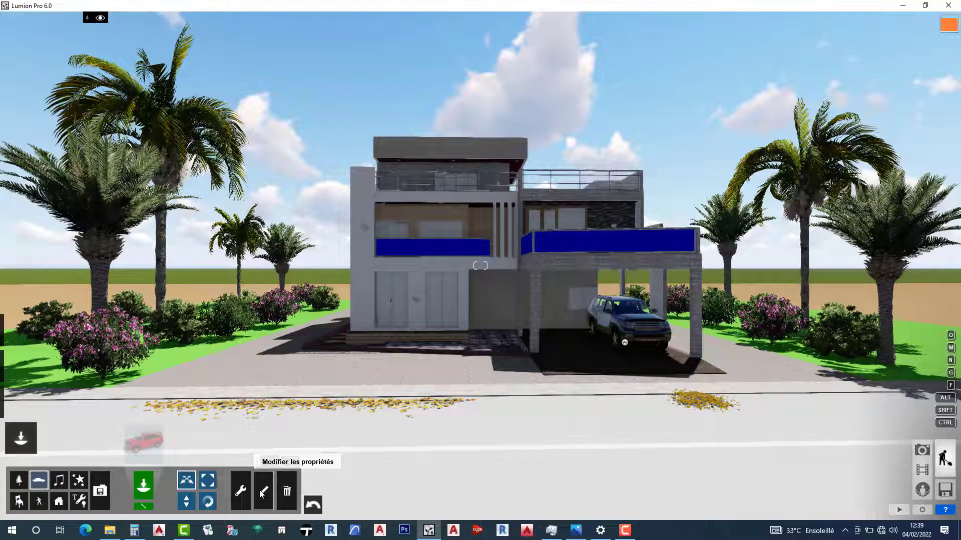
left_click(261, 492)
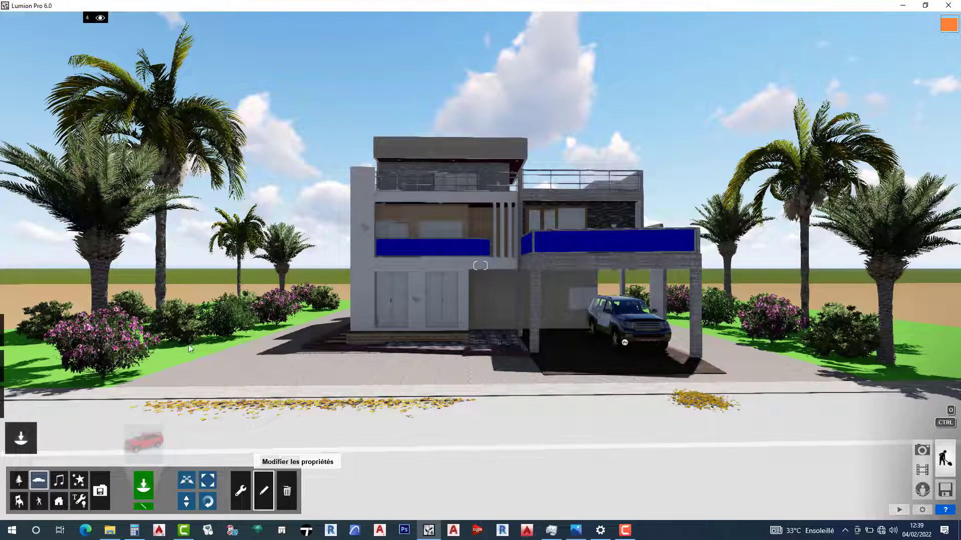
left_click(624, 343)
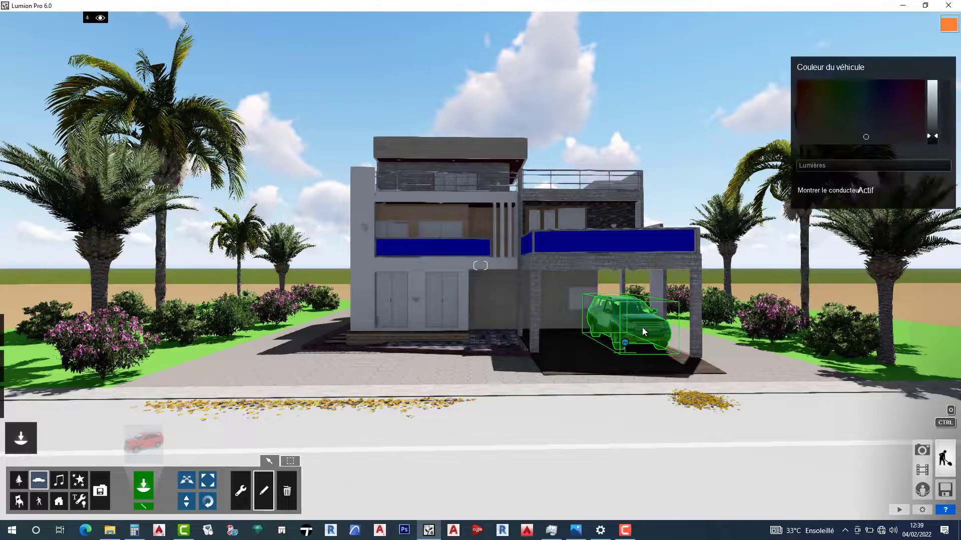
left_click(931, 136)
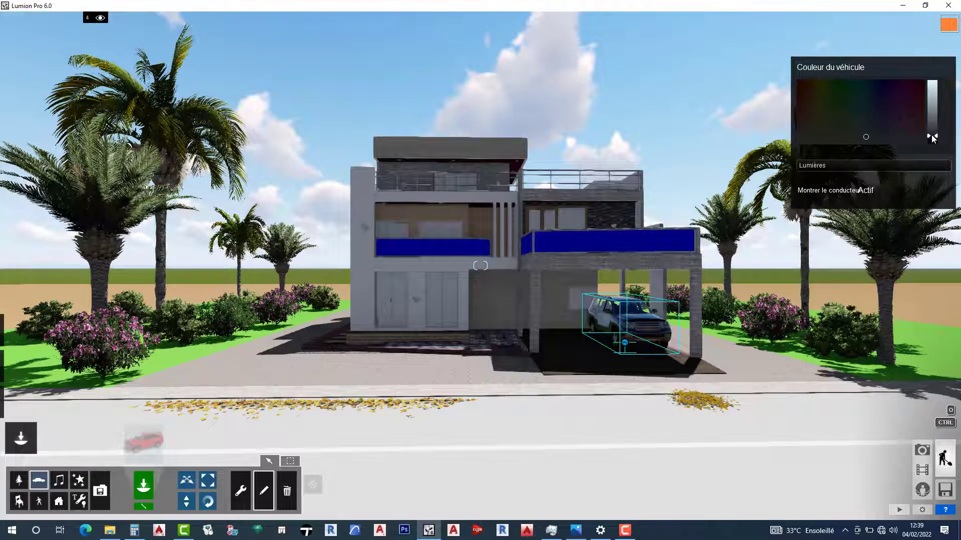
left_click(934, 85)
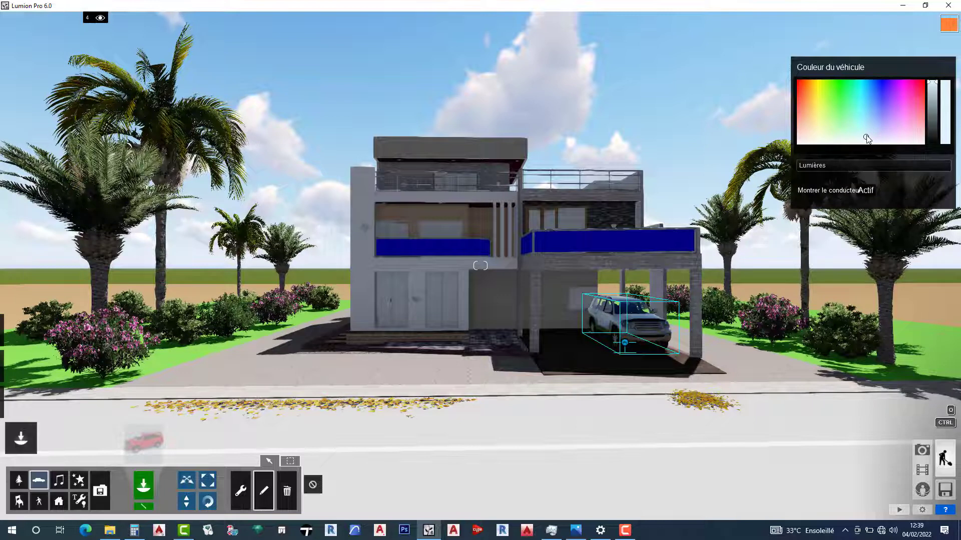
left_click(857, 110)
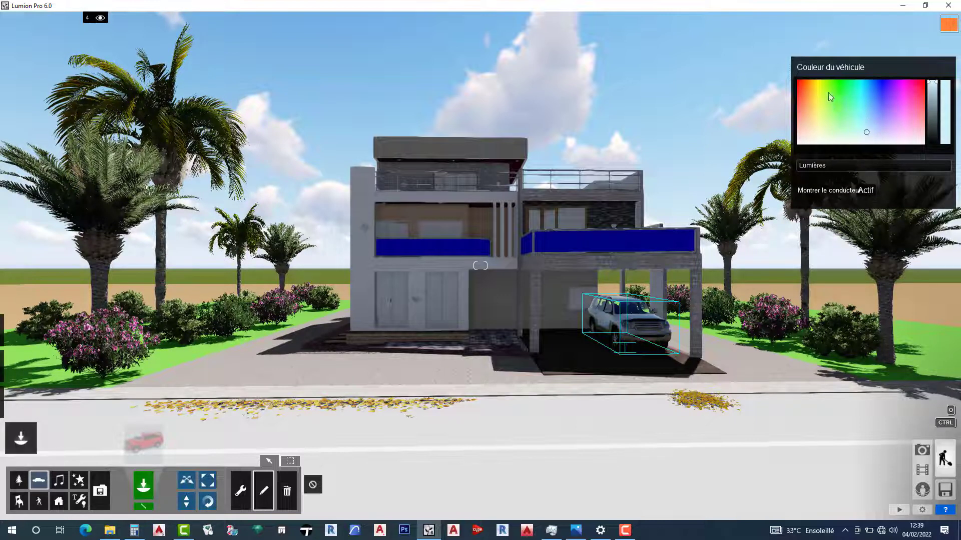
left_click(797, 82)
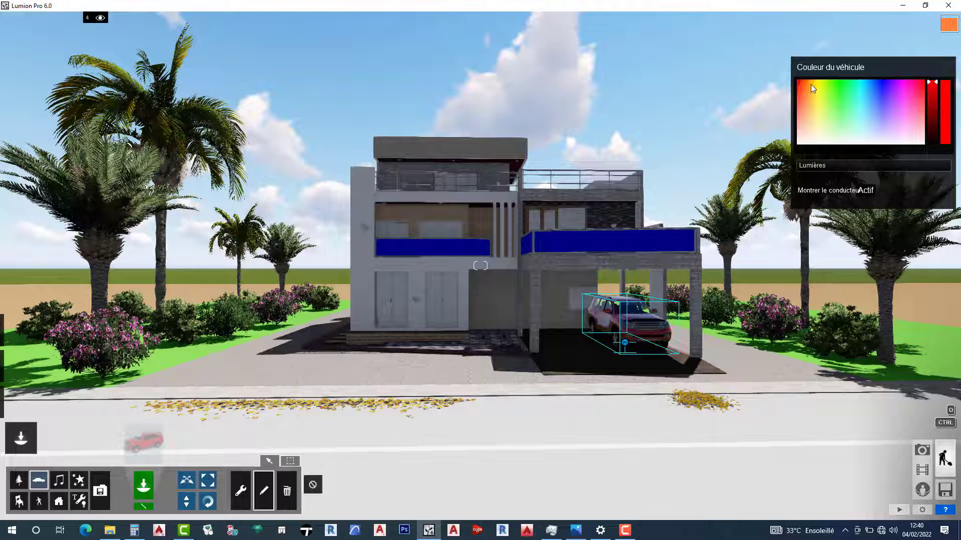
Step: Choose a low sports car from the transport library and place it under the carport beside the red SUV
left_click(146, 444)
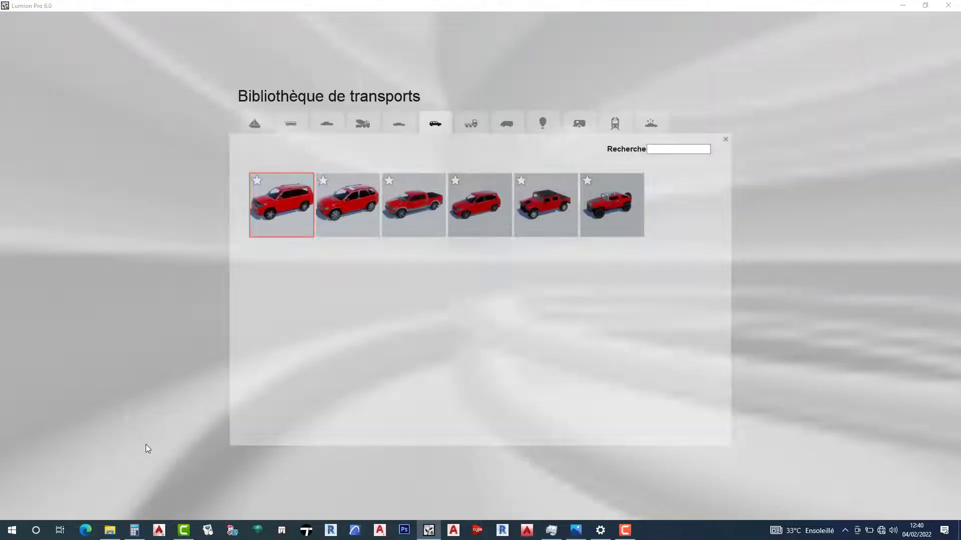
left_click(399, 125)
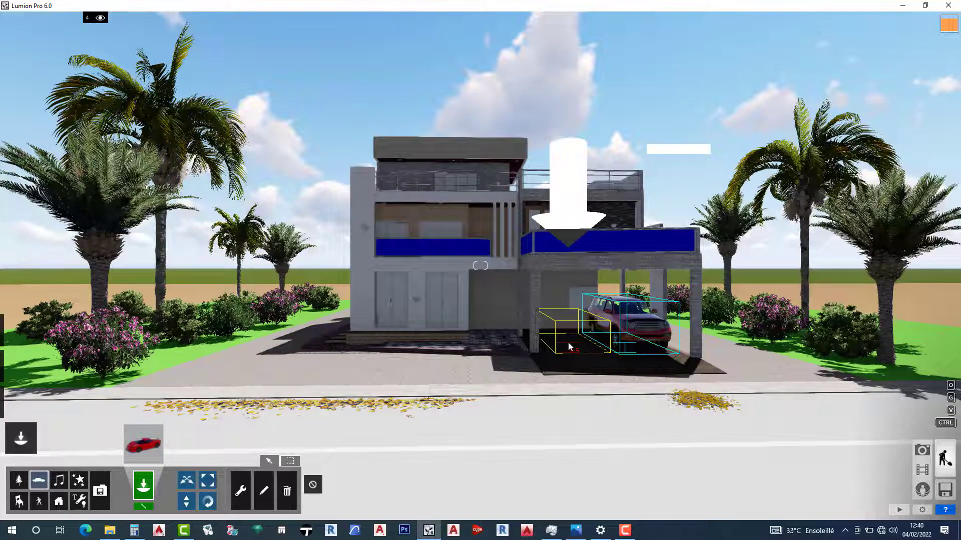
left_click(569, 345)
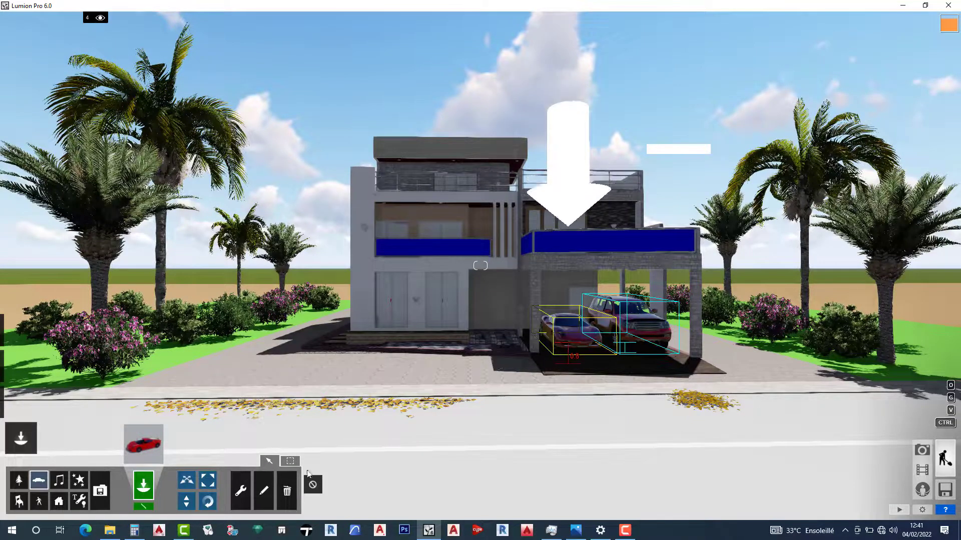
Step: Select the sports car beside the SUV for editing its vehicle properties
left_click(265, 490)
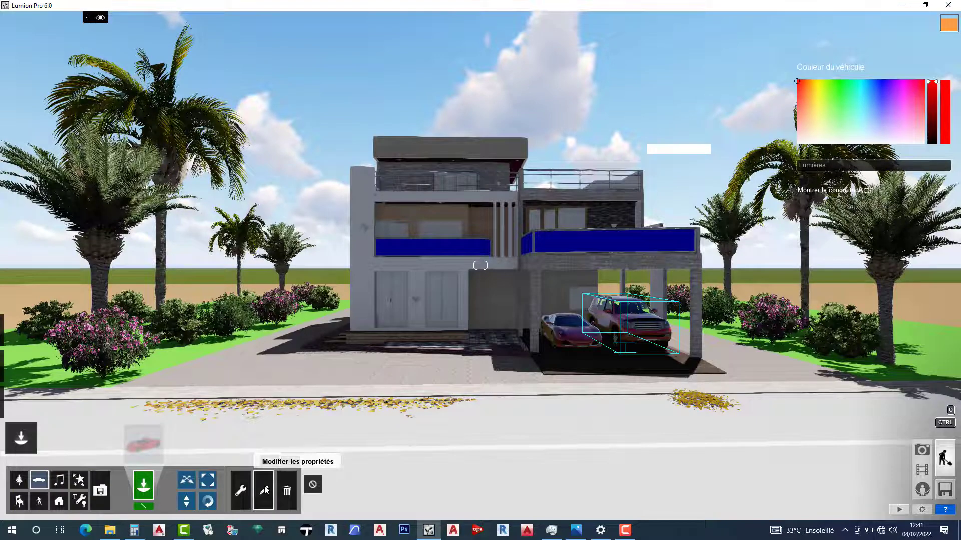
left_click(625, 344)
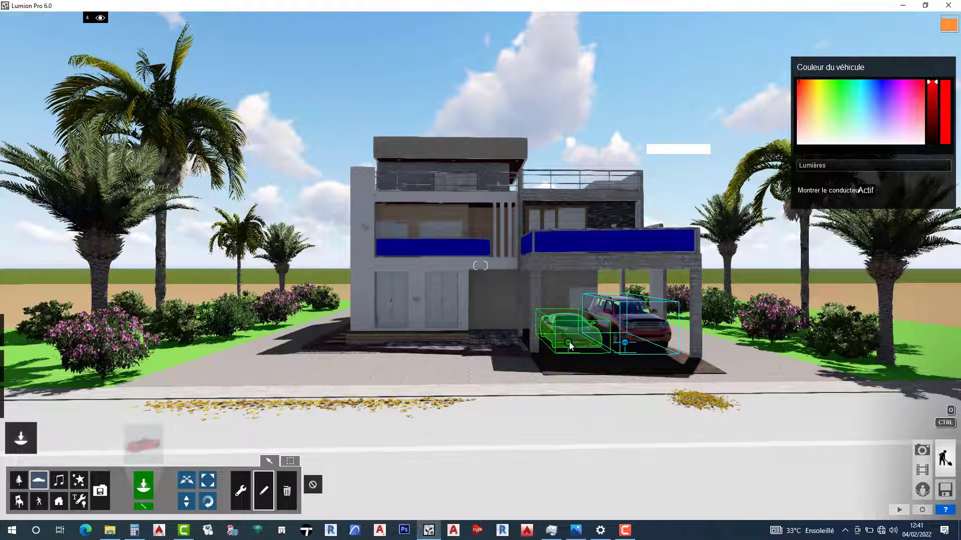
left_click(569, 343)
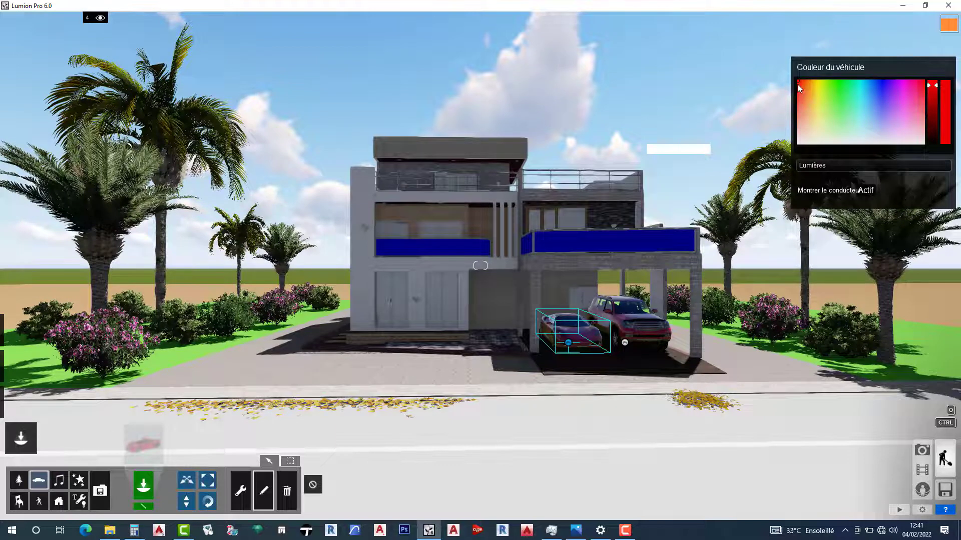
left_click(569, 344)
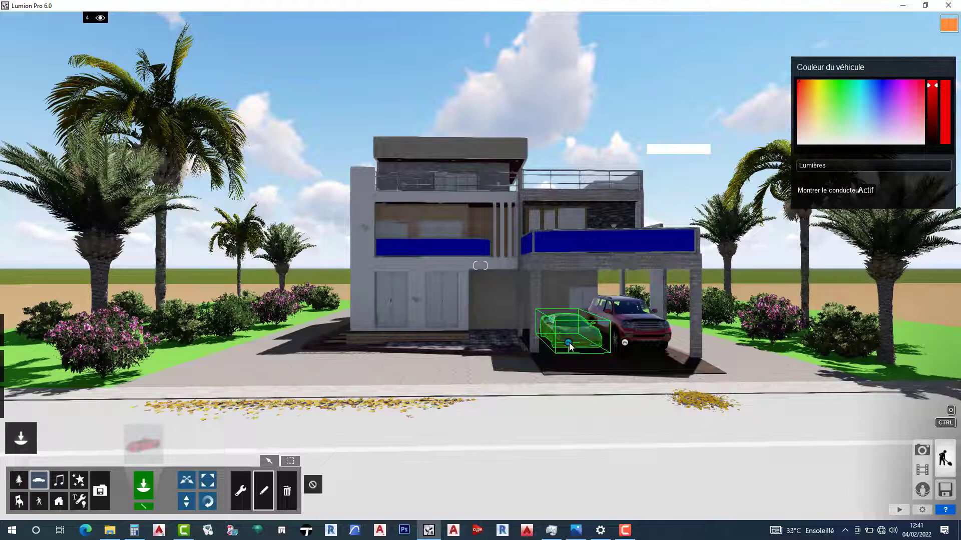
Step: Try yellow, green and turquoise vehicle colours on the sports car
left_click(799, 81)
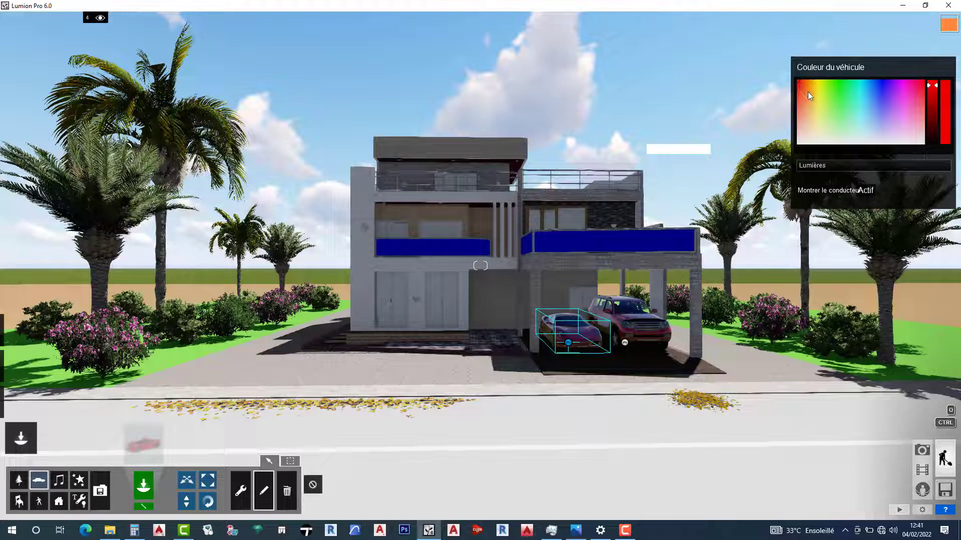
left_click(820, 98)
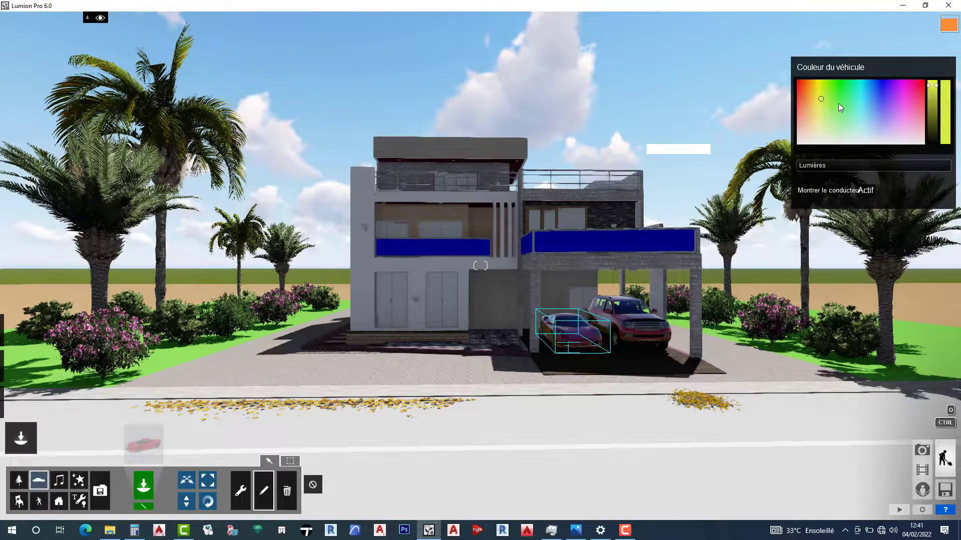
left_click(839, 104)
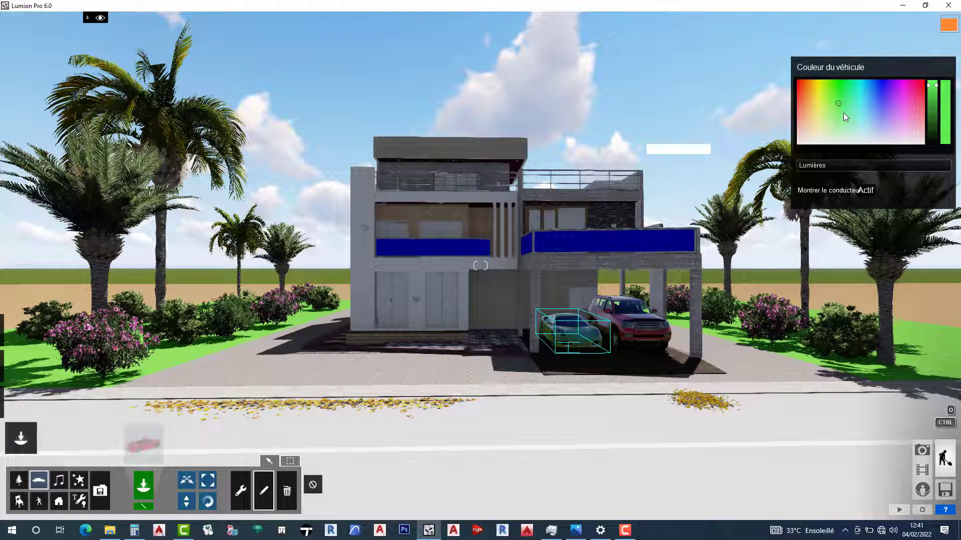
left_click(843, 112)
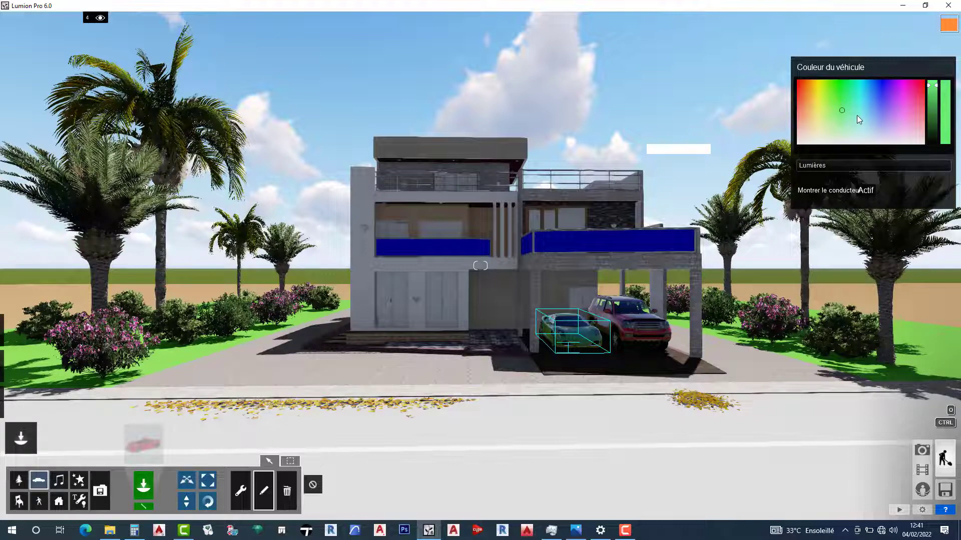
left_click(857, 115)
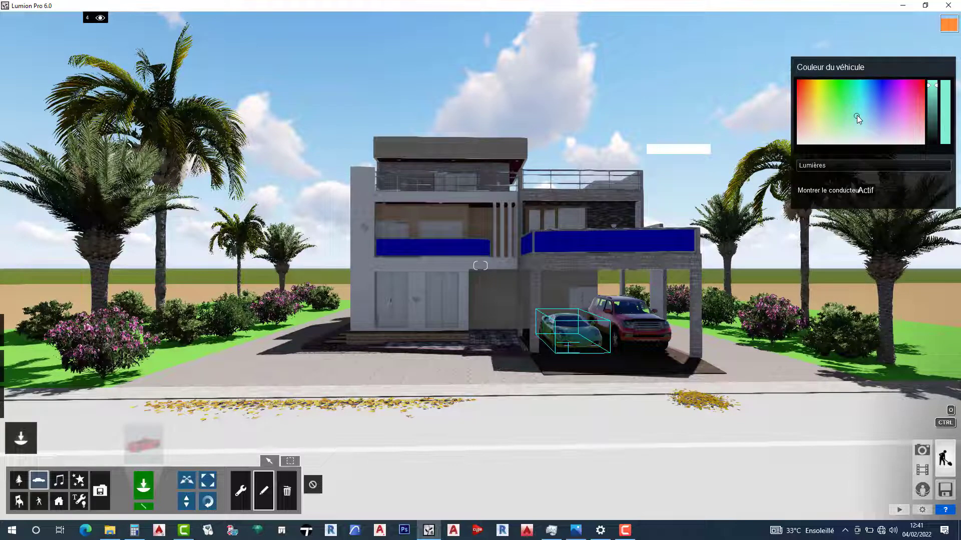
Step: Set the sports car's vehicle colour to white, testing darker shades before settling on full brightness
left_click(913, 141)
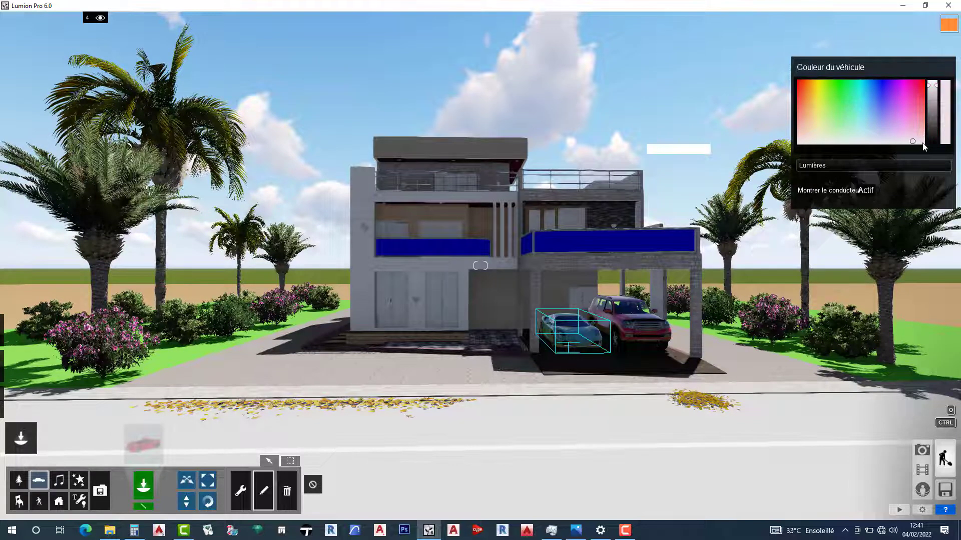
left_click(923, 144)
left_click(926, 146)
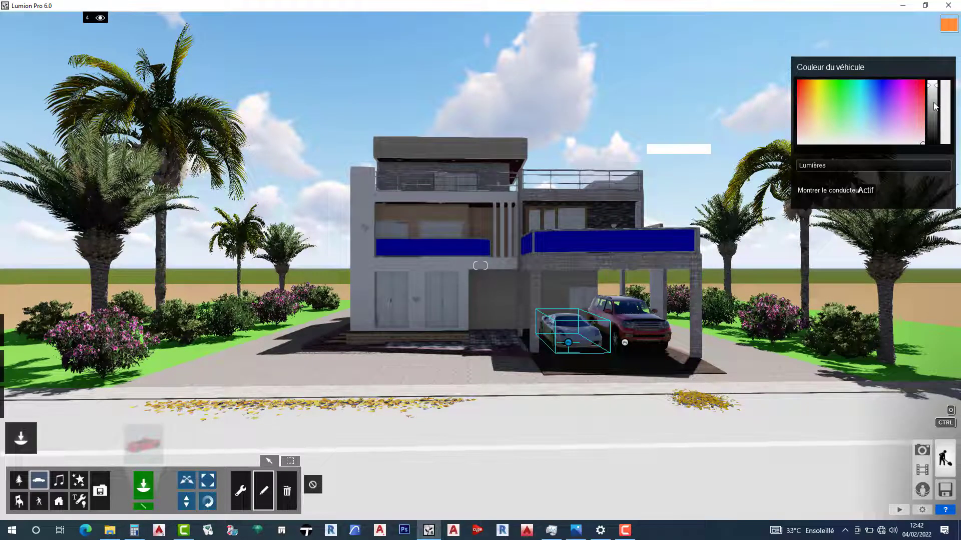
left_click(933, 105)
left_click(936, 111)
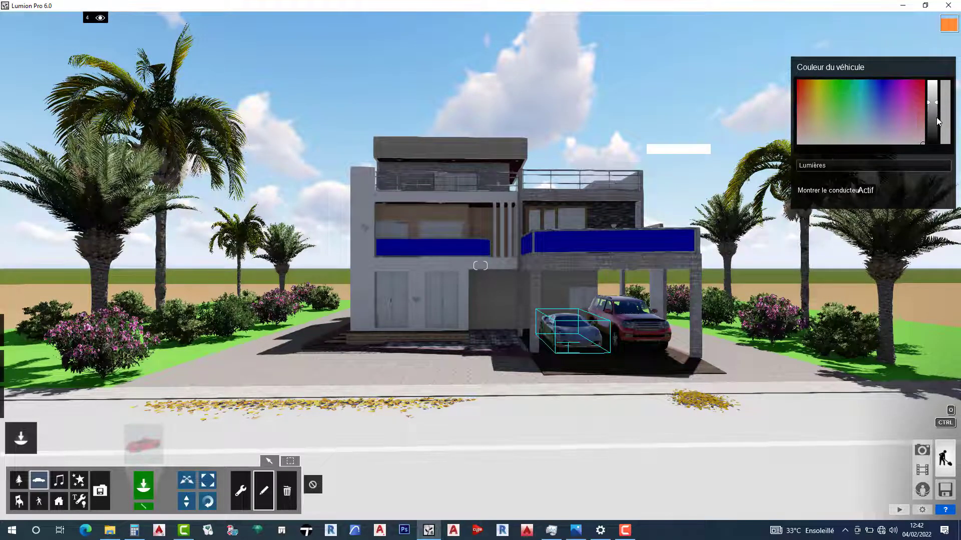
left_click(938, 137)
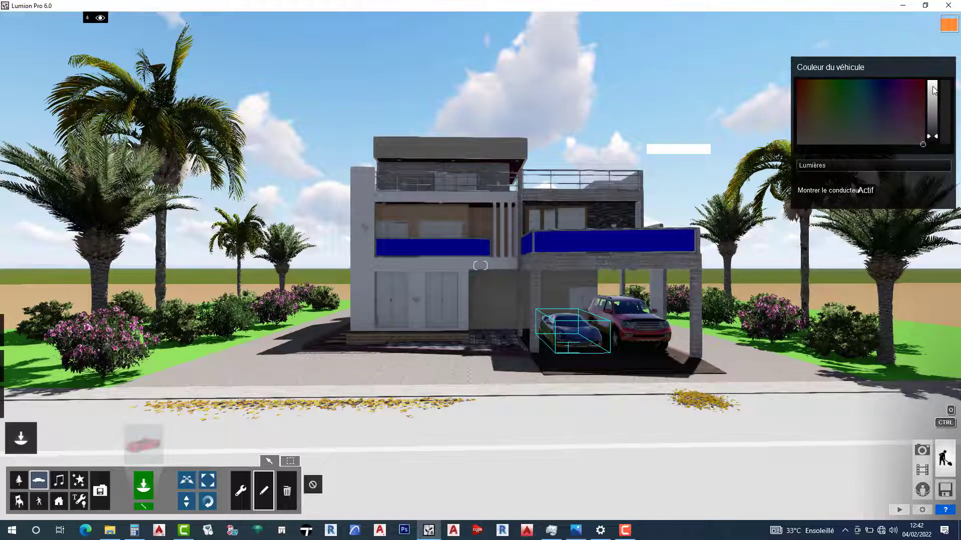
left_click(933, 89)
left_click(933, 87)
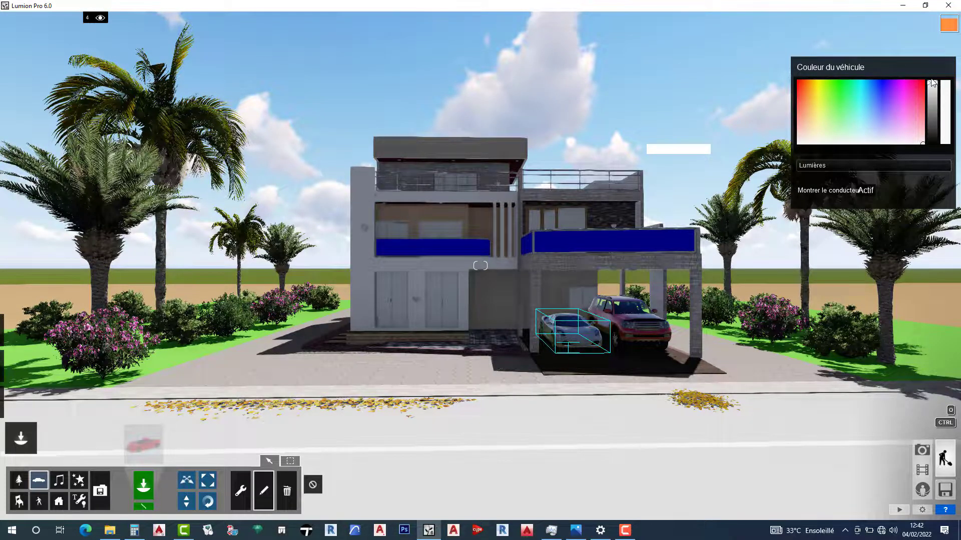
left_click(568, 344)
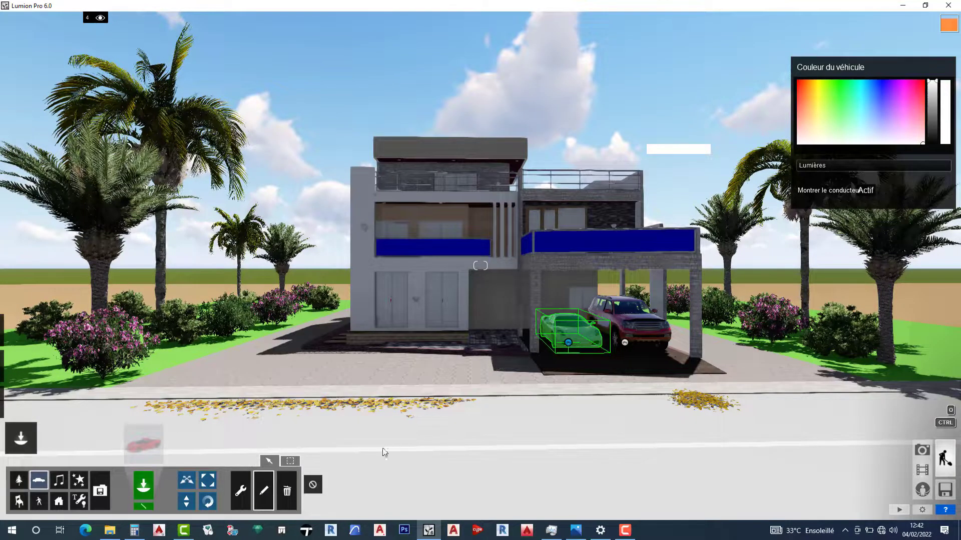
Step: Browse all pages of male figures in the people and animals library
left_click(187, 481)
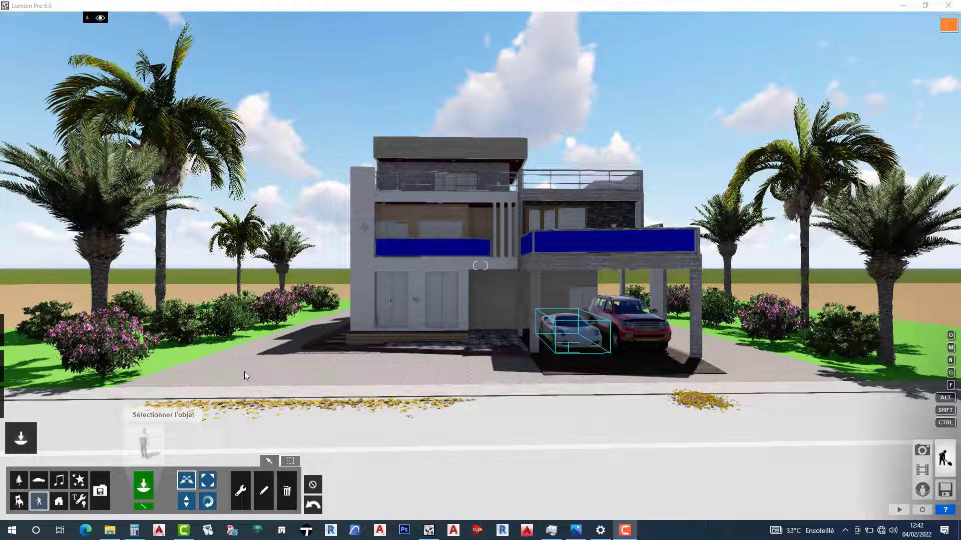
left_click(145, 447)
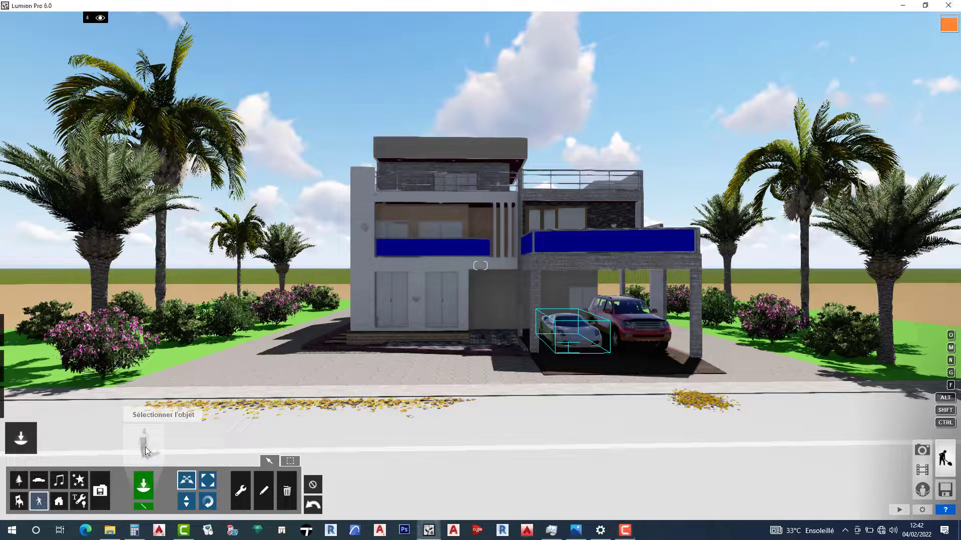
left_click(146, 450)
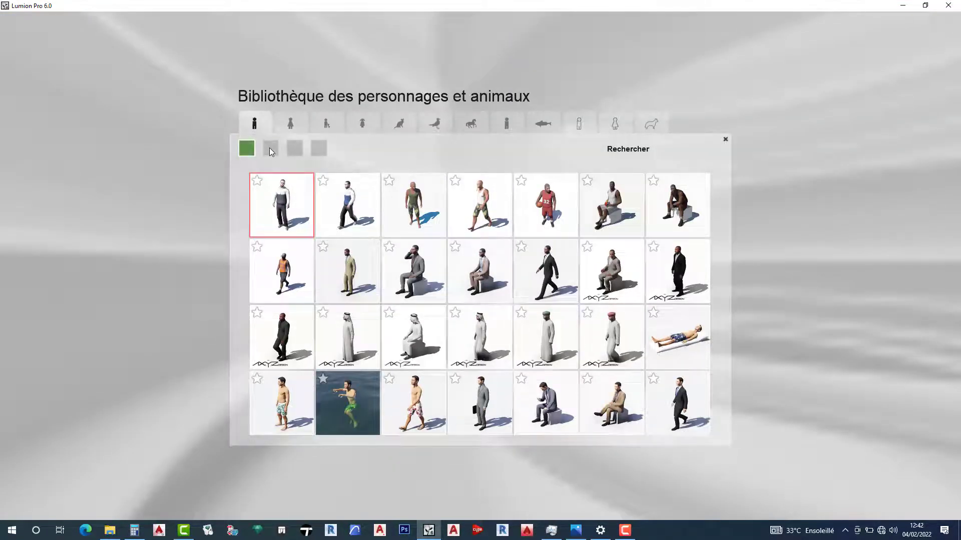
left_click(270, 149)
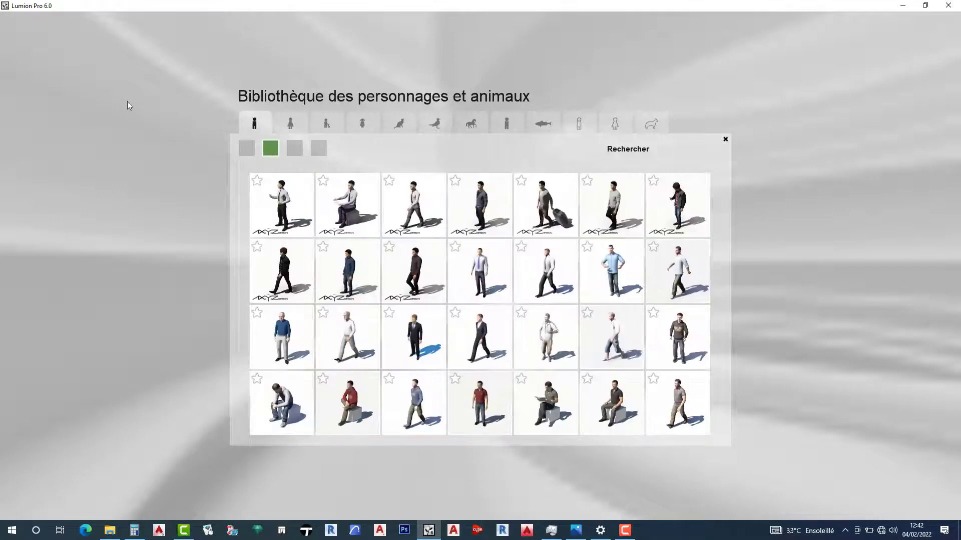
key("F9")
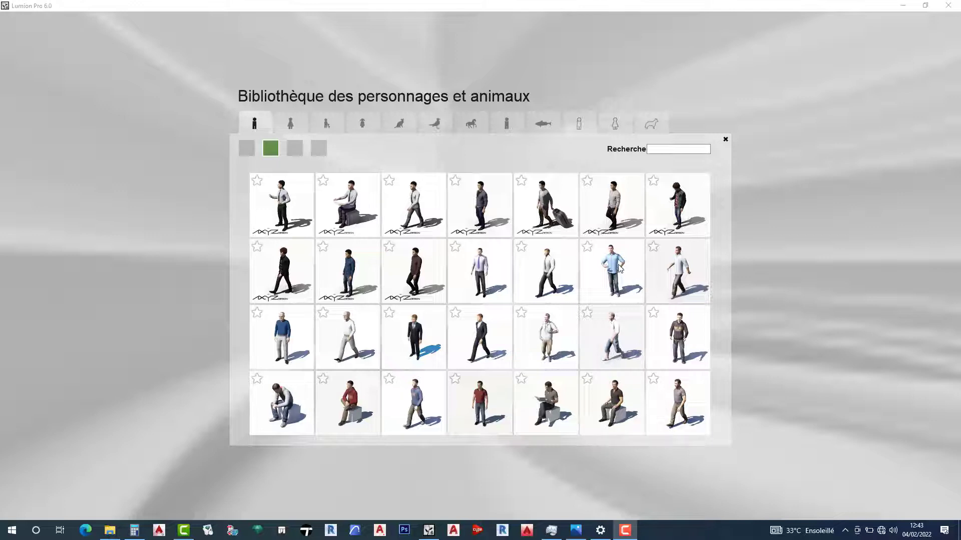
left_click(295, 149)
left_click(296, 149)
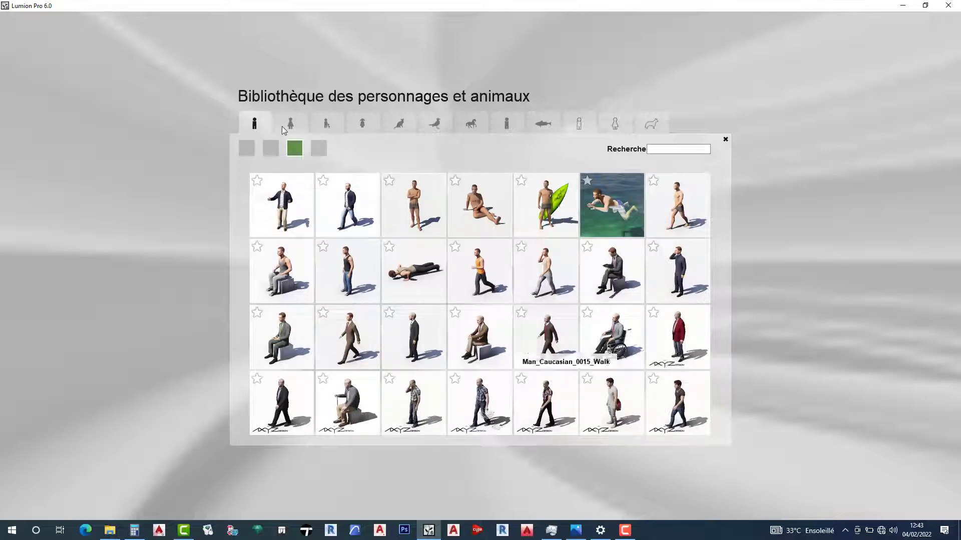
left_click(320, 150)
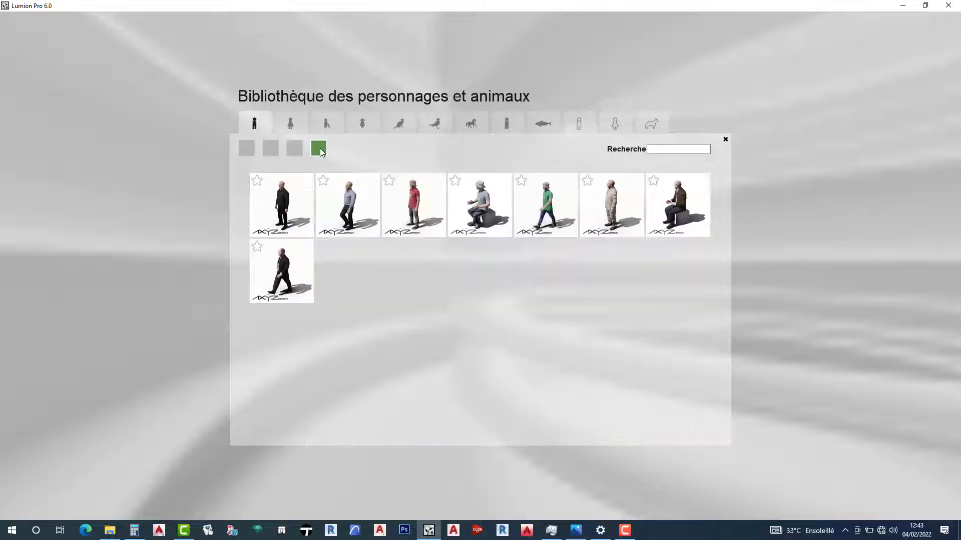
Step: Choose the standing woman in a red top and jeans from the female figures and place her at the house entrance
left_click(289, 122)
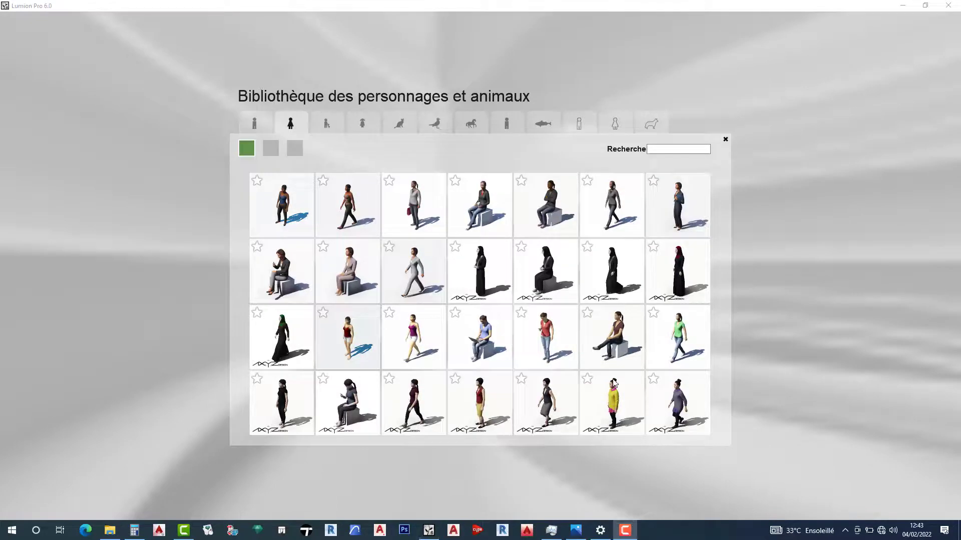
left_click(550, 325)
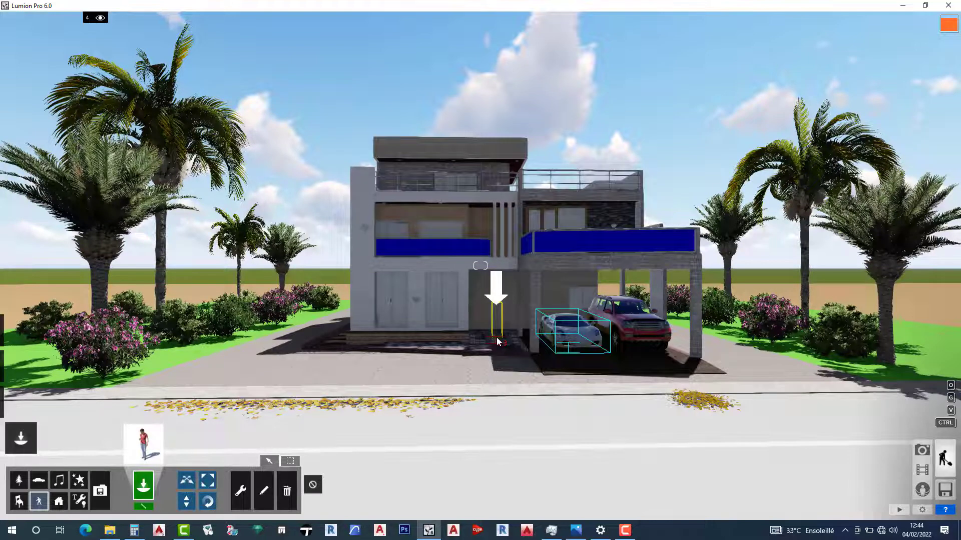
left_click(498, 341)
Step: Choose the standing woman in a purple top and black skirt from the third page of female figures
key("w")
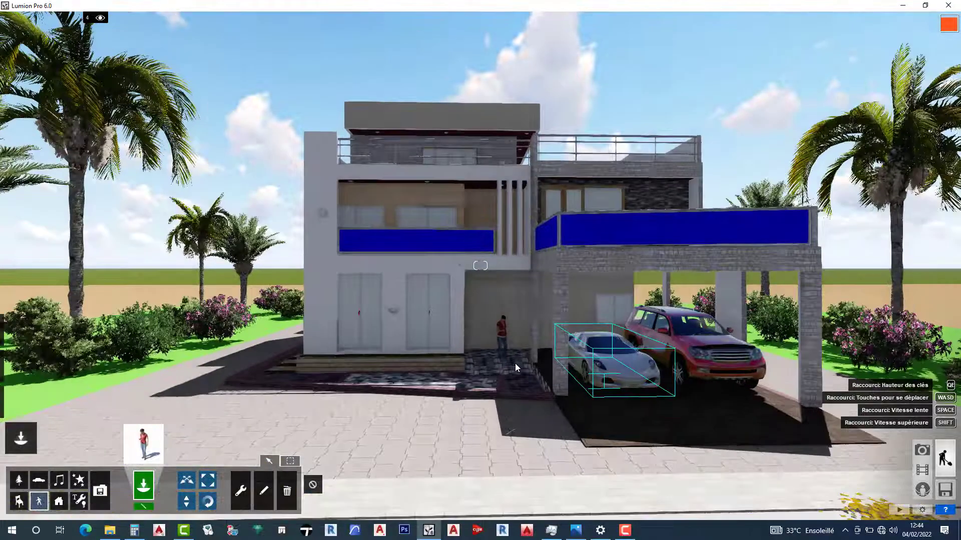
key("w")
key("w")
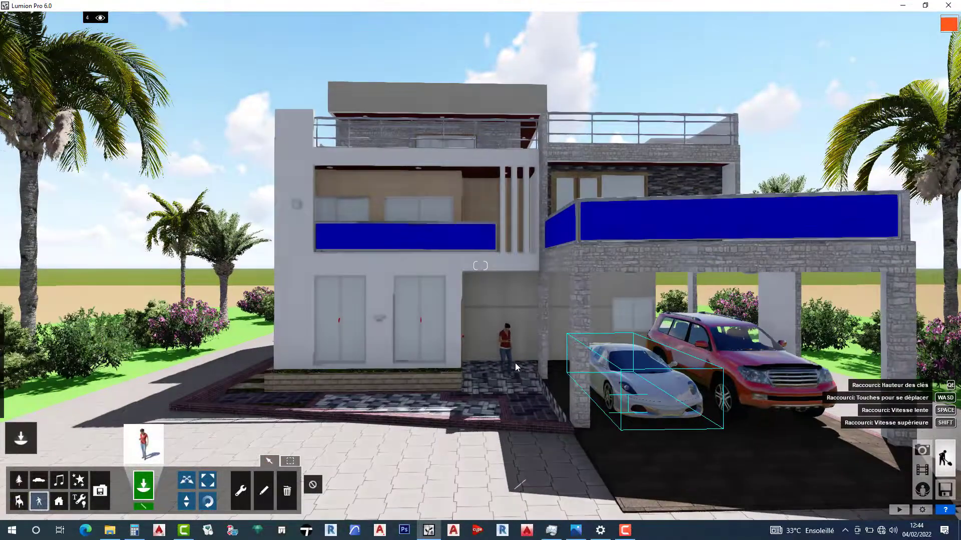
key("w")
key("w")
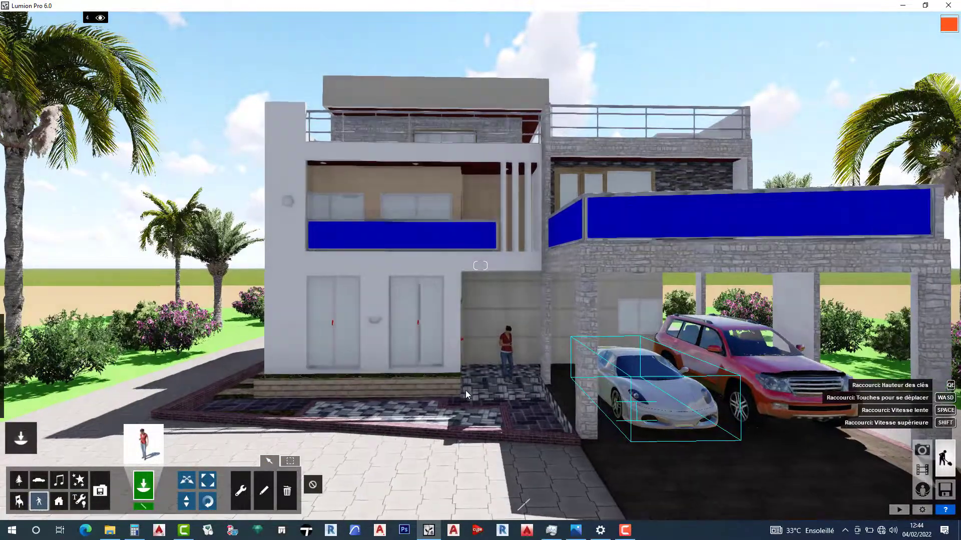
key("w")
key("w")
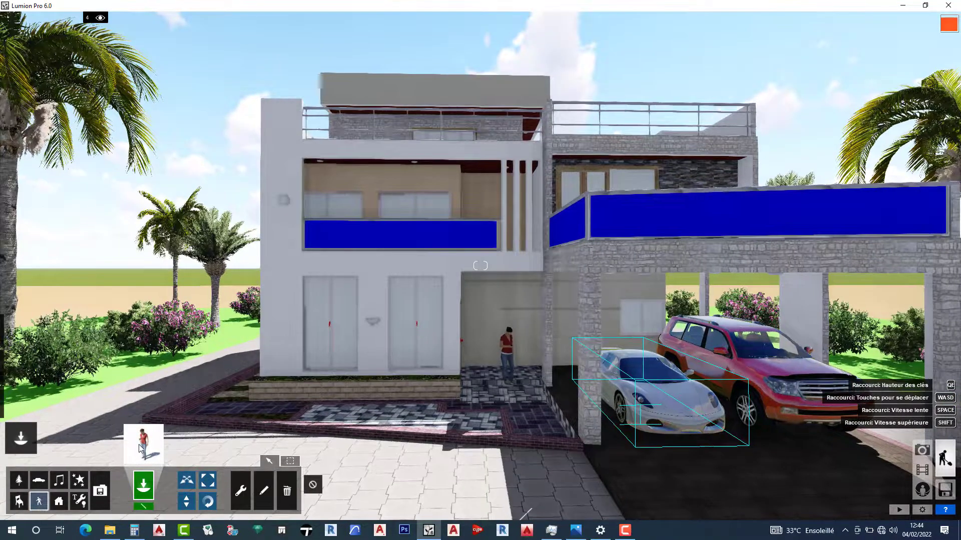
key("w")
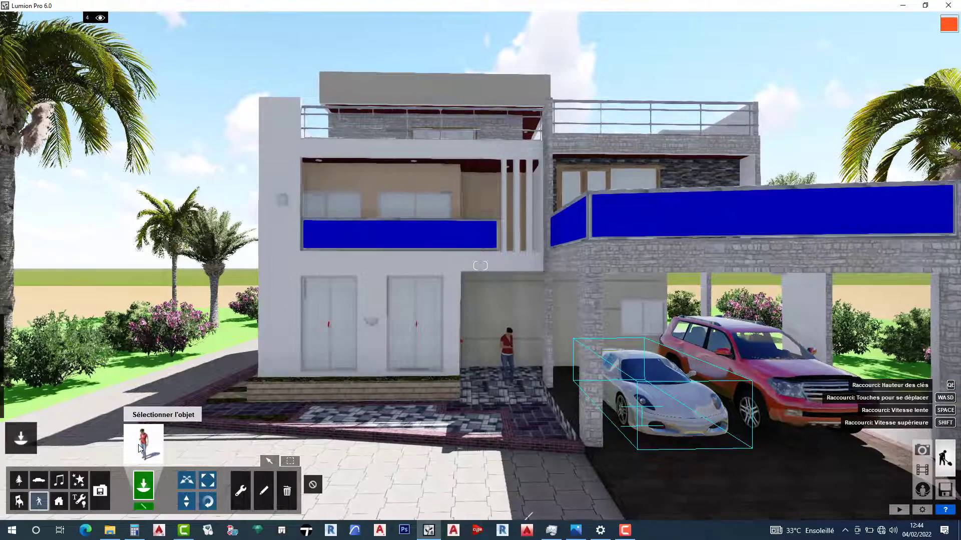
left_click(143, 443)
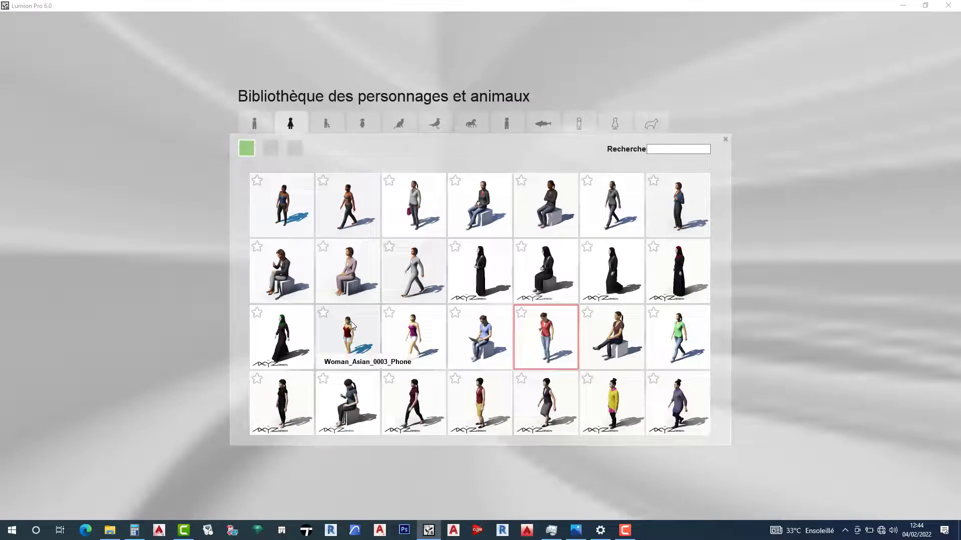
left_click(295, 148)
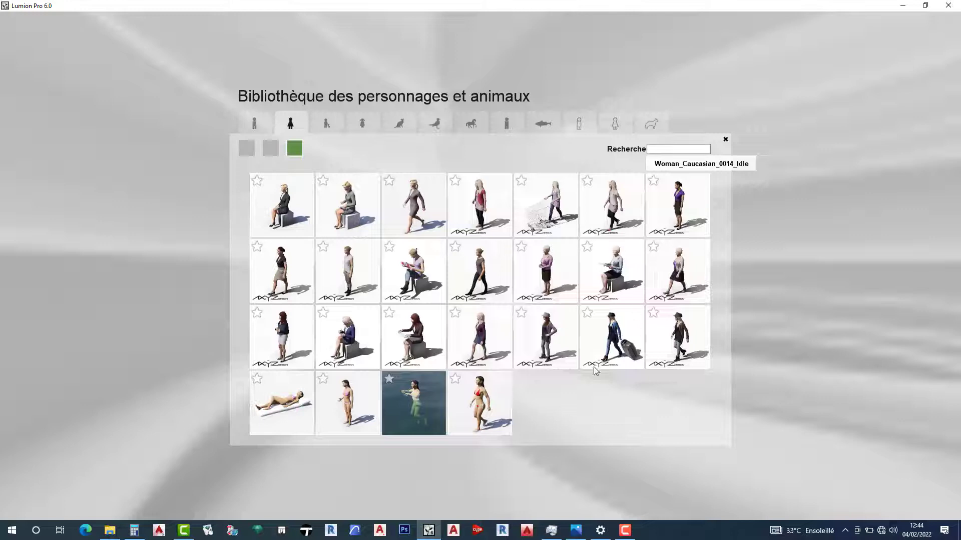
left_click(663, 216)
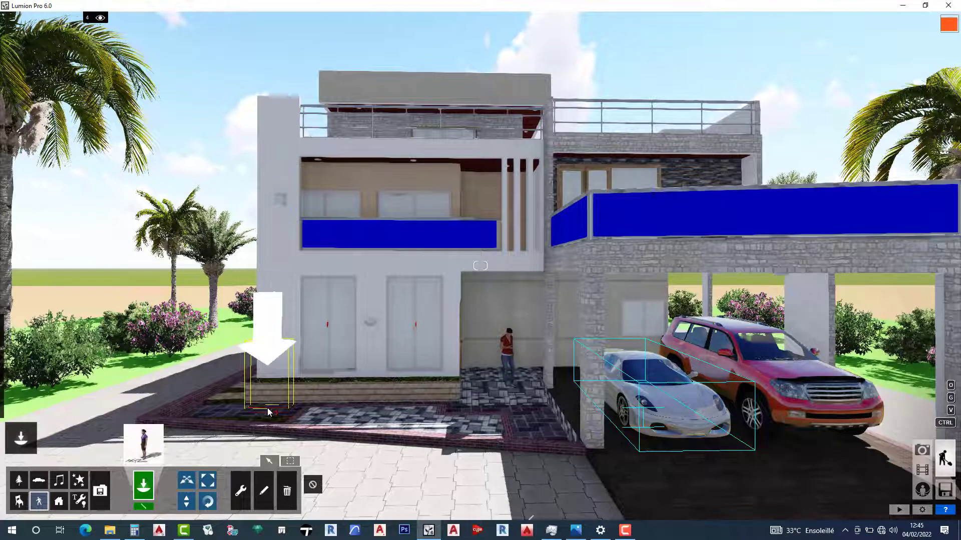
Step: Place the woman in the purple top on the paving at the corner of the house, beside the stone planter
scroll(268, 411, "up", 5)
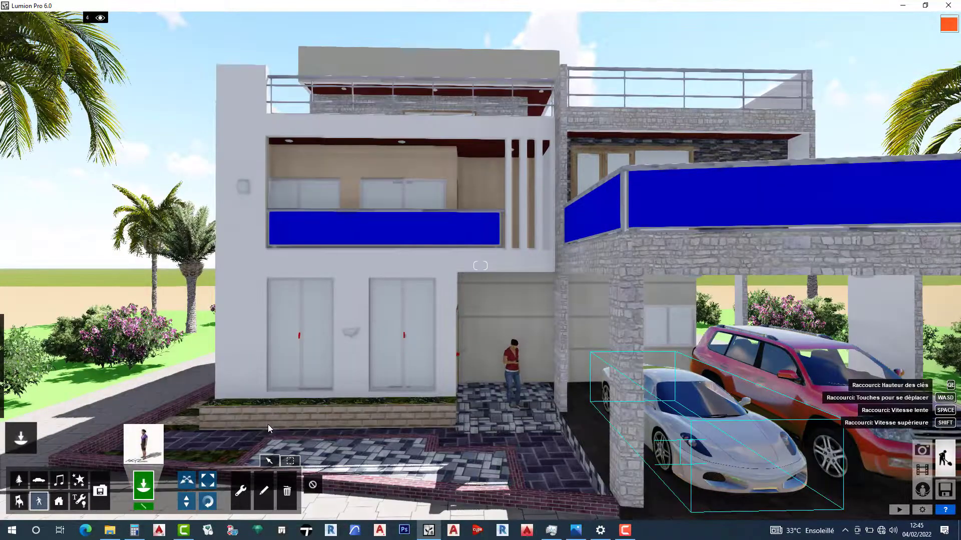
scroll(264, 428, "up", 3)
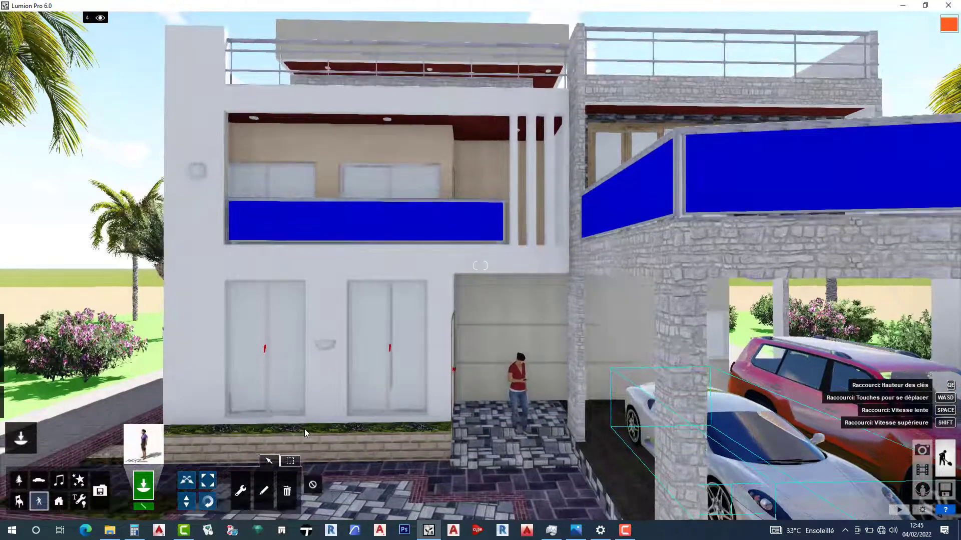
scroll(306, 429, "up", 3)
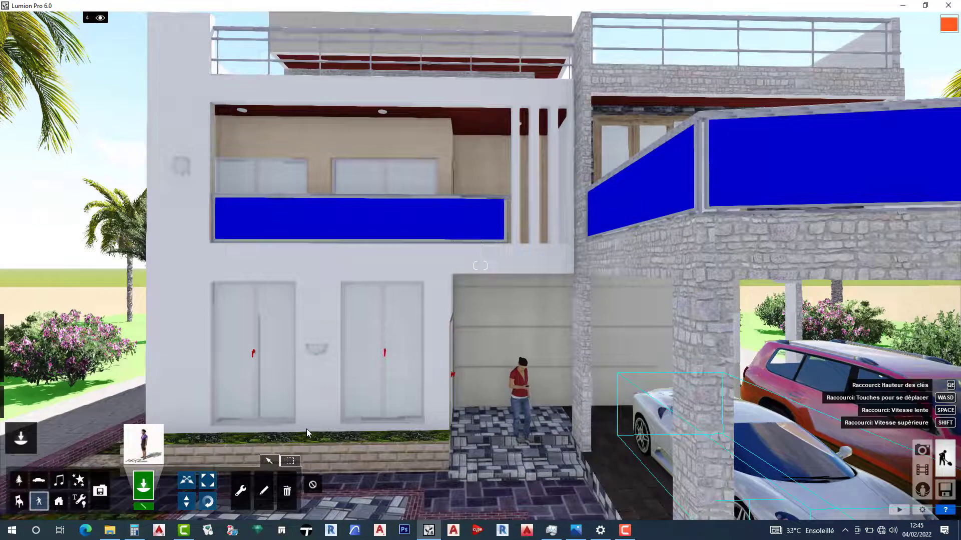
key("e")
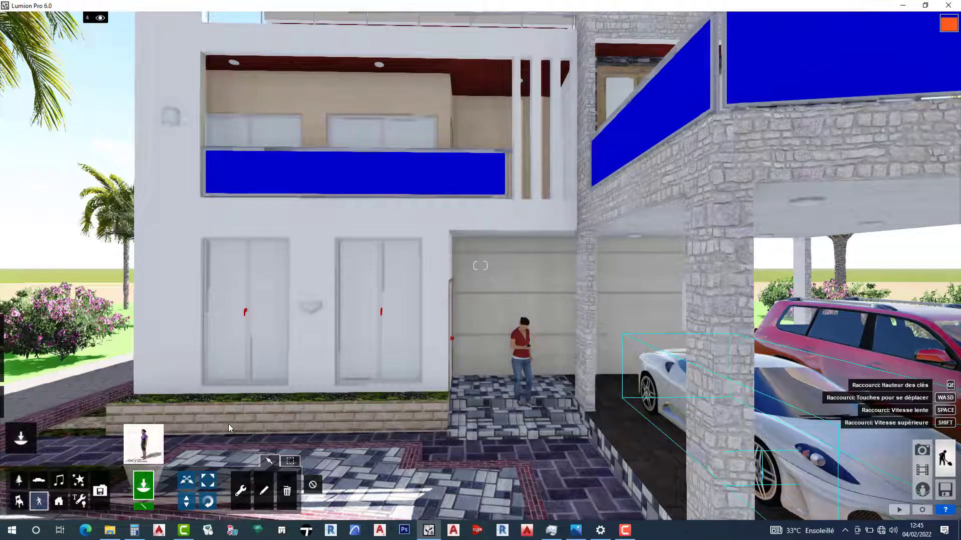
key("e")
key("e")
key("e")
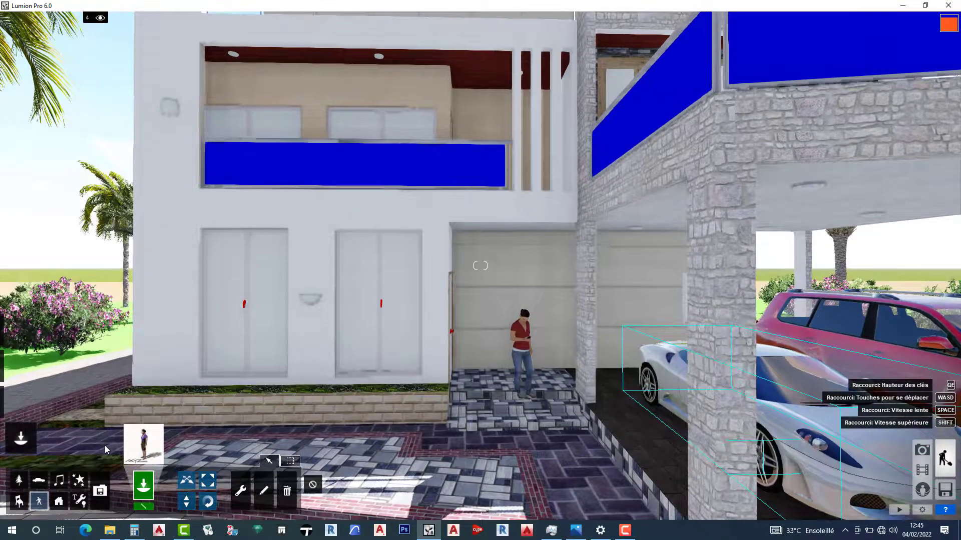
key("e")
key("e")
key("e")
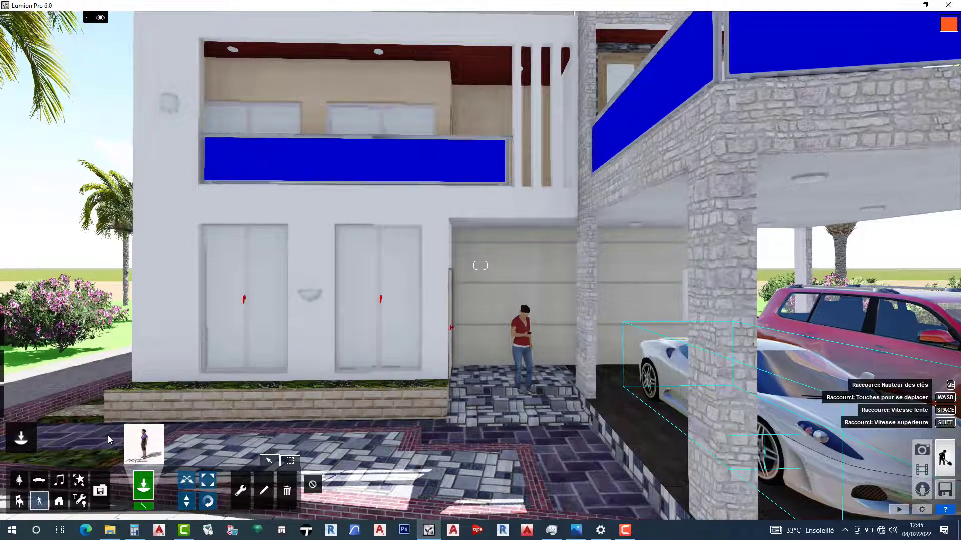
key("e")
key("e")
key("e")
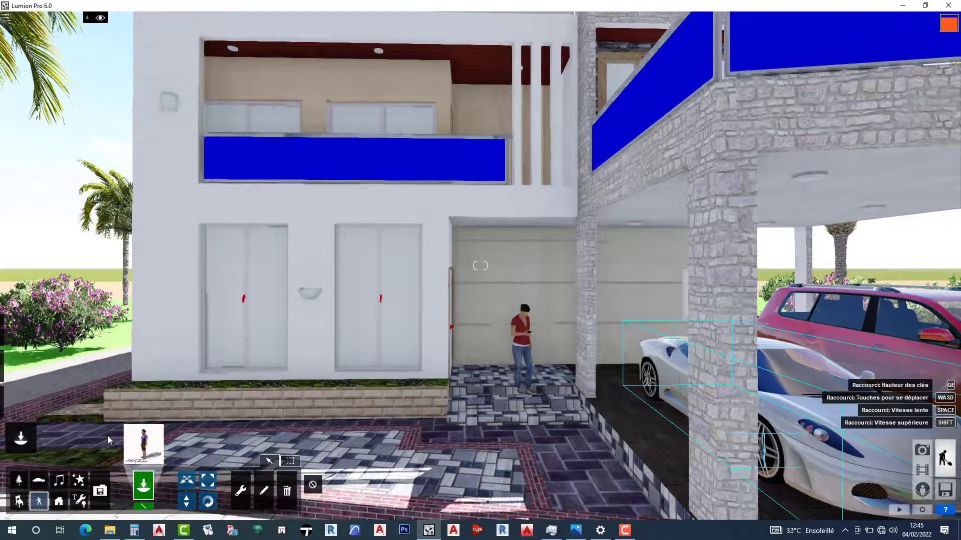
key("e")
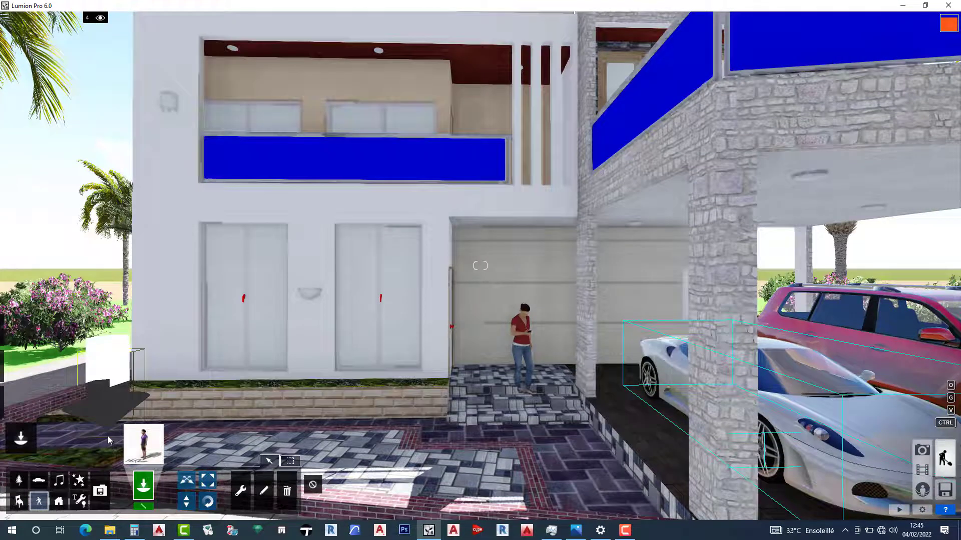
key("e")
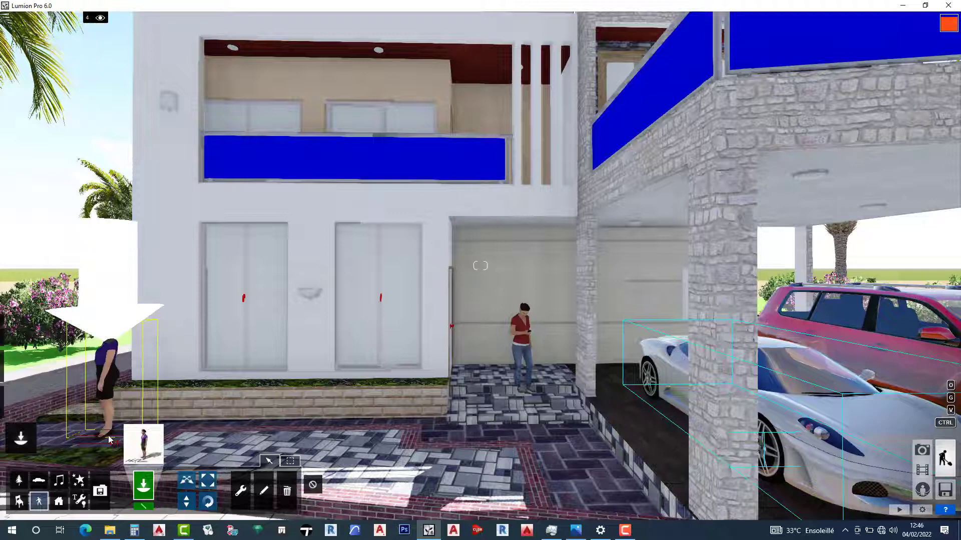
left_click(168, 386)
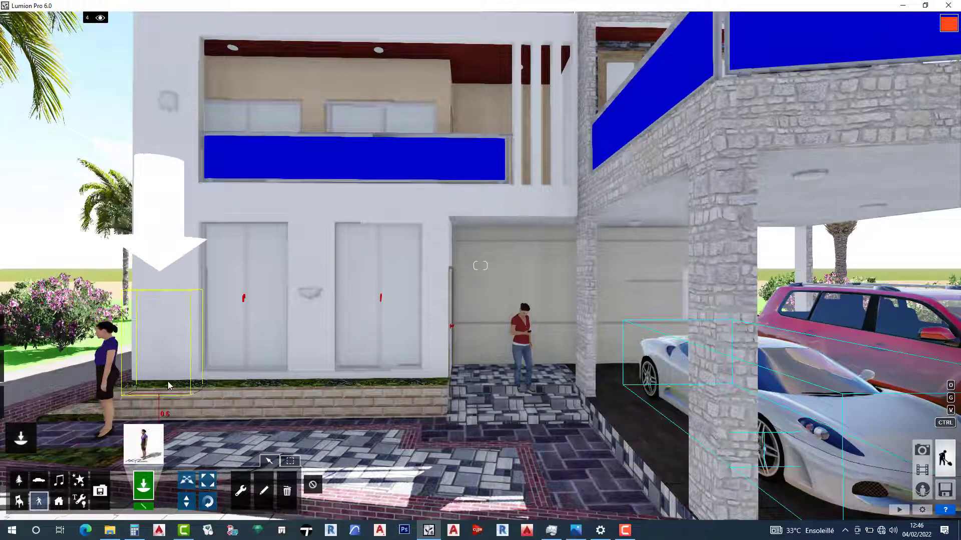
left_click(311, 401)
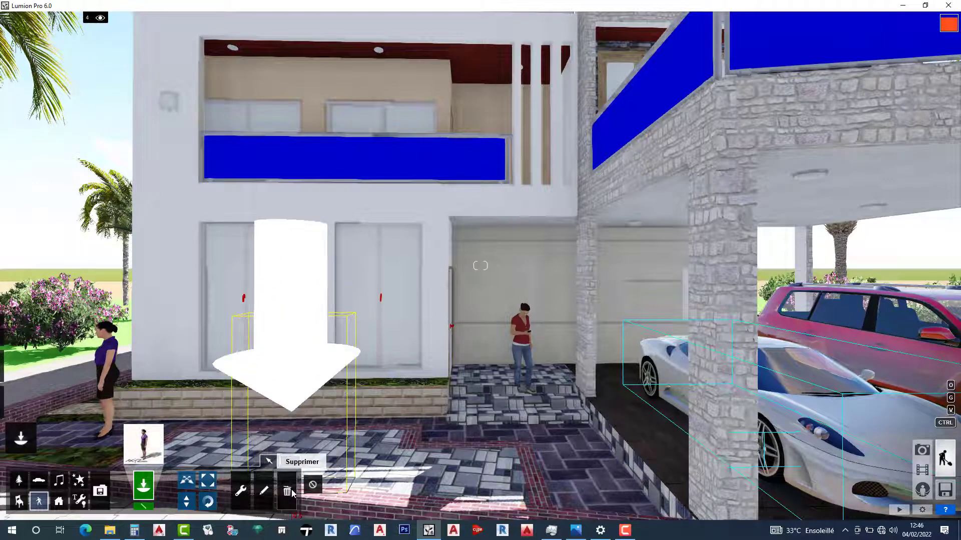
Step: Delete the woman in the purple top beside the planter and the woman in the red top at the entrance
left_click(293, 493)
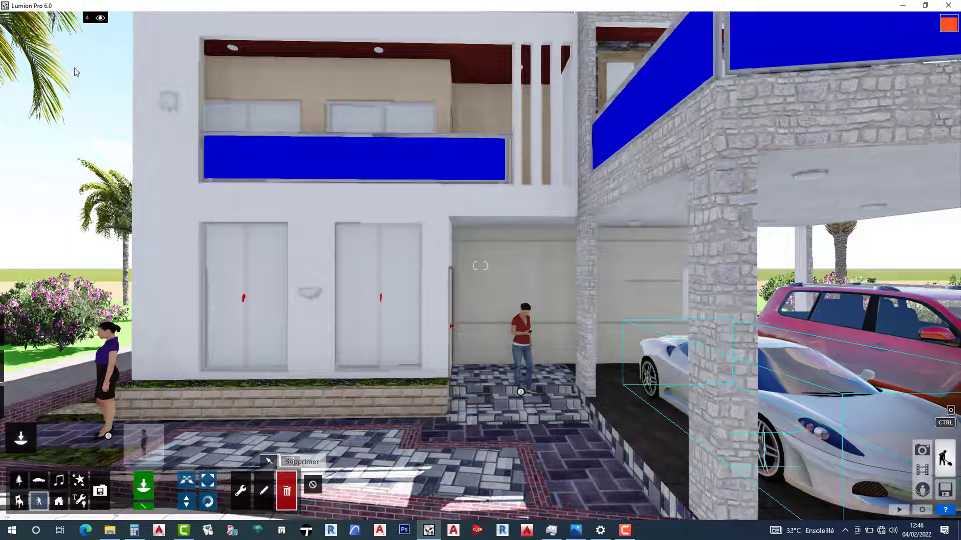
mouse_move(90, 19)
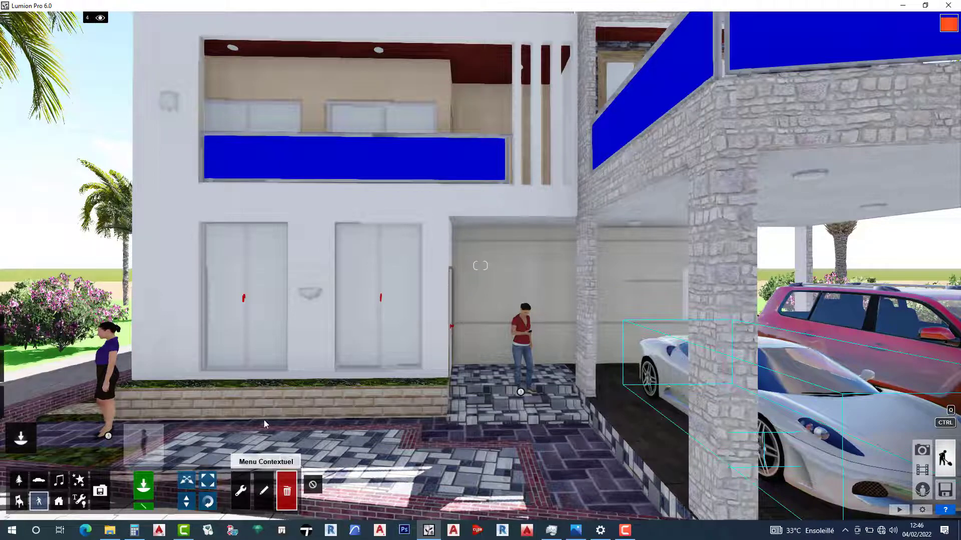
left_click(109, 436)
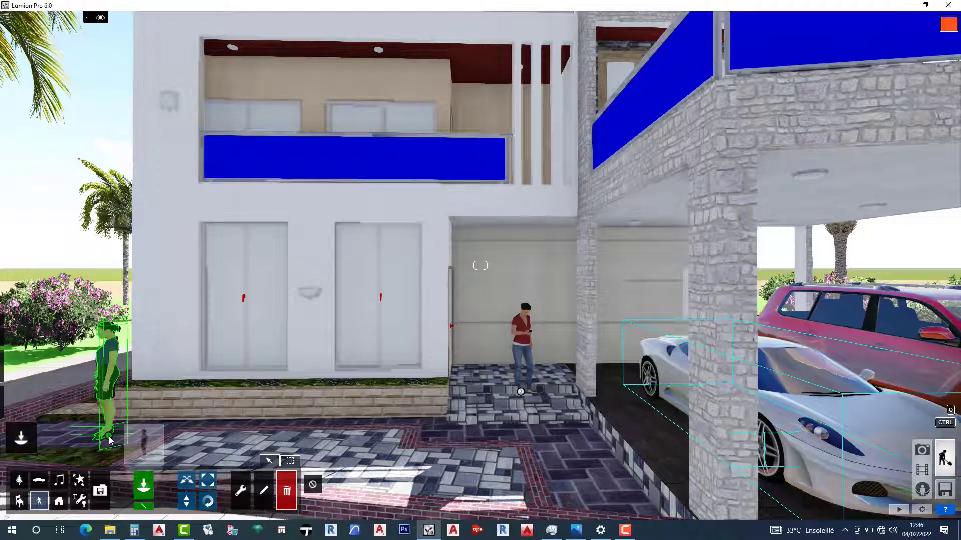
left_click(109, 437)
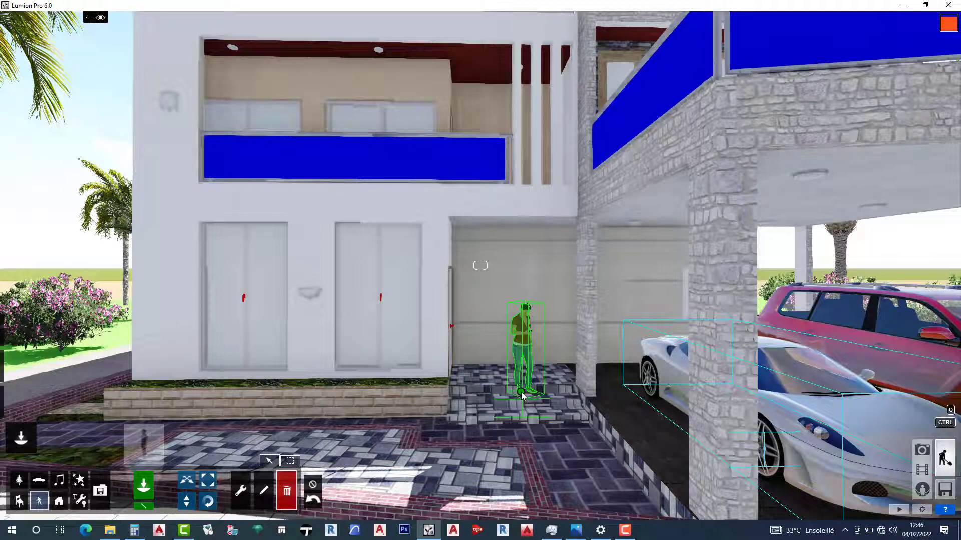
left_click(521, 394)
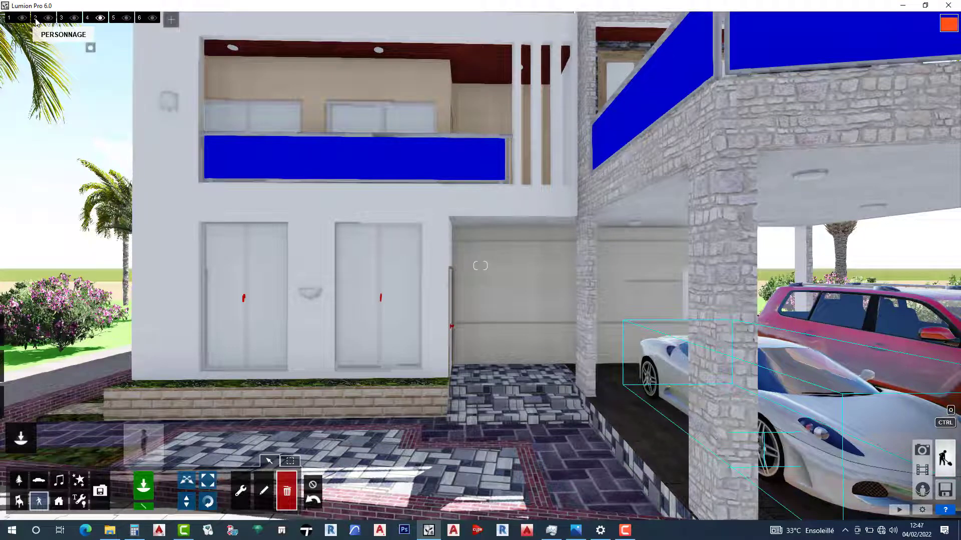
Step: Make layer 2, PERSONNAGE, the active layer
left_click(35, 20)
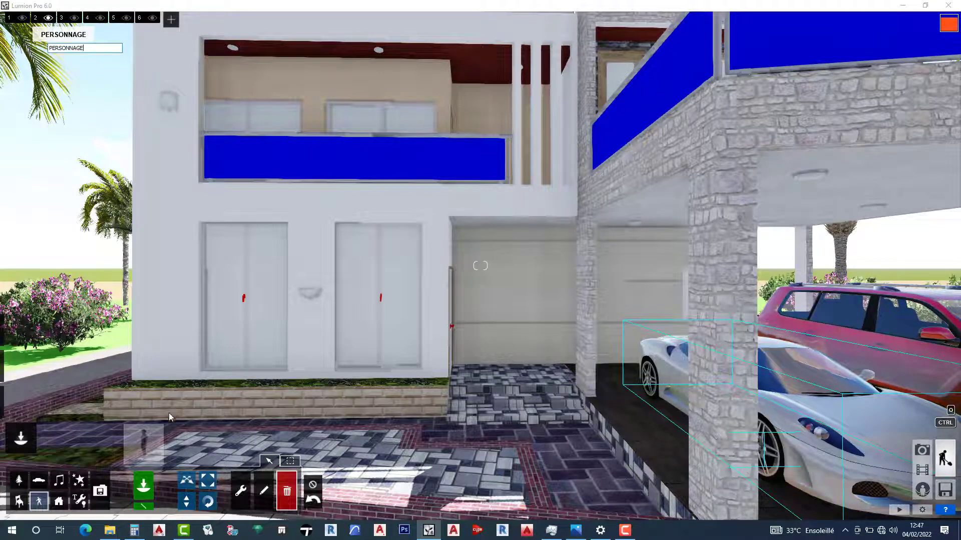
left_click(100, 434)
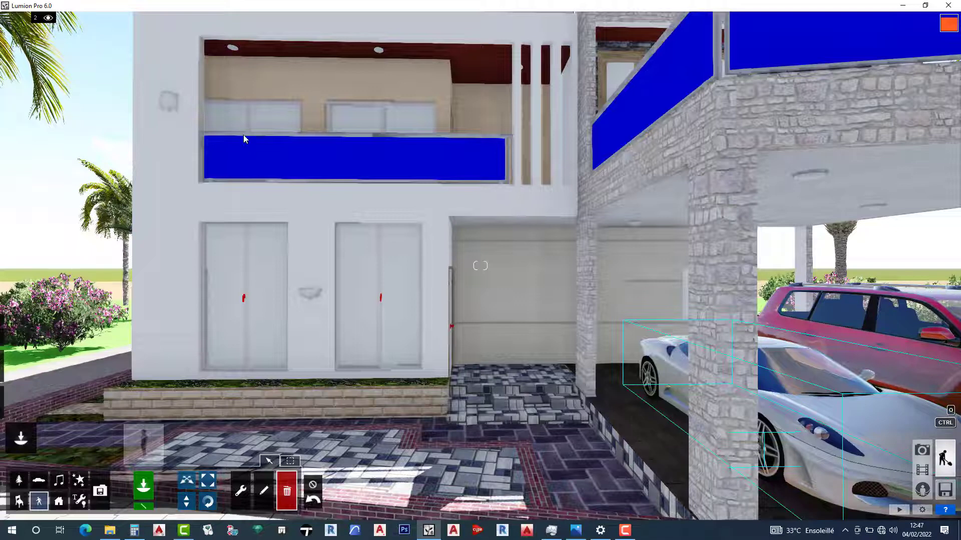
Step: Place the woman in the purple top and black skirt on the paving at the corner of the house, beside the stone planter
key("F10")
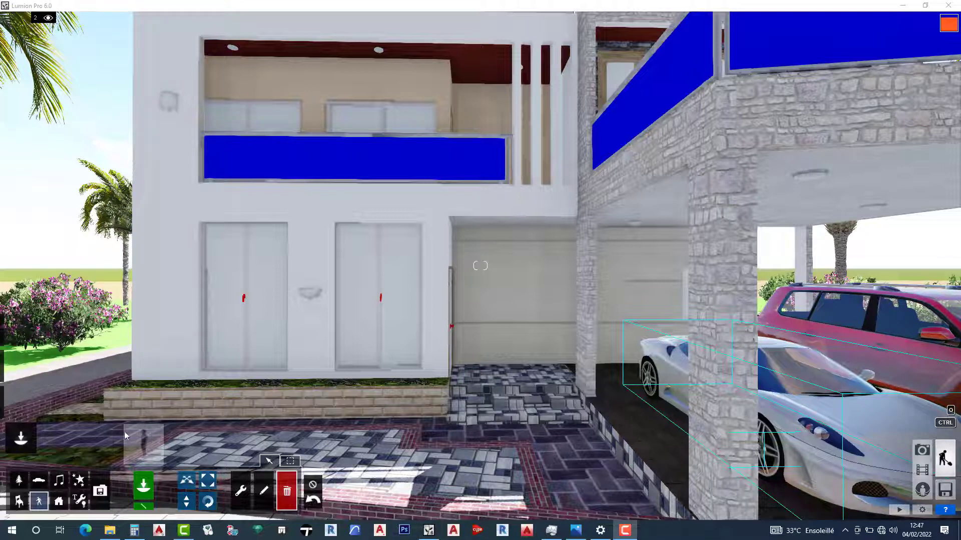
left_click(107, 438)
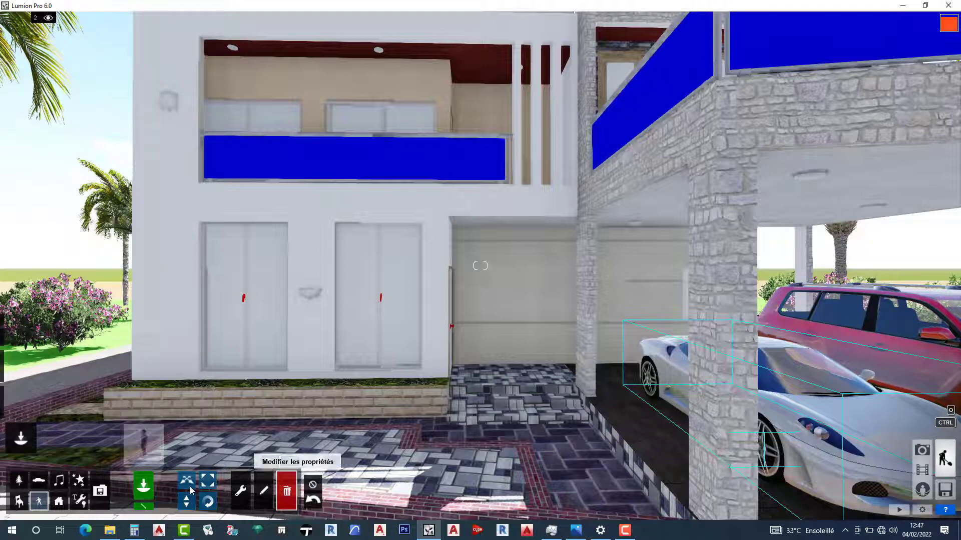
left_click(150, 485)
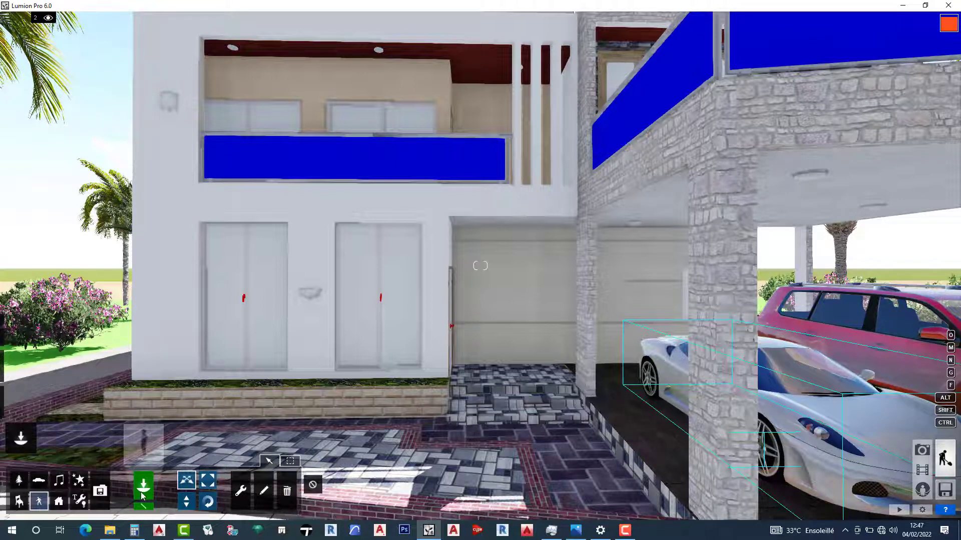
left_click(98, 430)
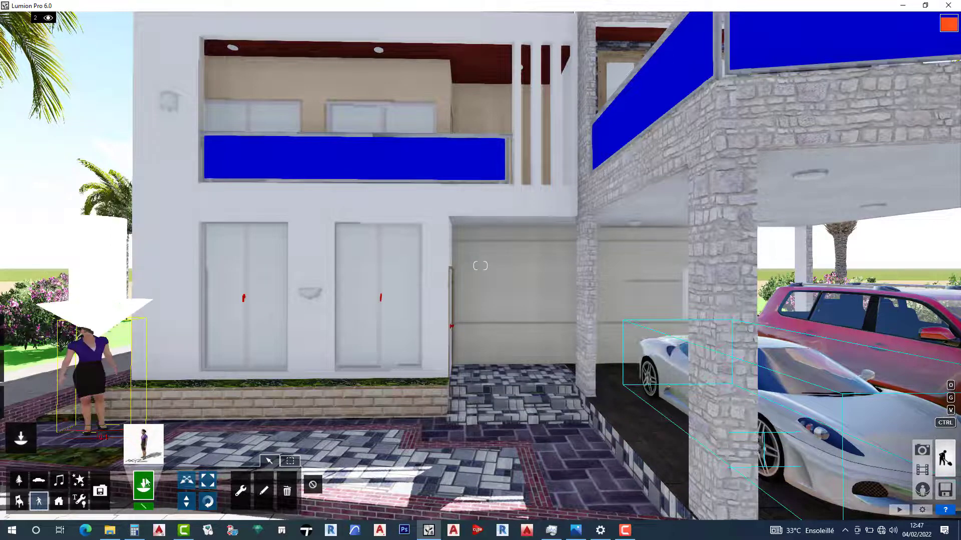
Step: Choose the standing woman in a red top and jeans from the first page of female figures and place her at the entrance
left_click(141, 452)
left_click(140, 446)
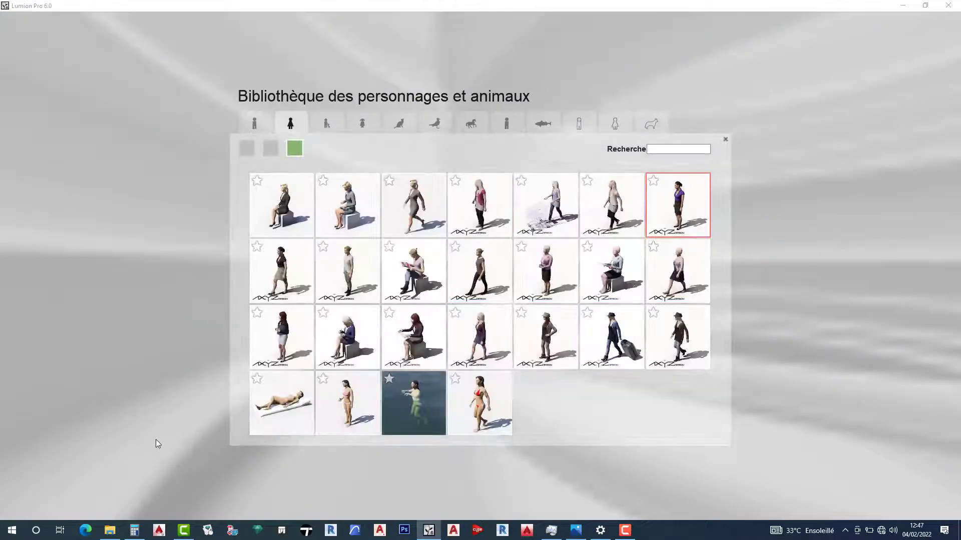
left_click(271, 149)
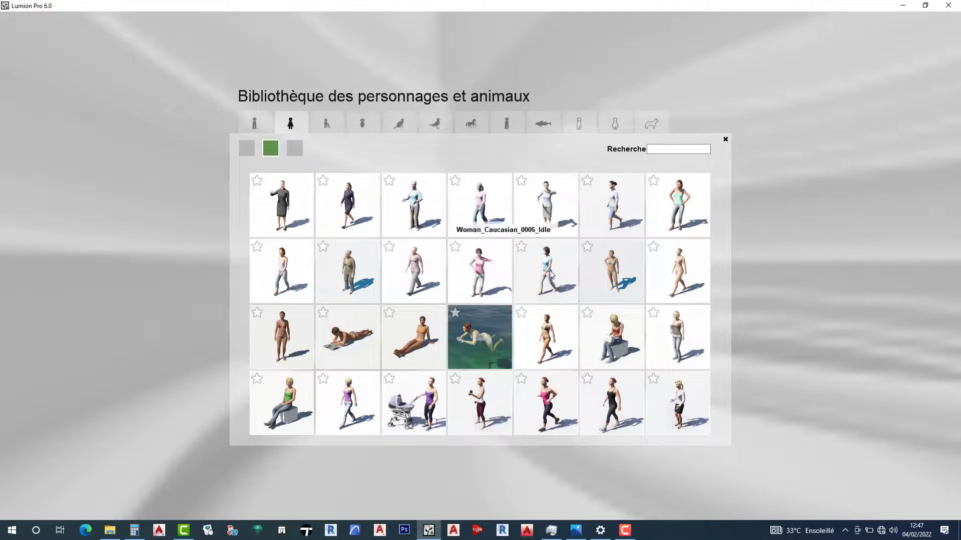
left_click(245, 149)
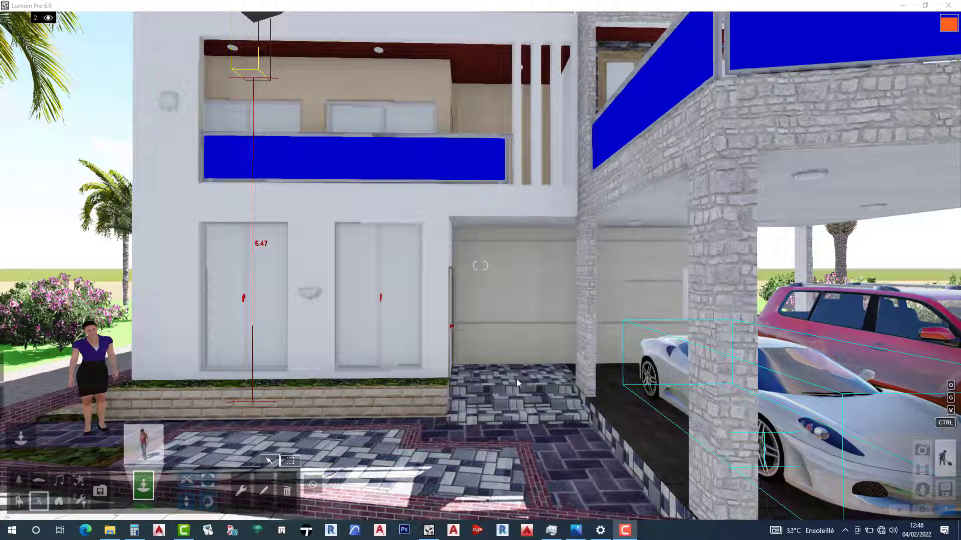
left_click(517, 379)
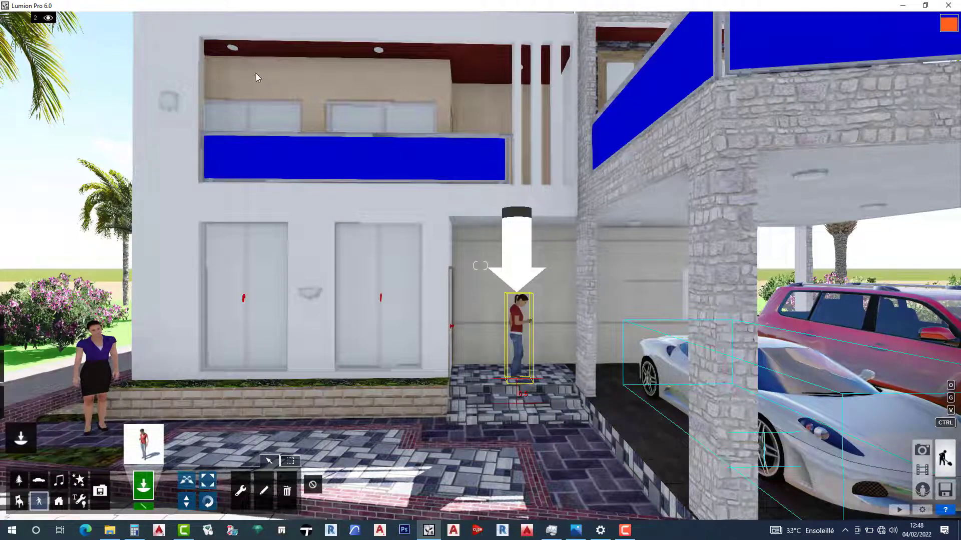
Step: Clear the selection on the white sports car and rotate the woman in the red top at the entrance to face the forecourt
left_click(260, 86)
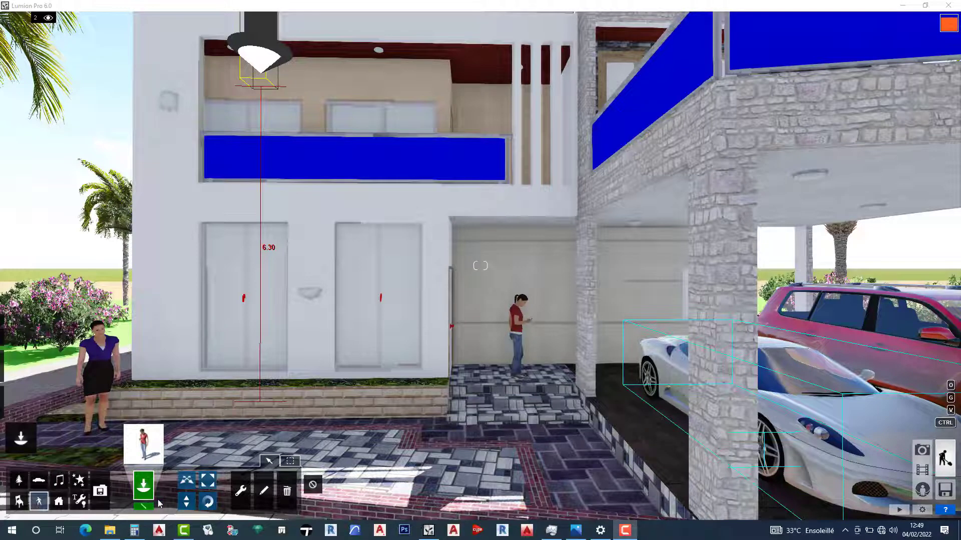
left_click(208, 507)
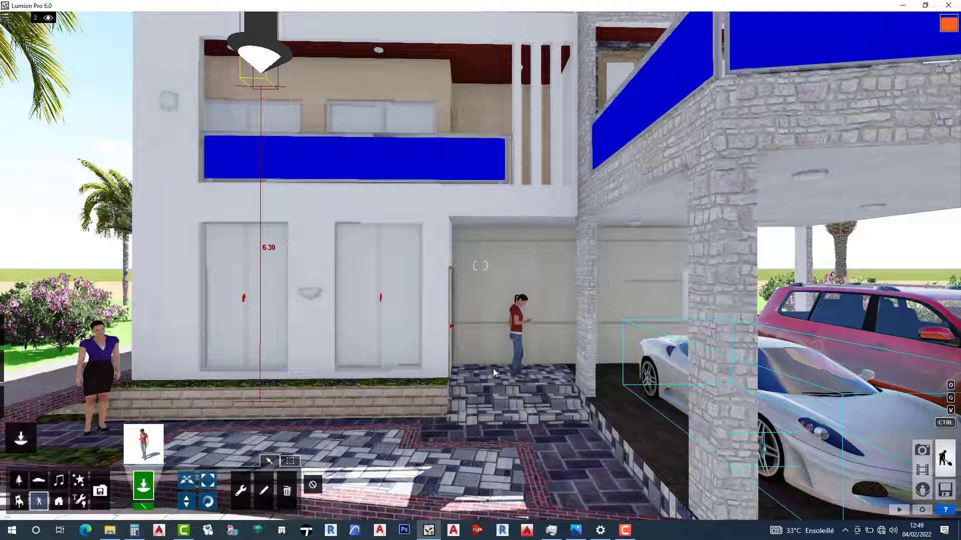
left_click(211, 502)
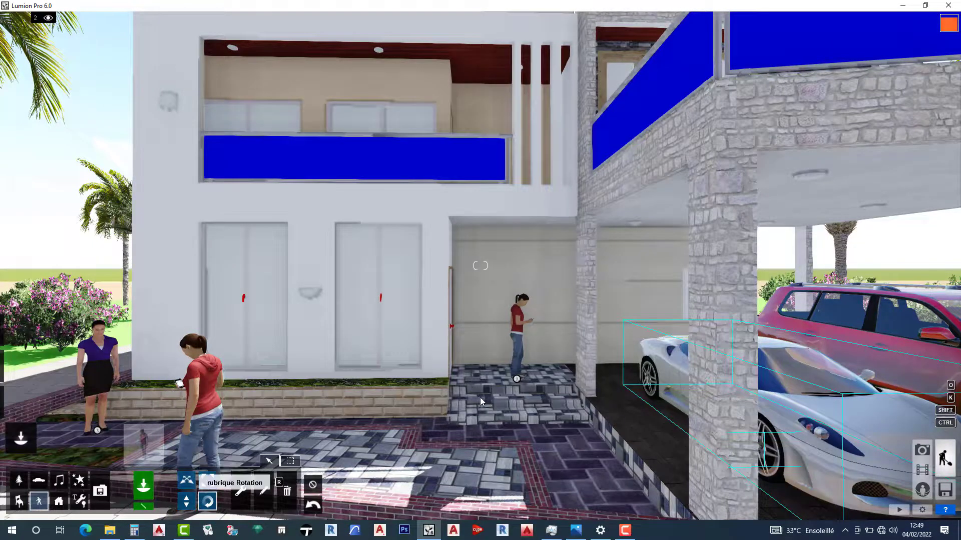
key("s")
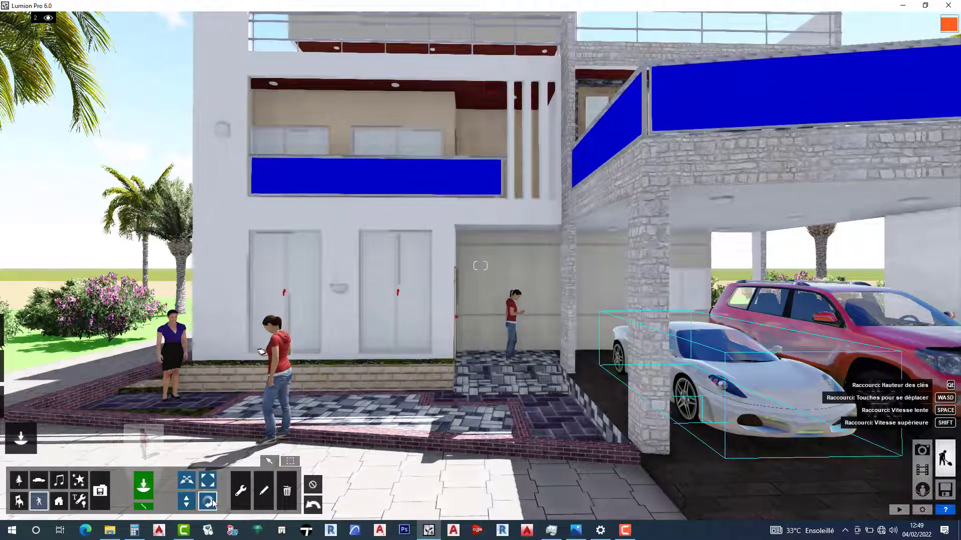
key("s")
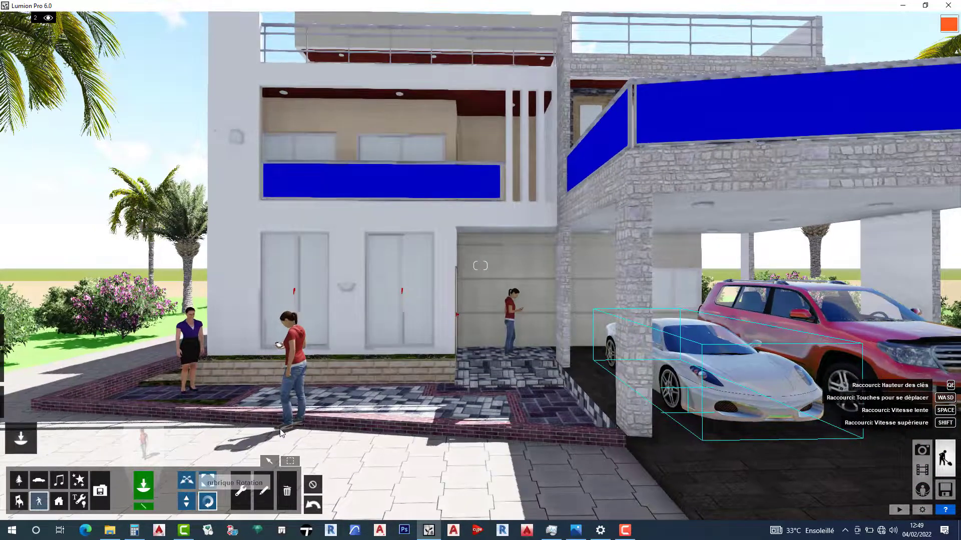
key("s")
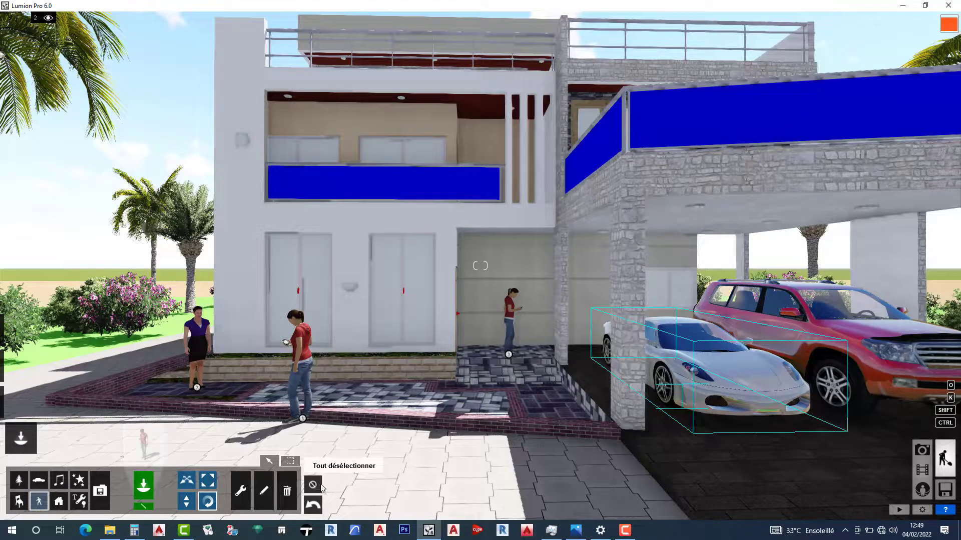
left_click(711, 362)
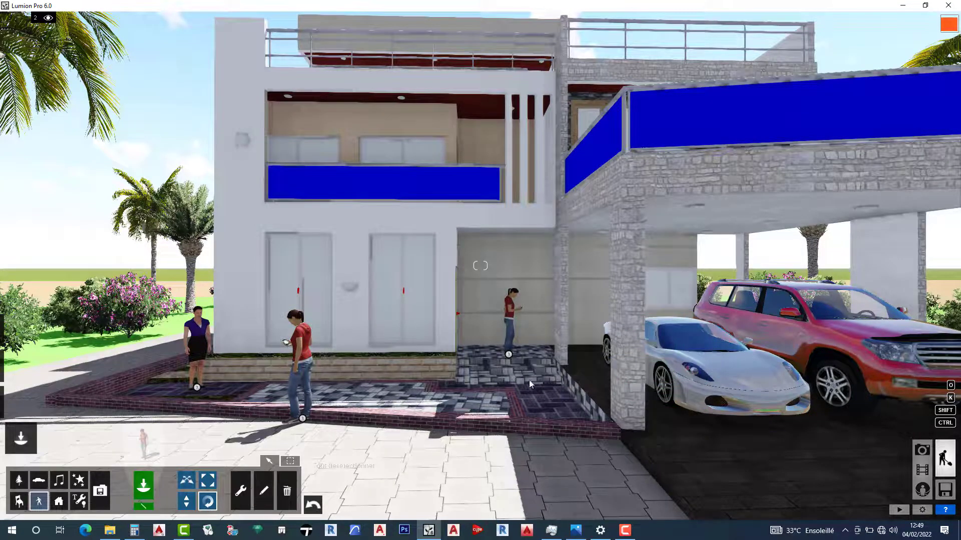
left_click(508, 356)
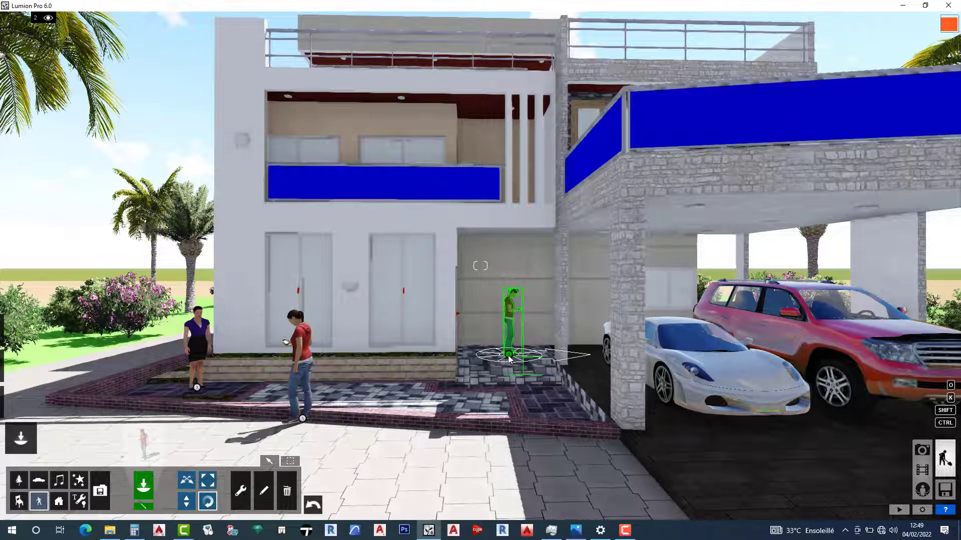
left_click_drag(499, 374, 523, 385)
left_click_drag(539, 433, 549, 439)
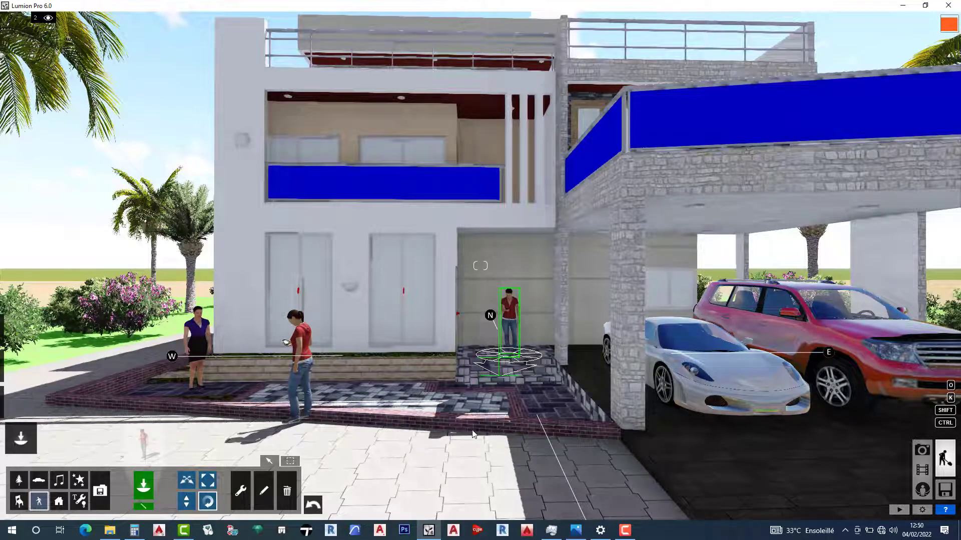
Step: Delete the extra woman in the red top standing in front of the ground-floor windows
left_click(288, 491)
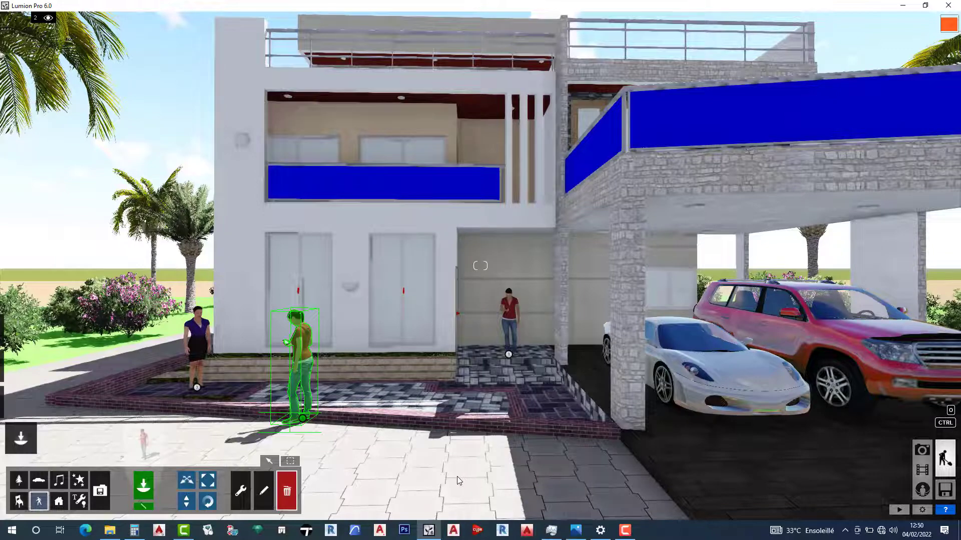
left_click(303, 425)
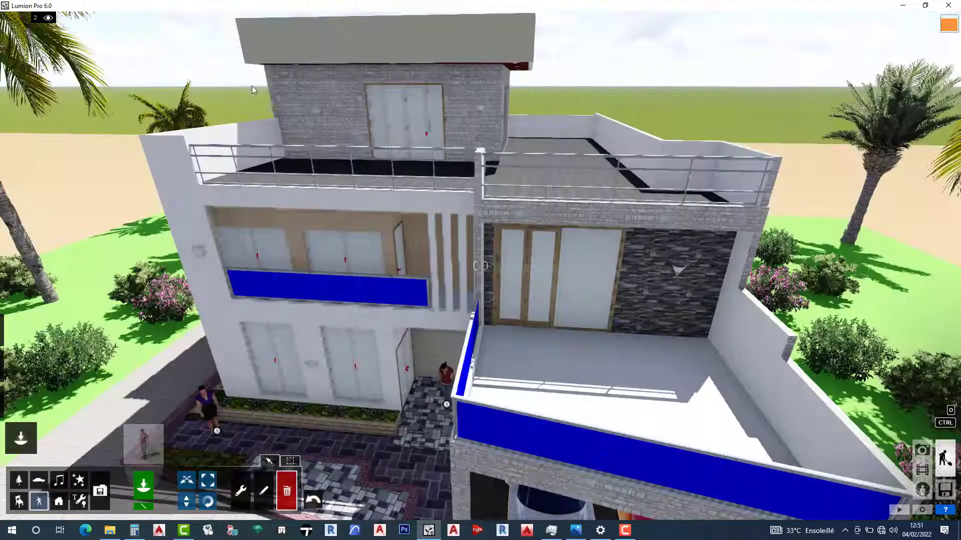
left_click(572, 1)
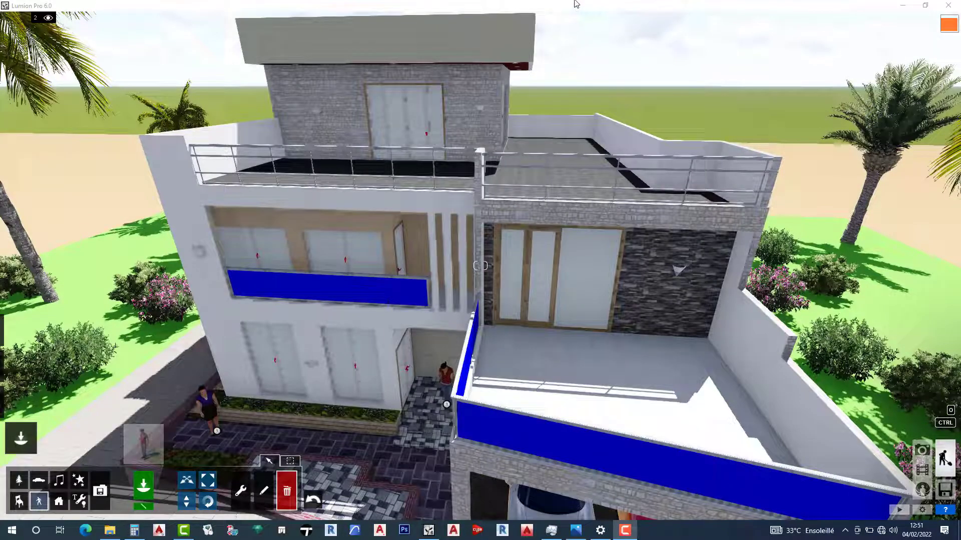
left_click(574, 4)
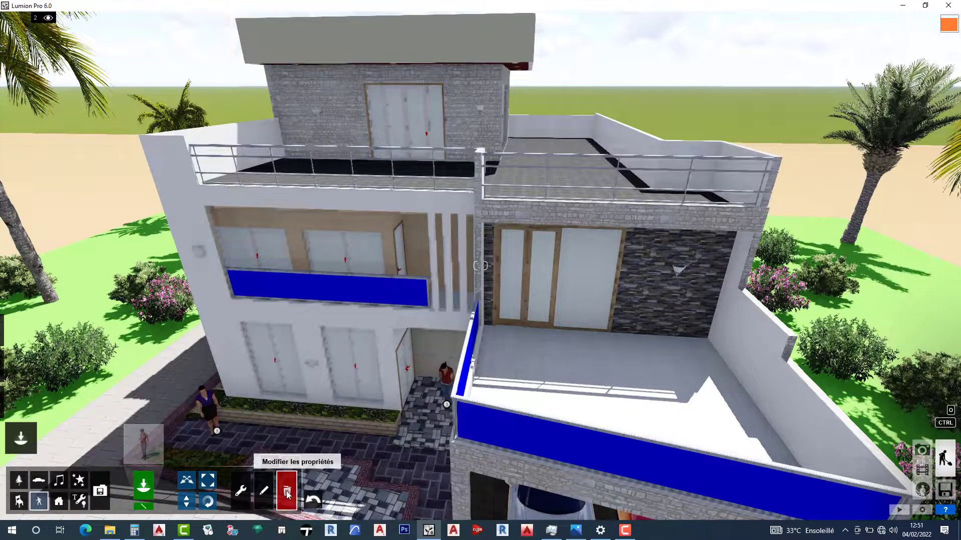
Step: Choose the standing woman in a yellow top from the character library and place her on the first-floor terrace above the carport
left_click(183, 482)
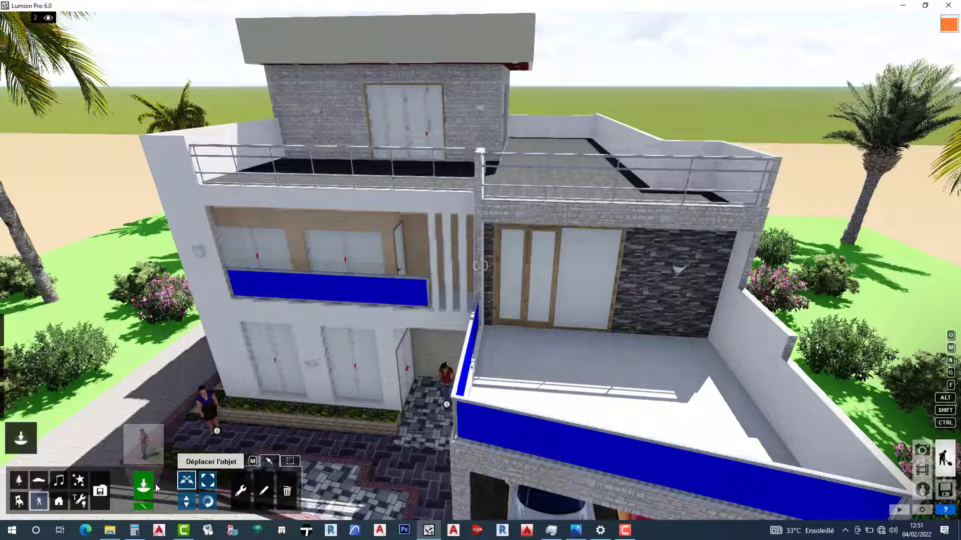
left_click(144, 446)
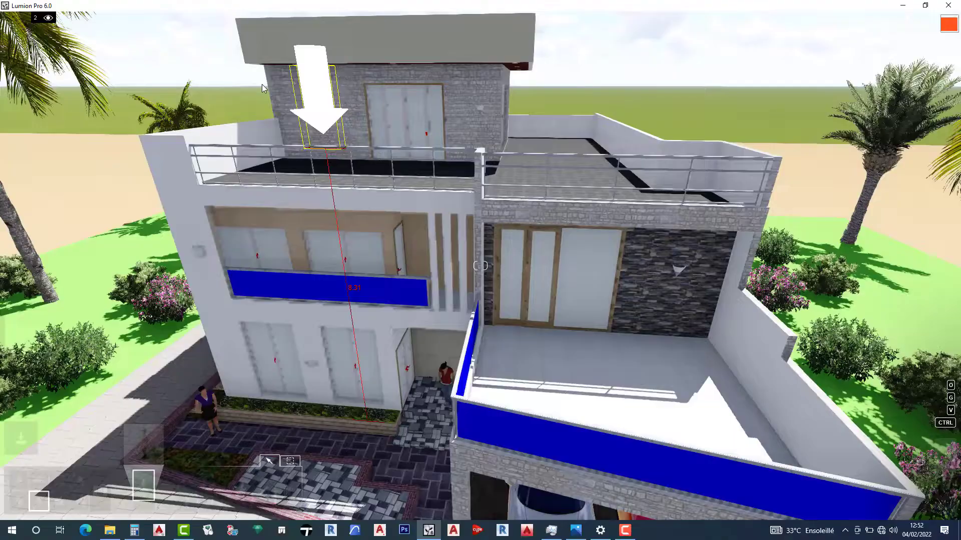
left_click(262, 85)
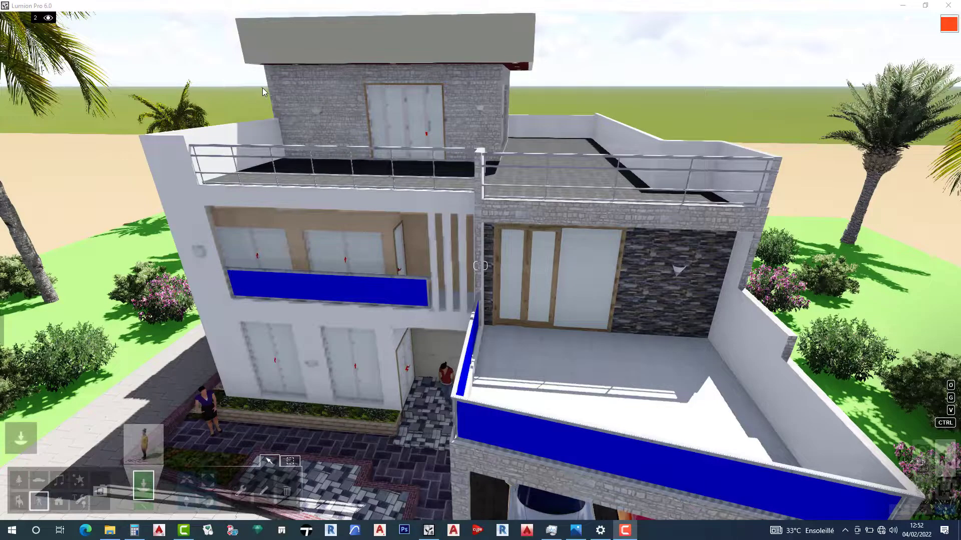
left_click(596, 382)
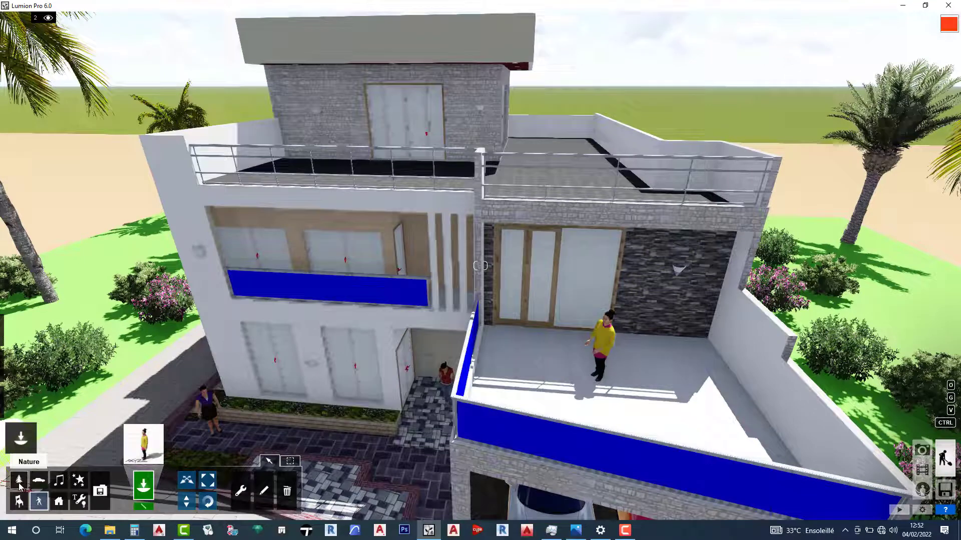
Step: Switch to nature objects and make layer 3, VEGETATION, the active layer
left_click(19, 481)
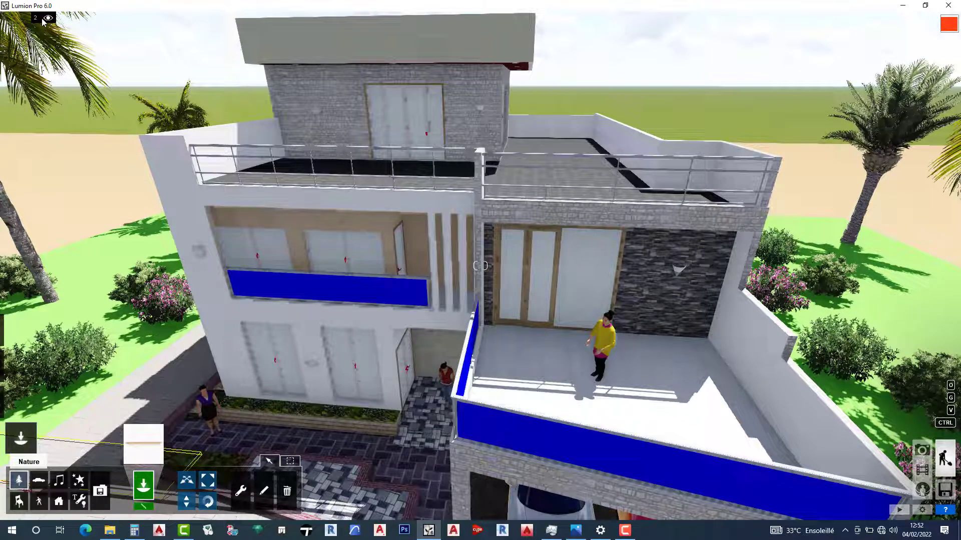
mouse_move(42, 19)
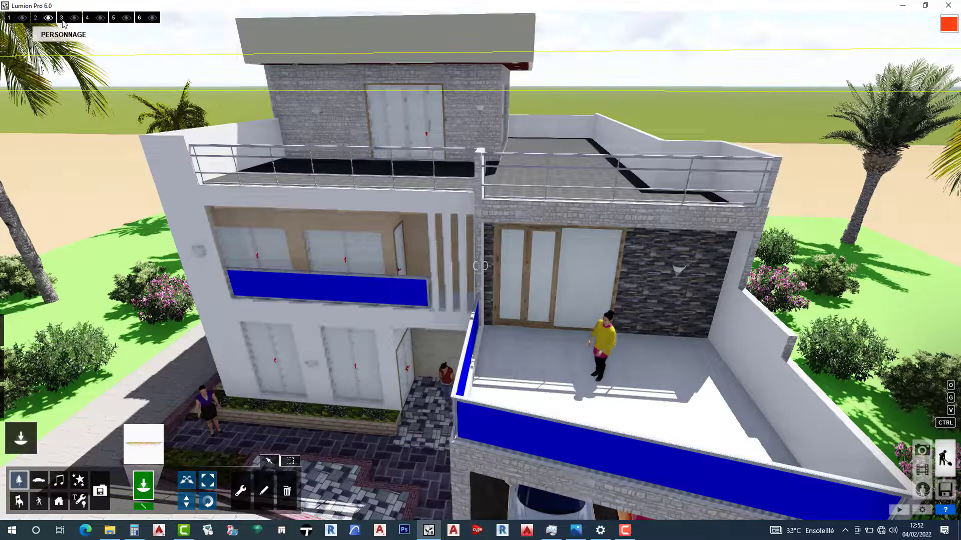
left_click(62, 20)
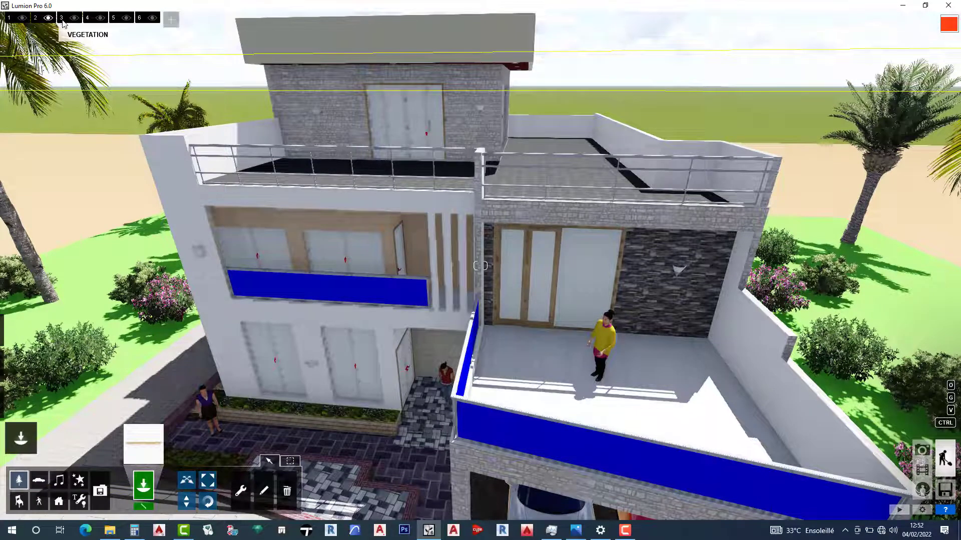
left_click(62, 21)
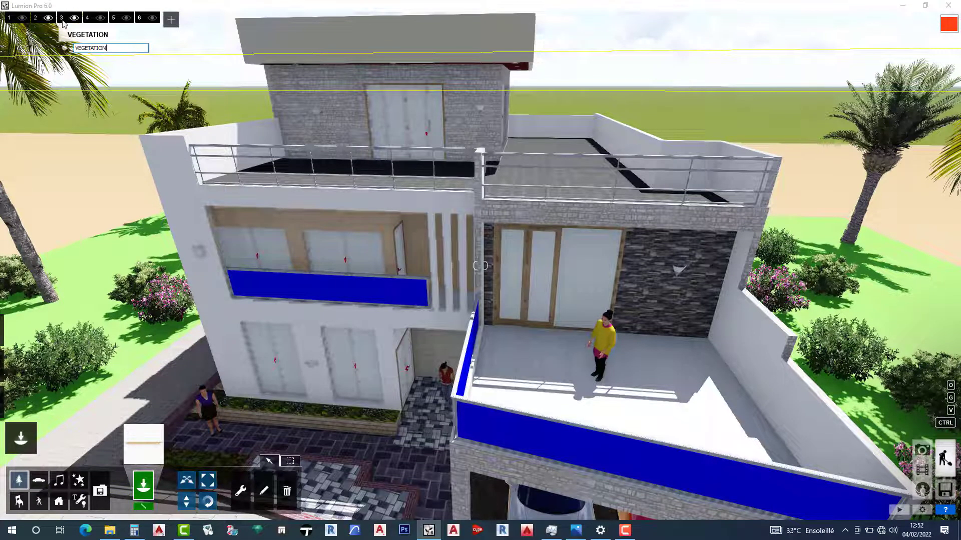
Step: Choose the potted round-crowned tree from the nature library and place it on the first-floor terrace in front of the dark stone wall
left_click(141, 450)
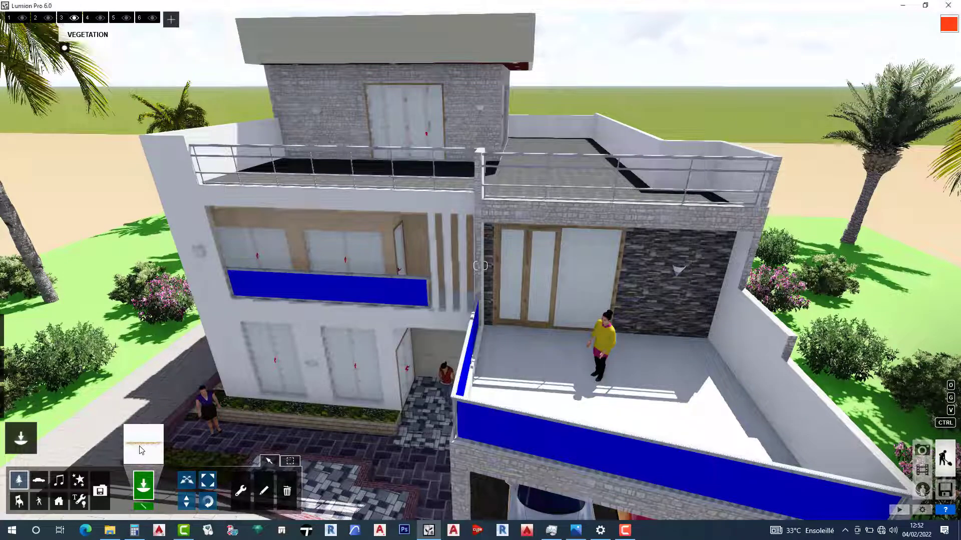
left_click(144, 444)
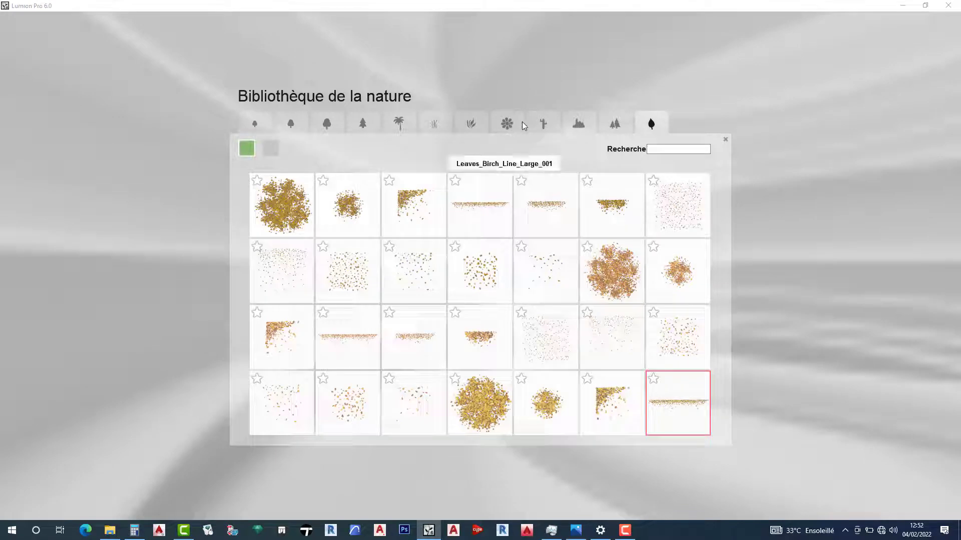
left_click(471, 125)
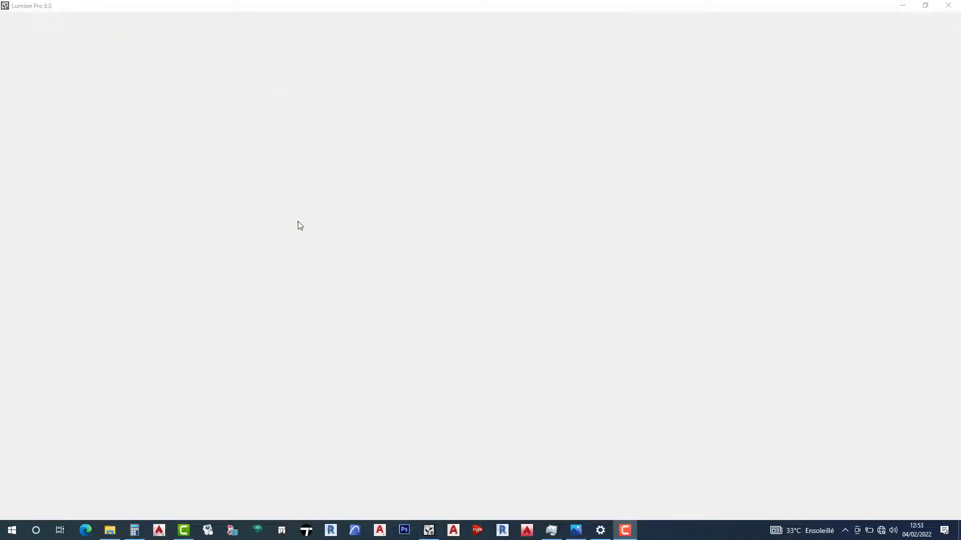
left_click(429, 530)
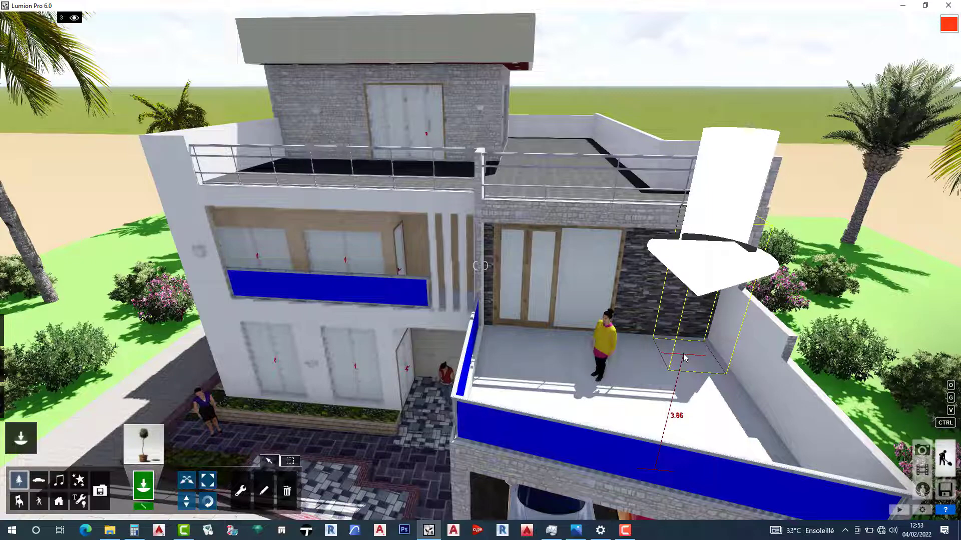
left_click(685, 356)
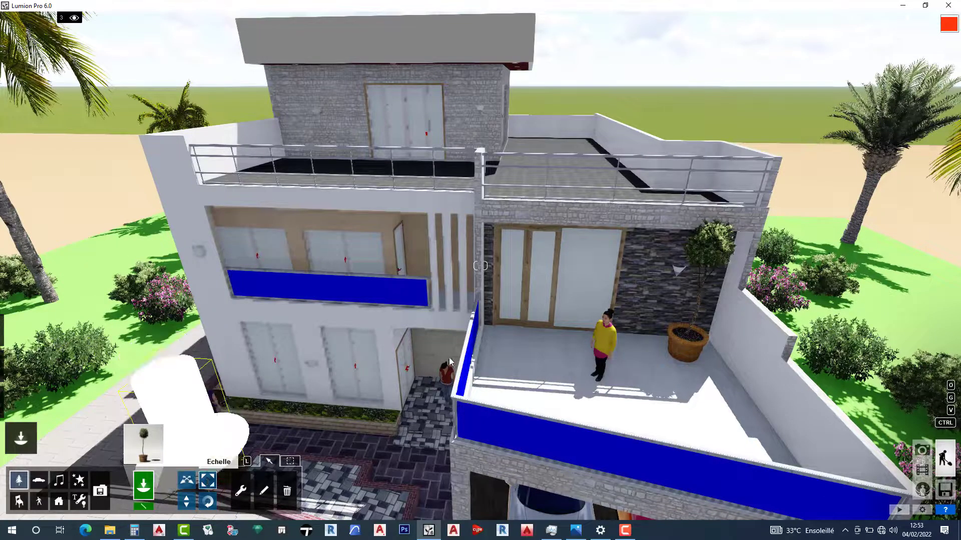
left_click(511, 170)
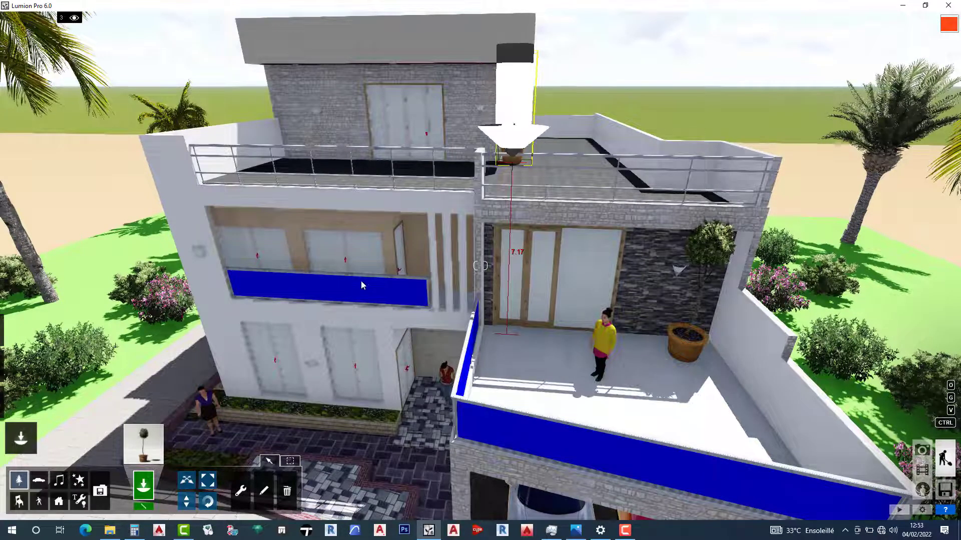
Step: Place another potted round-crowned tree on the roof terrace beside the top-floor room and choose the leafy plant in a pale pot from the nature library
left_click(341, 291)
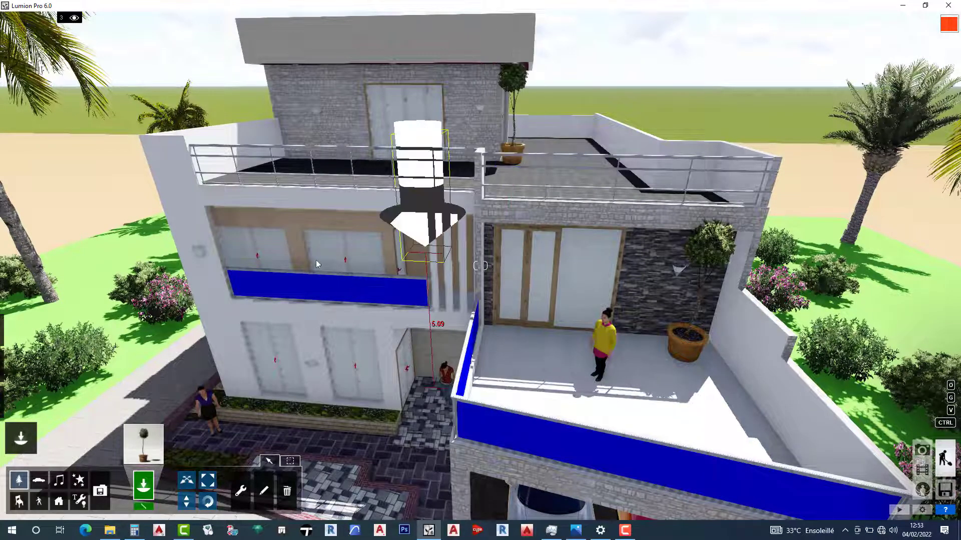
left_click(157, 437)
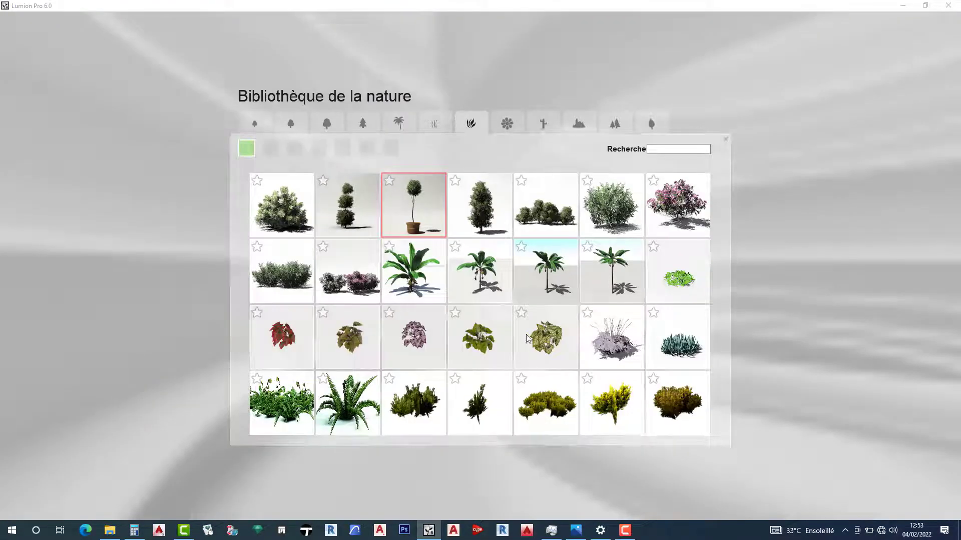
left_click(271, 148)
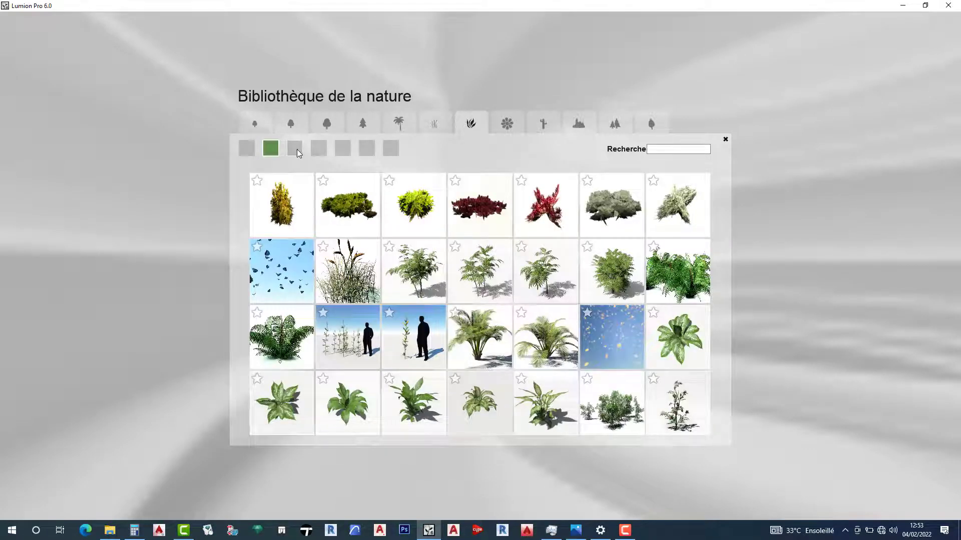
left_click(294, 148)
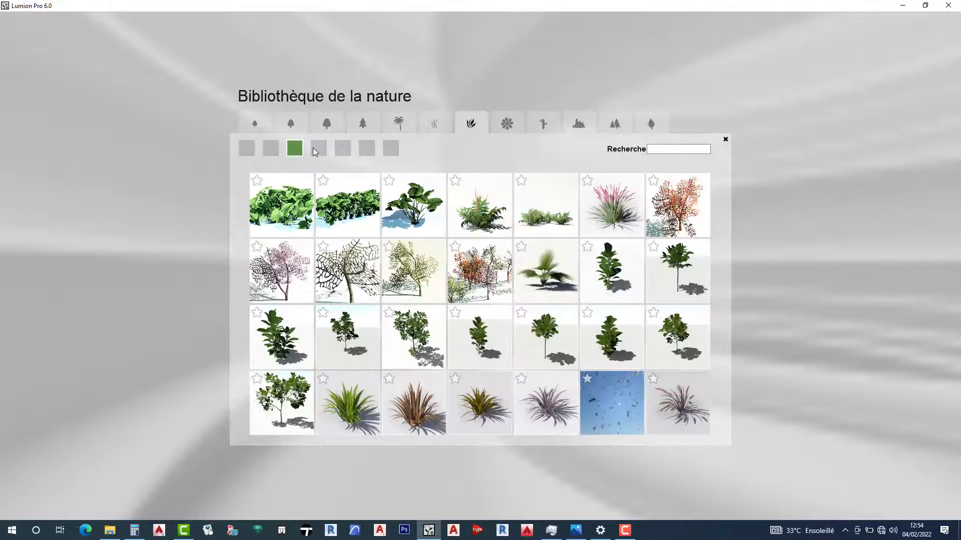
left_click(321, 151)
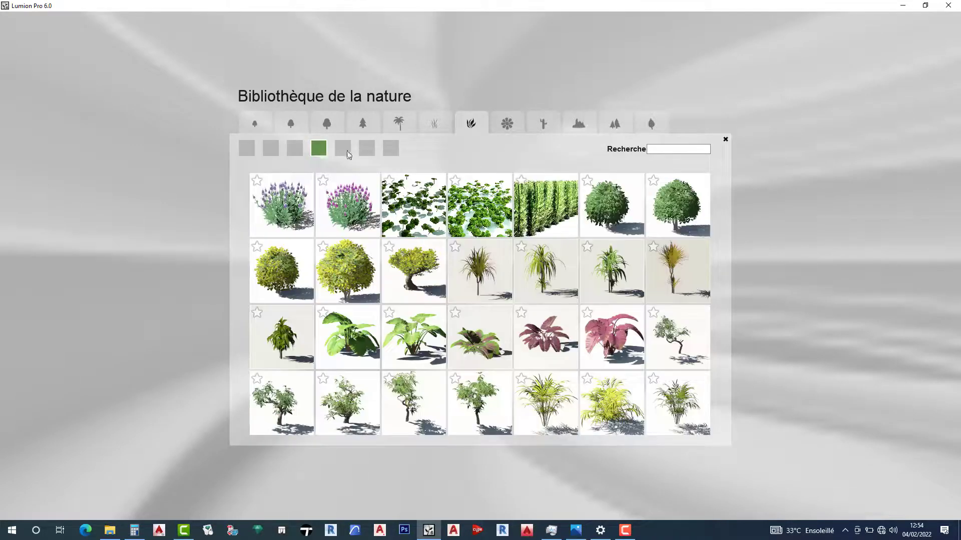
left_click(362, 149)
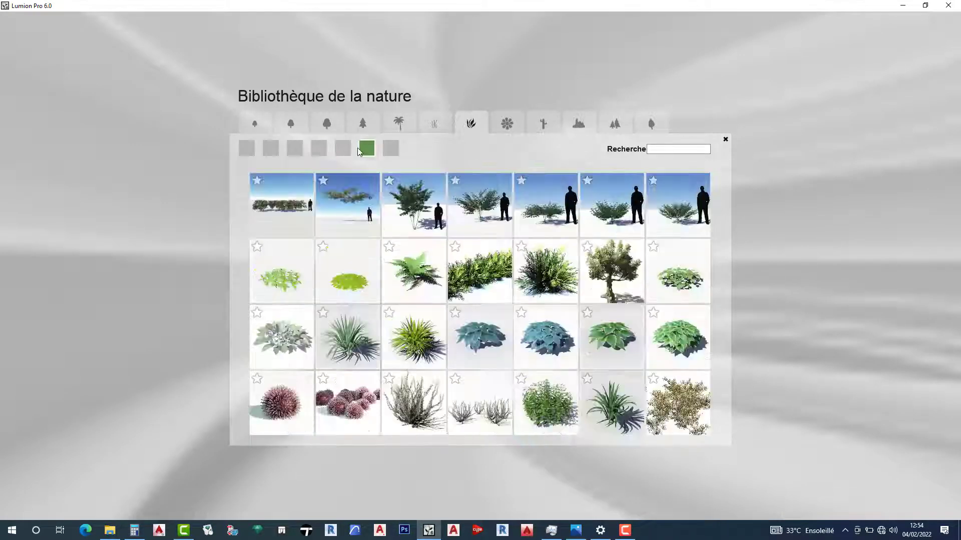
left_click(390, 150)
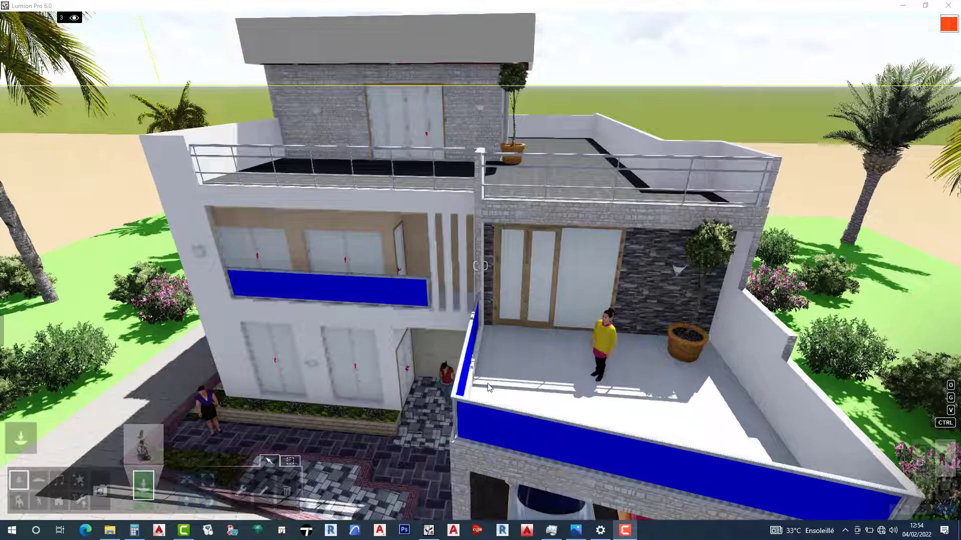
Step: Place the leafy potted plant at both ends of the roof terrace, behind the vertical facade fins and beside the first-floor terrace's side wall
left_click(298, 170)
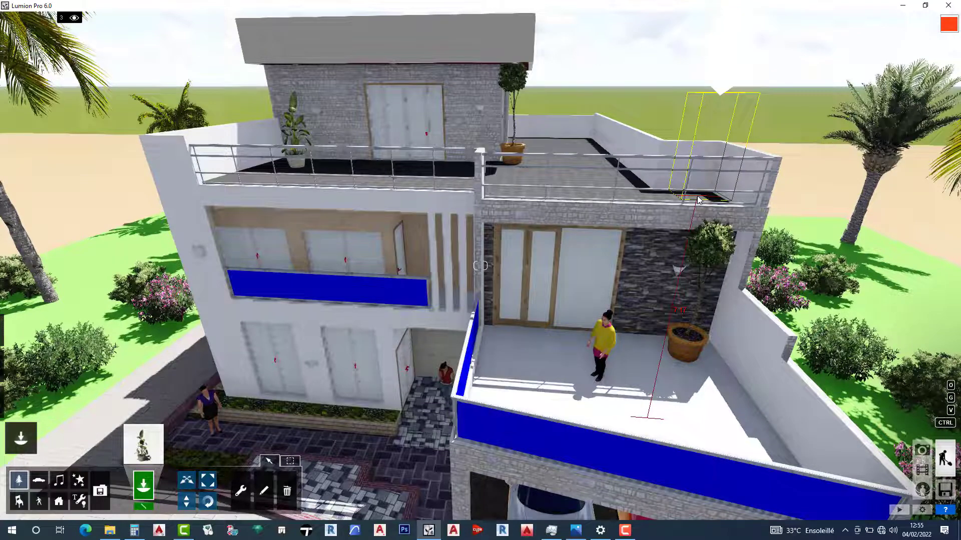
left_click(699, 200)
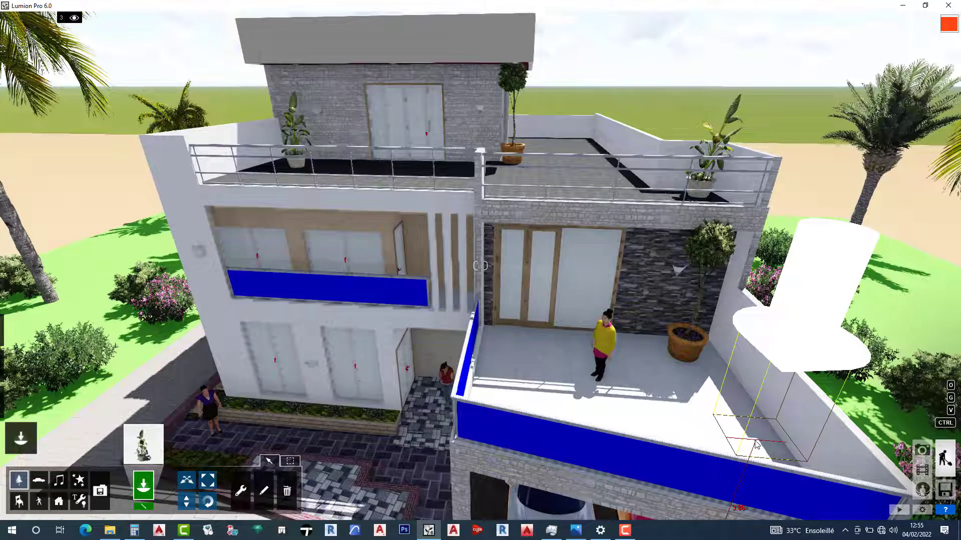
left_click(756, 445)
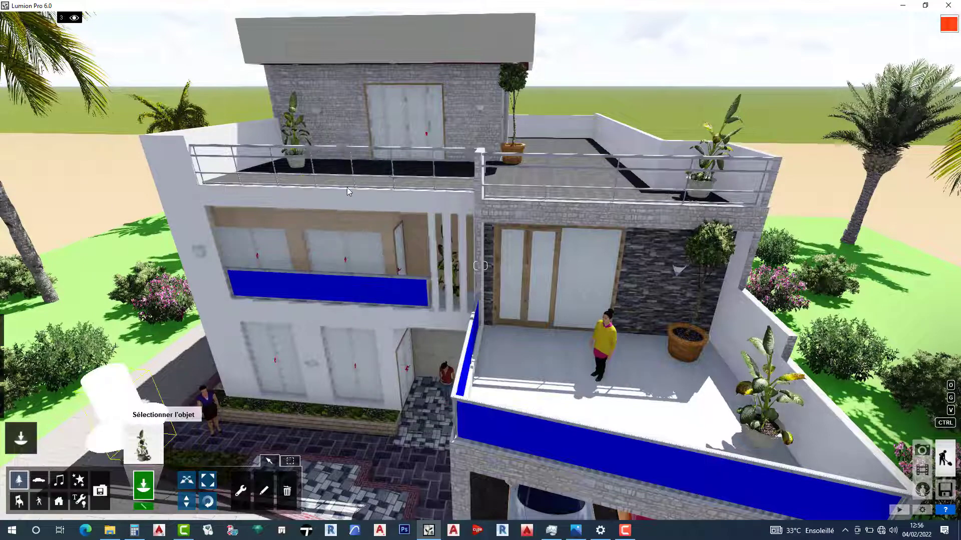
left_click(276, 199)
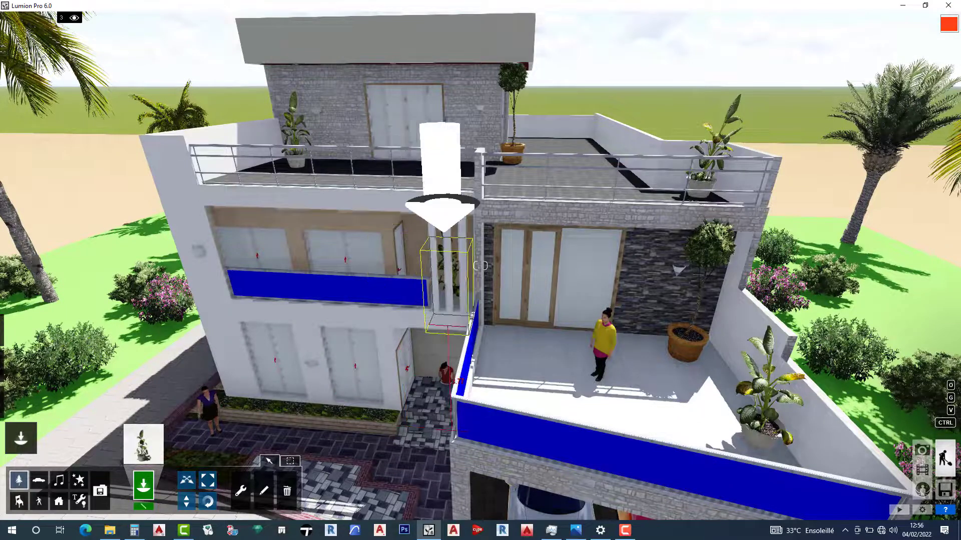
Step: Examine the dressed house from the street, with the full front facade, driveway, vehicles and surrounding palms in view
mouse_move(451, 328)
right_mouse_down()
mouse_move(452, 288)
mouse_move(413, 236)
mouse_move(459, 322)
right_mouse_up()
key("e")
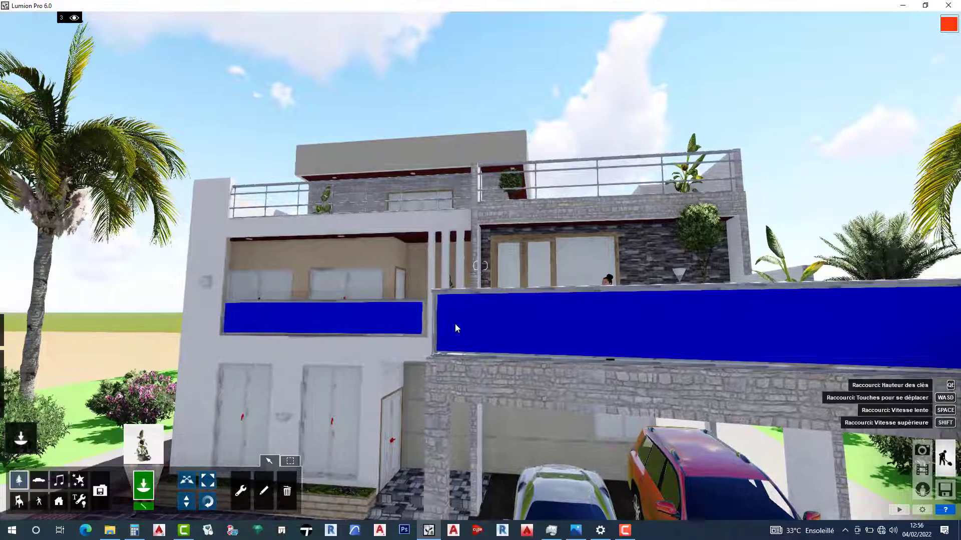
key("s")
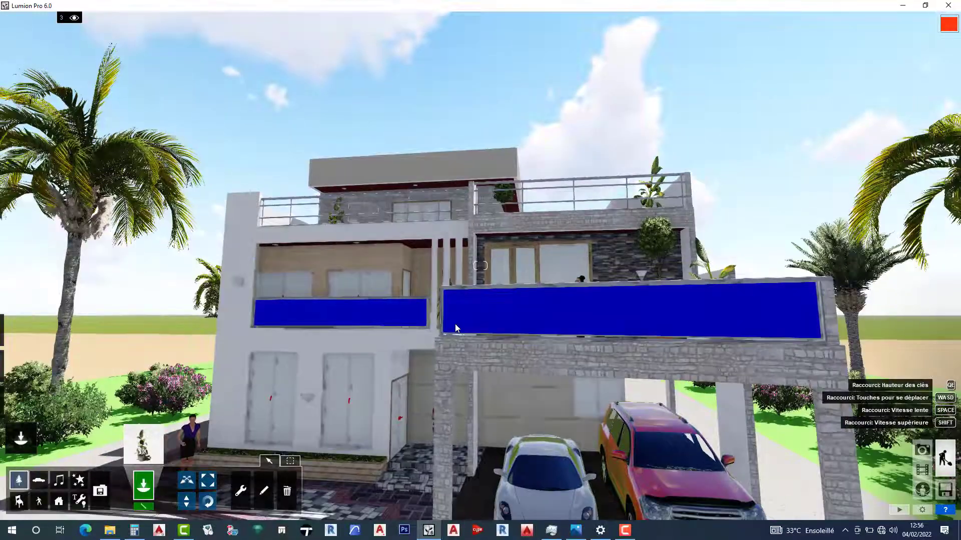
key("s")
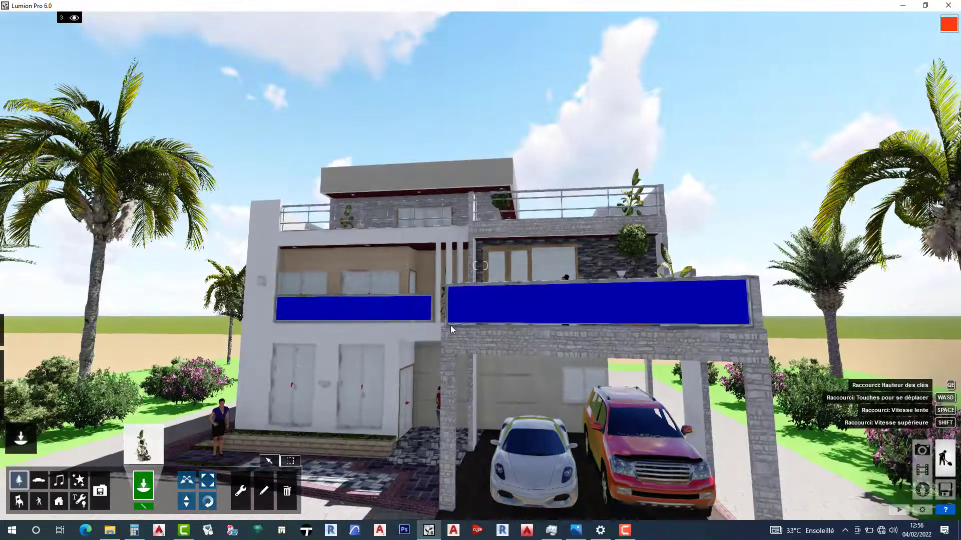
key("s")
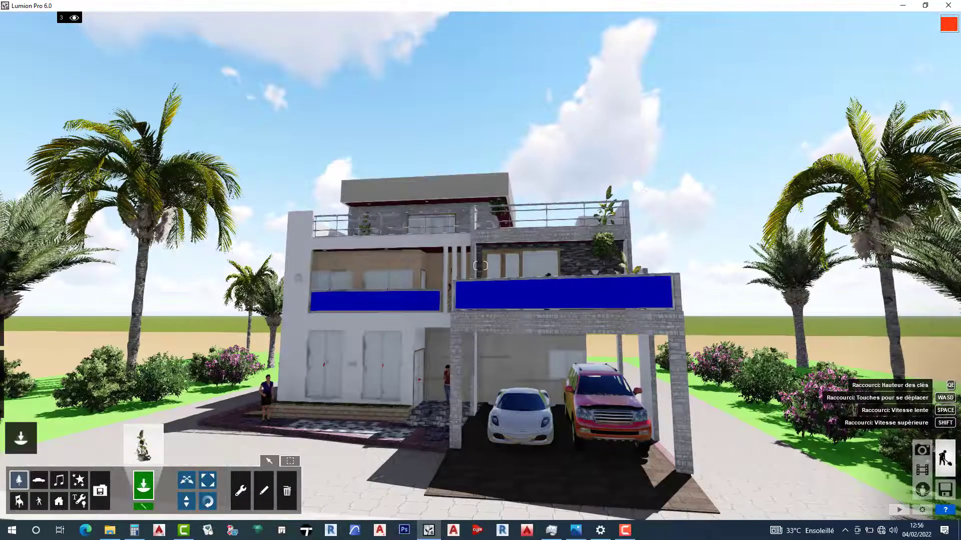
key("s")
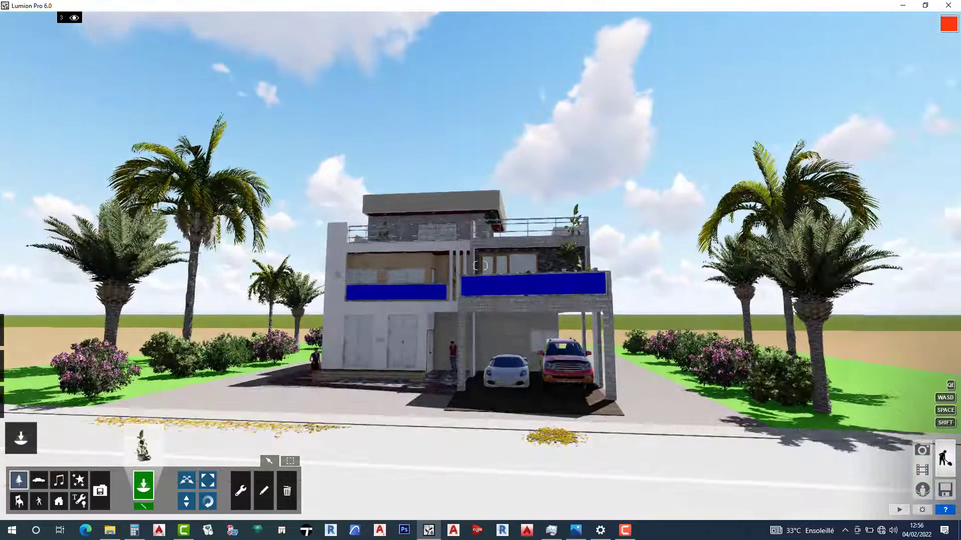
key("q")
right_click_drag(481, 265, 519, 299)
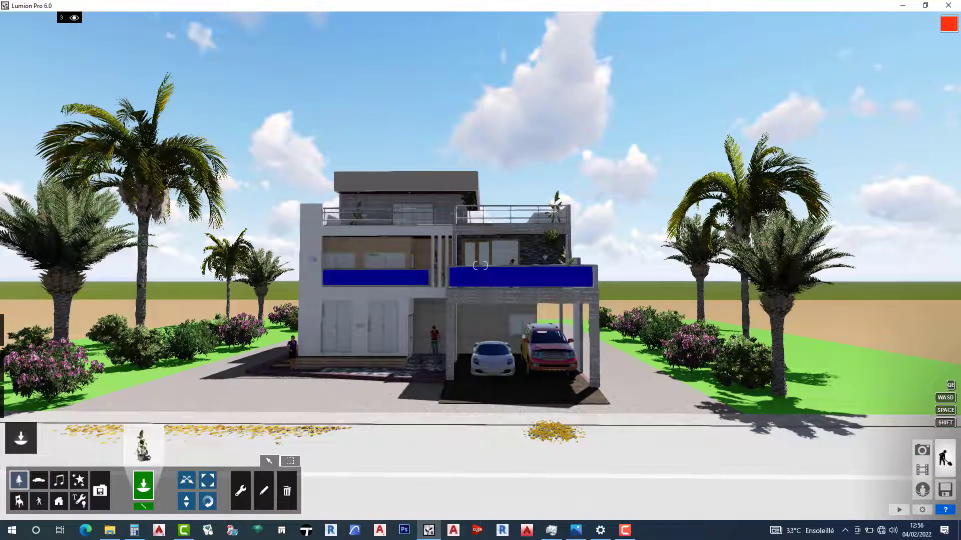
key("q")
right_click_drag(480, 265, 498, 282)
right_click_drag(416, 348, 423, 351)
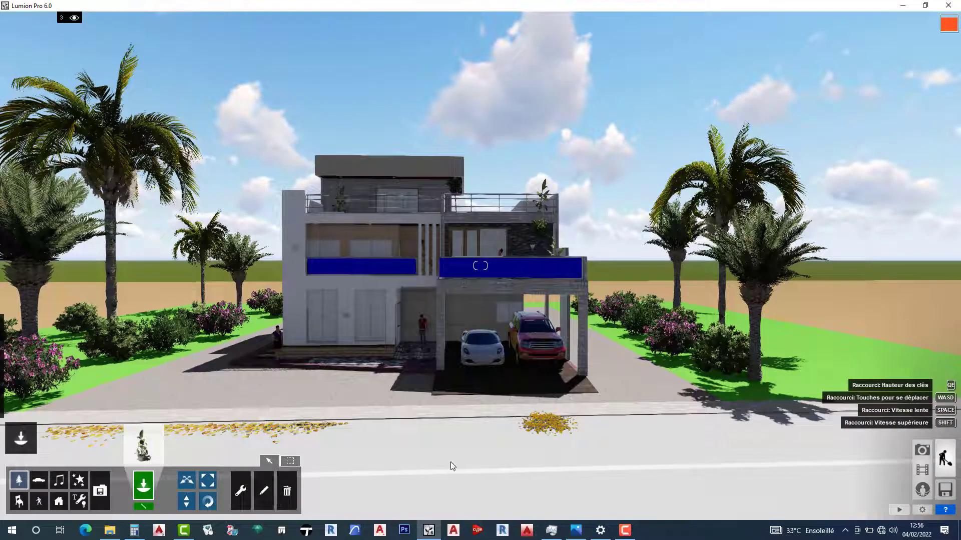
key("s")
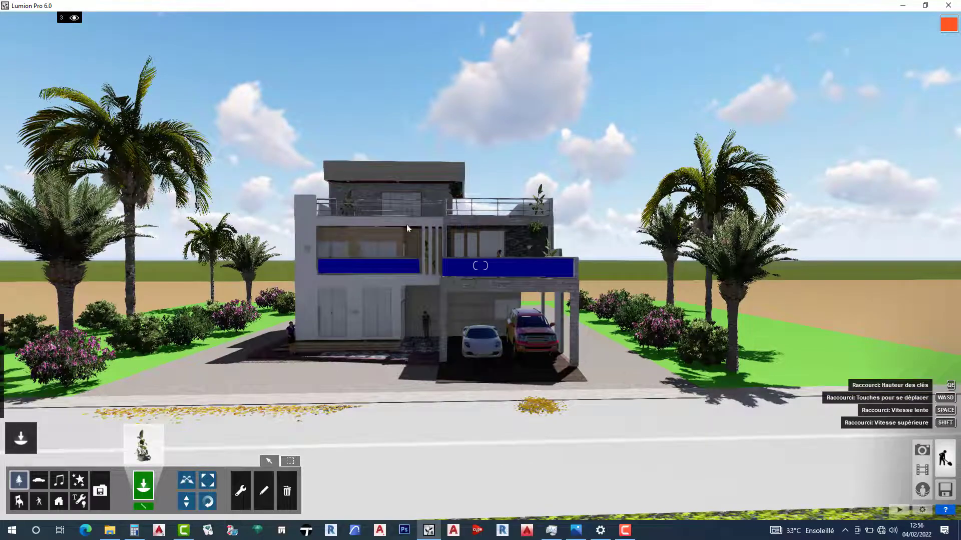